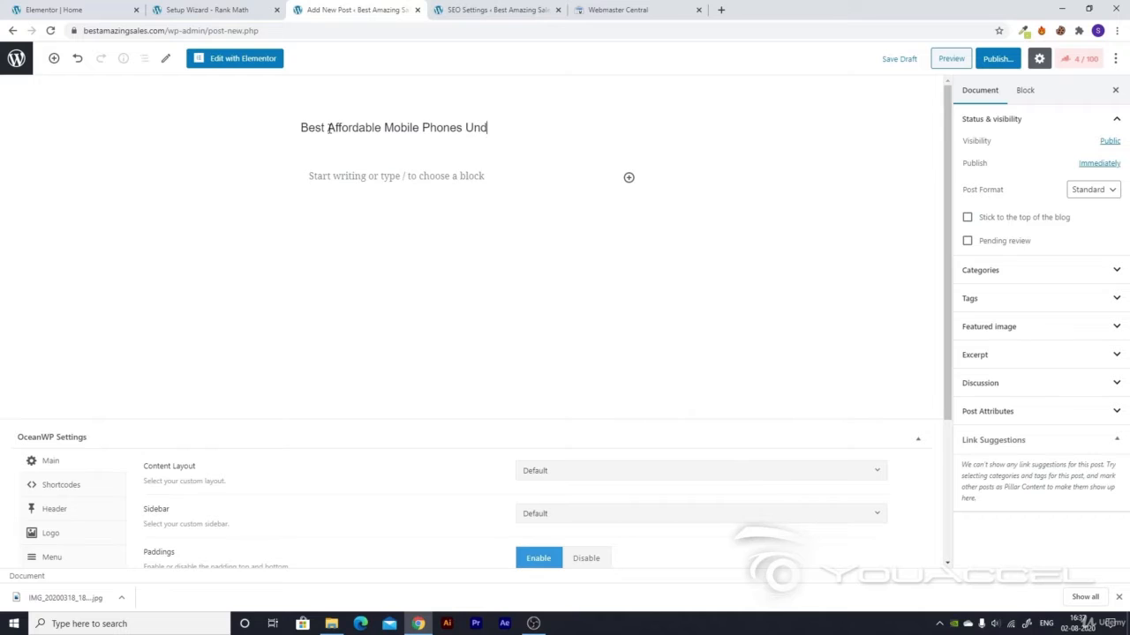
# - Complete the post title as "Best Affordable Mobile Phones Under 200$" and enter "Sample Text" as the first paragraph
pyautogui.write('200$')
pyautogui.click(348, 175)
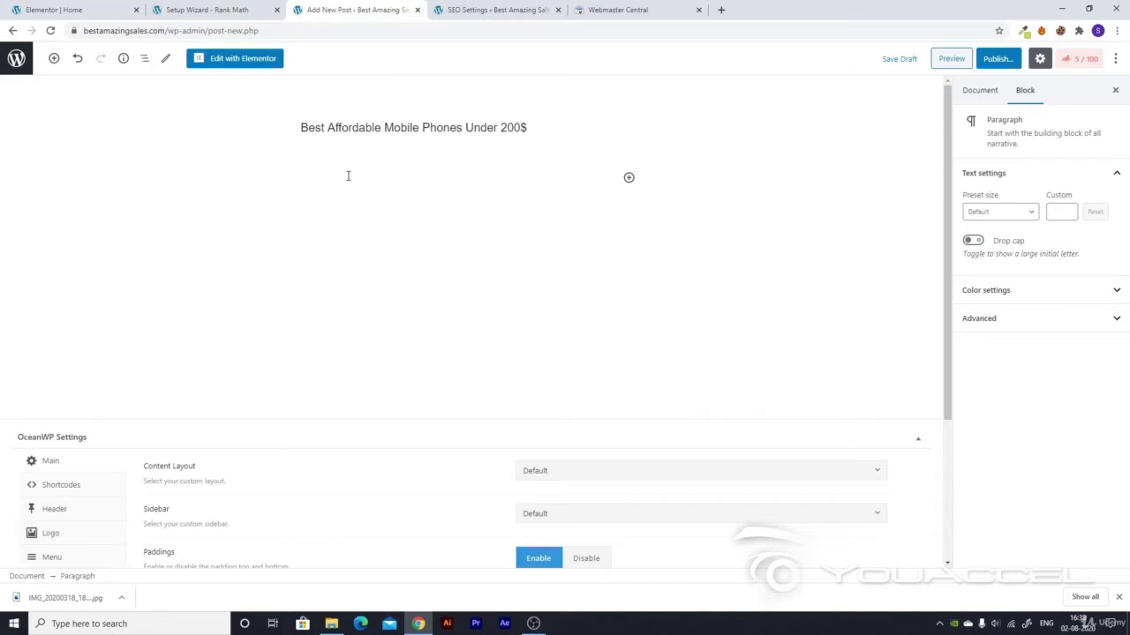
pyautogui.write('Sample Text')
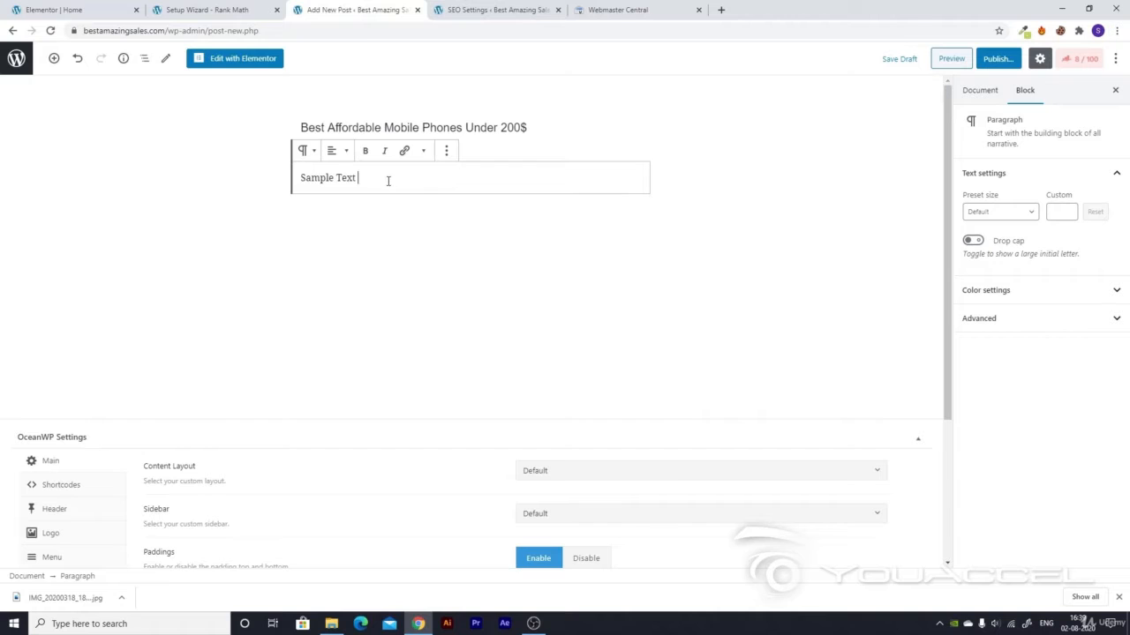
pyautogui.moveTo(386, 179); pyautogui.dragTo(277, 189)
pyautogui.click(517, 305)
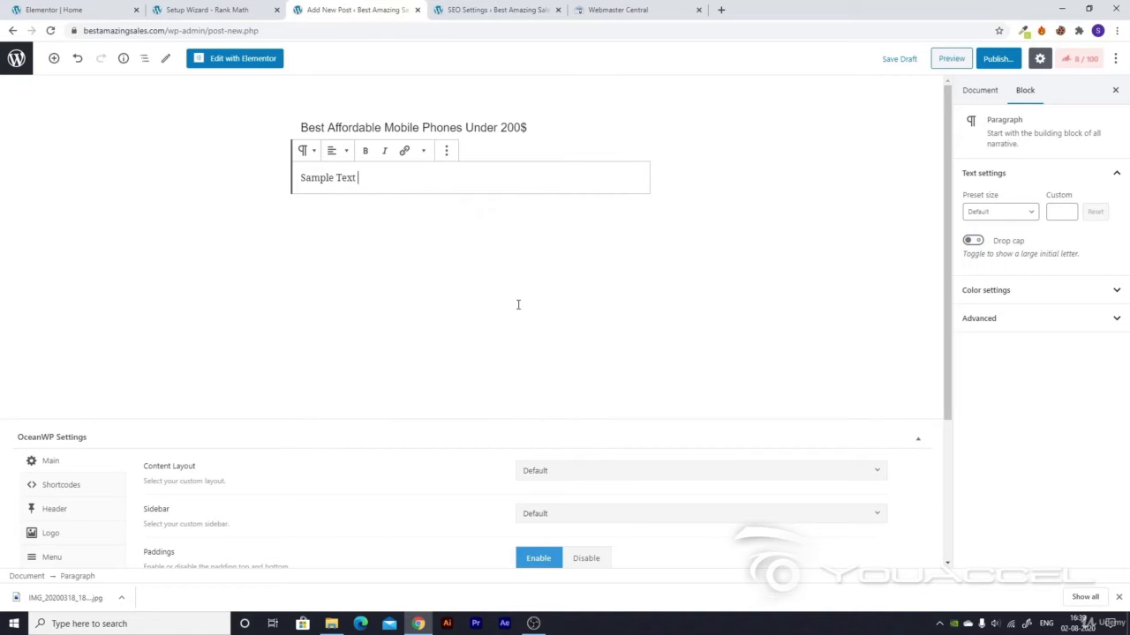
# - Examine the paragraph's color settings and the post's OceanWP layout, sidebar and header options
pyautogui.click(1002, 289)
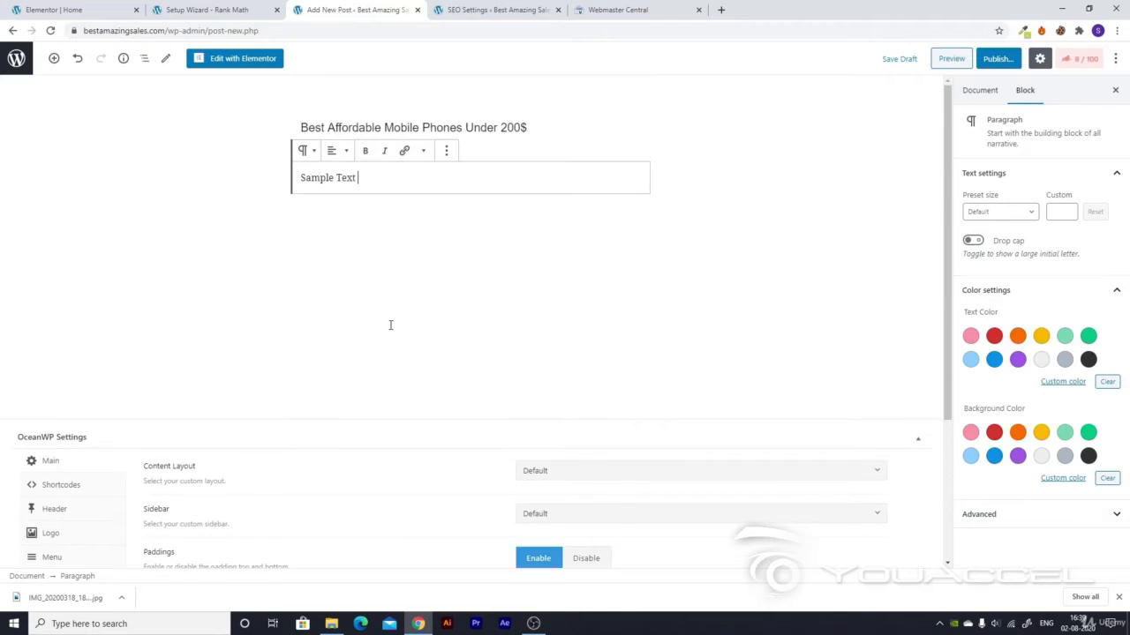
pyautogui.scroll(-3, 710, 398)
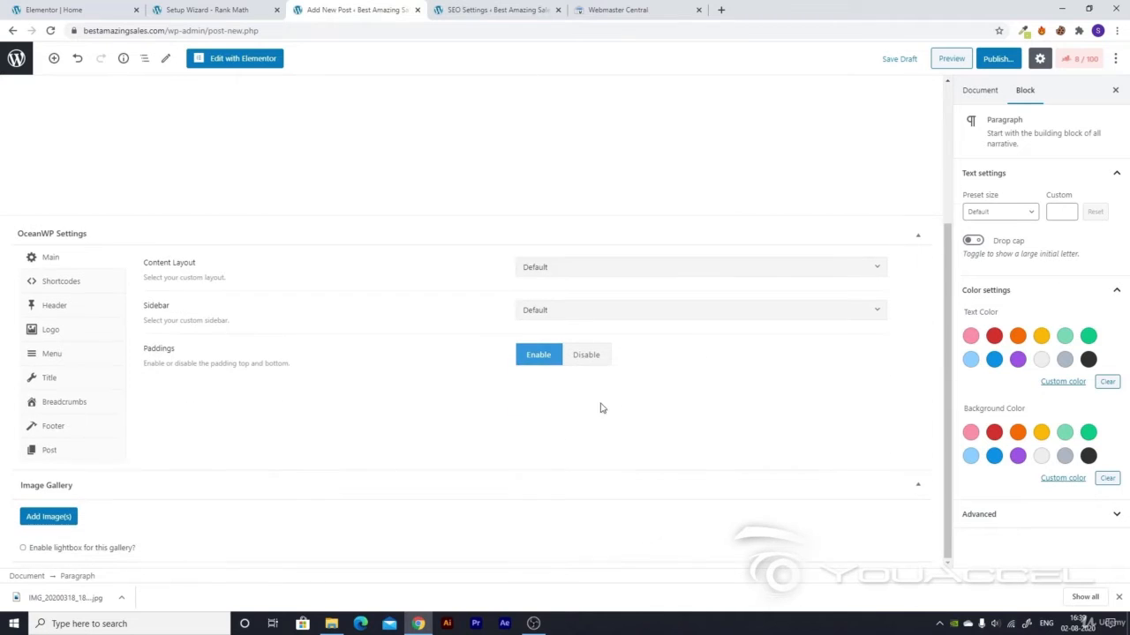
pyautogui.click(545, 269)
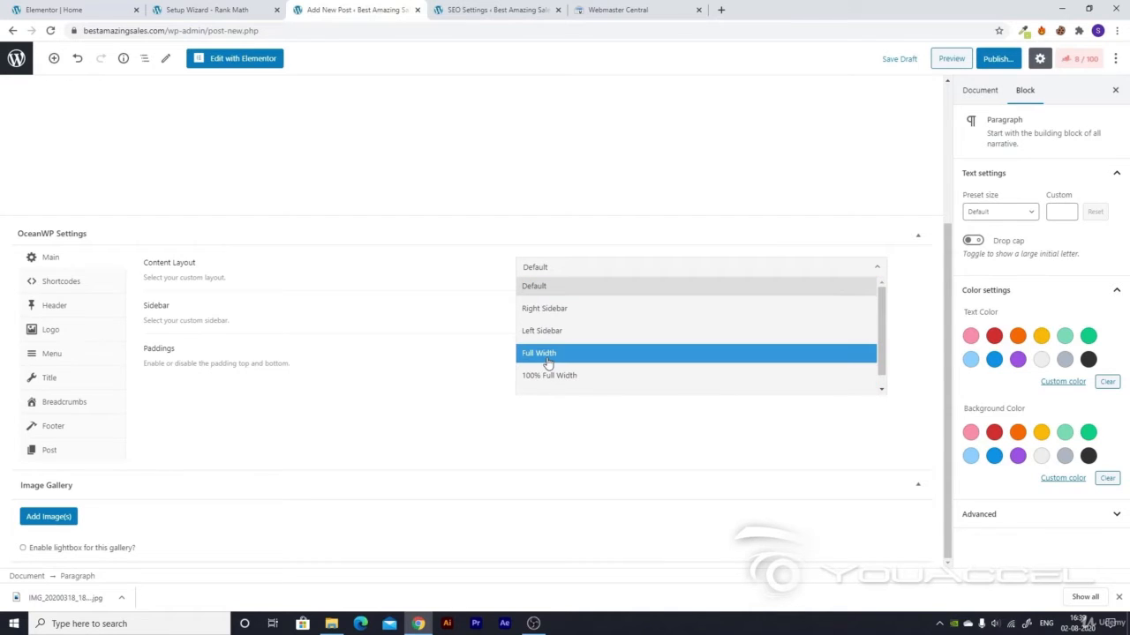
pyautogui.click(552, 289)
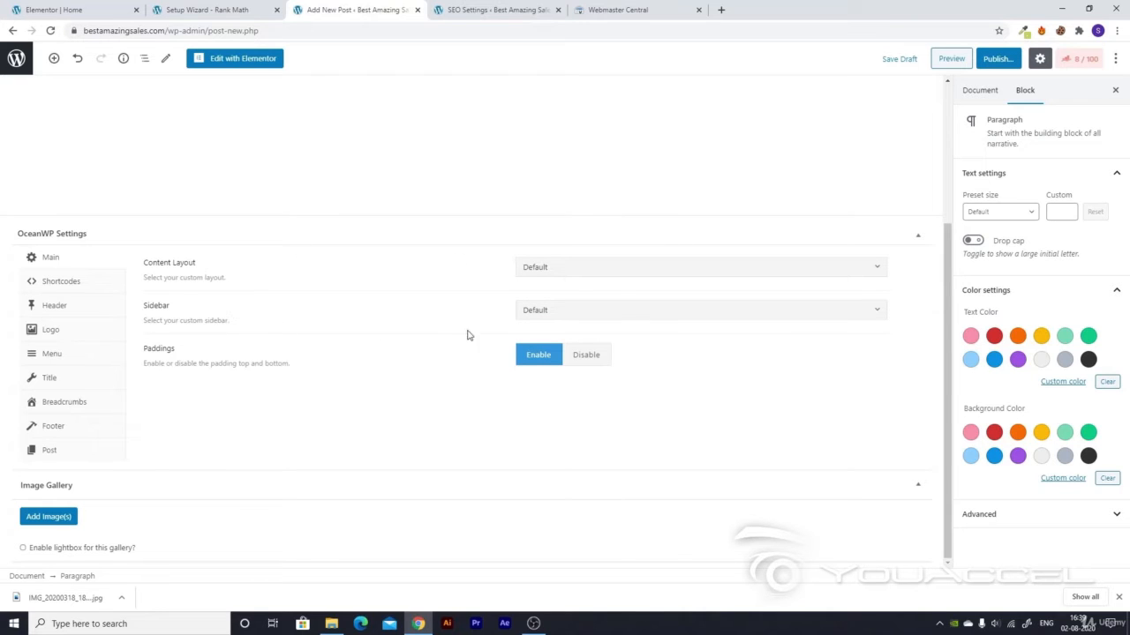
pyautogui.click(552, 311)
pyautogui.scroll(-4, 545, 371)
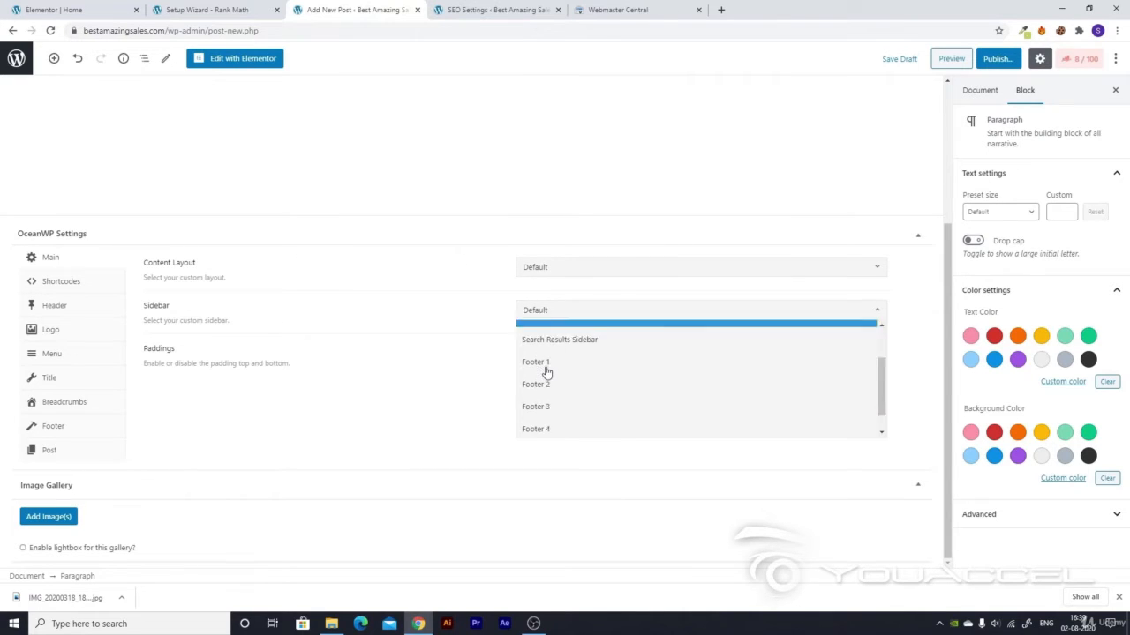
pyautogui.scroll(4, 545, 335)
pyautogui.click(545, 323)
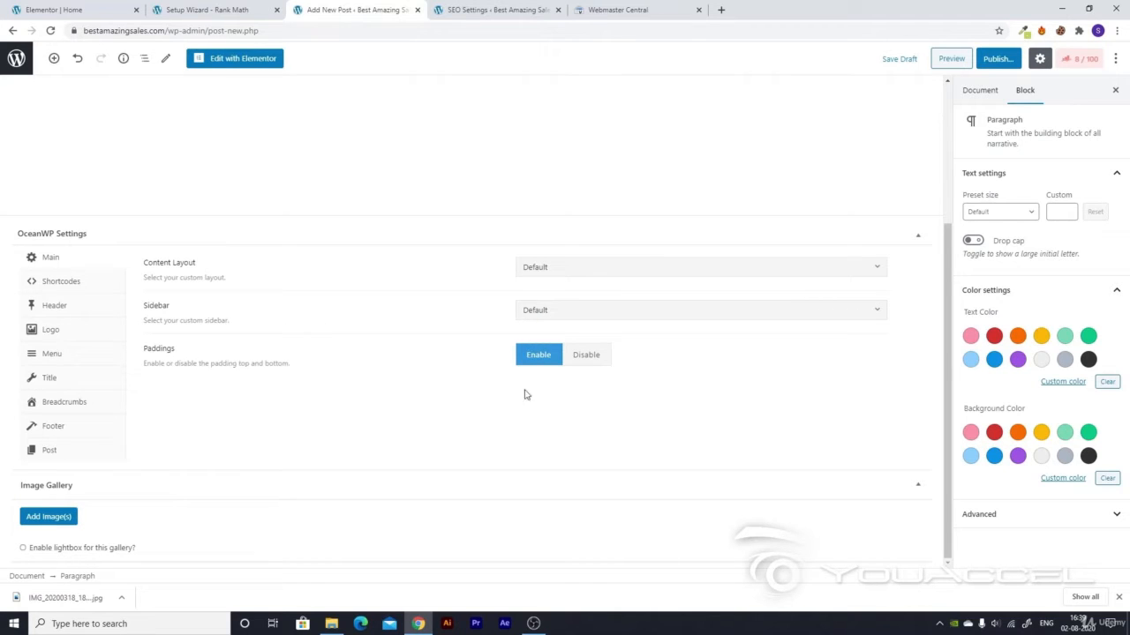
pyautogui.click(56, 284)
pyautogui.click(56, 306)
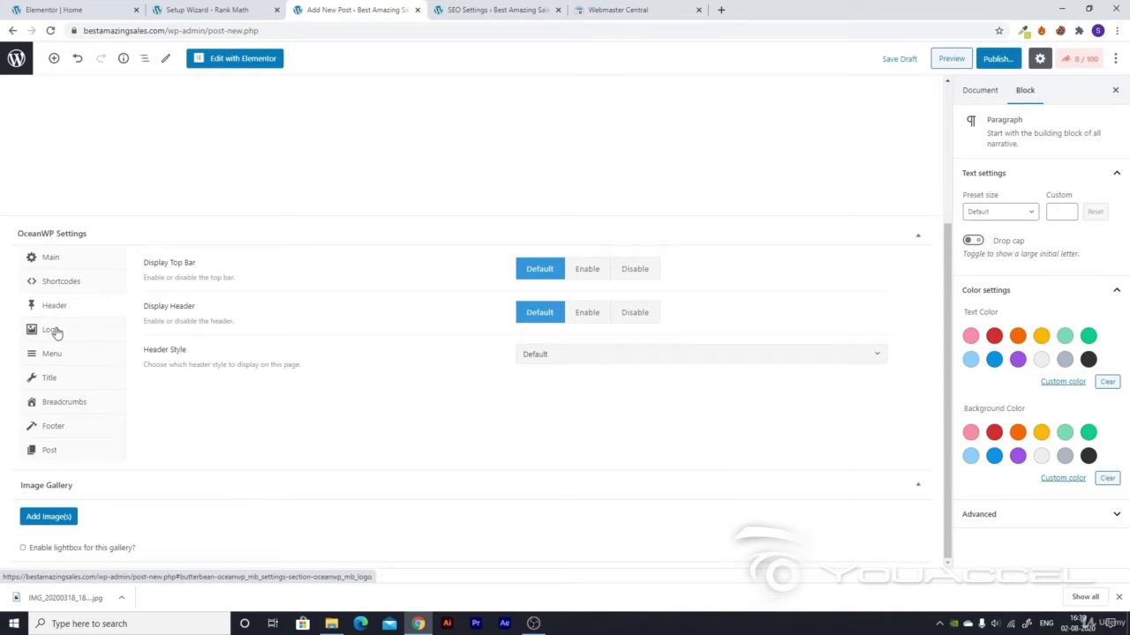
# - Create a new category named "Mobile Phones" in the post's document settings
pyautogui.click(978, 91)
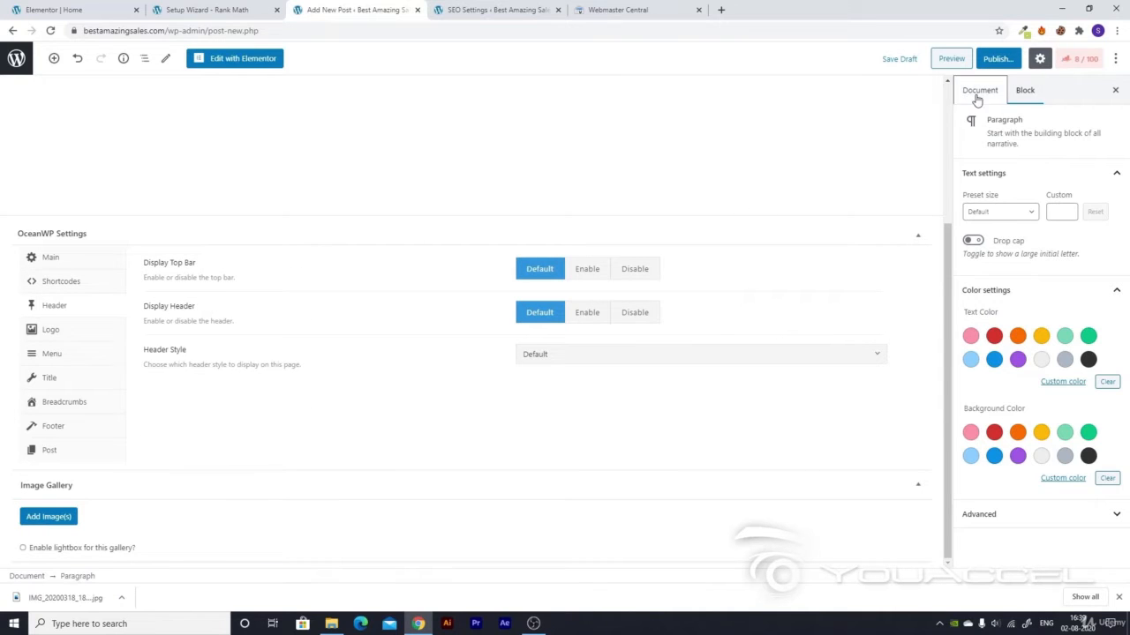
pyautogui.scroll(2, 882, 185)
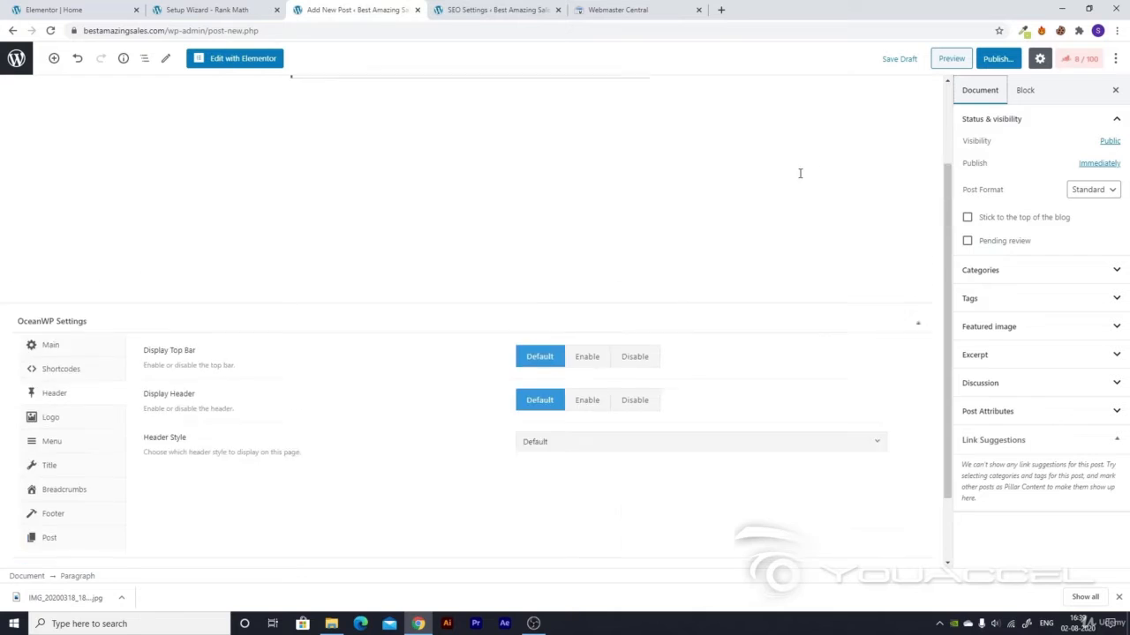
pyautogui.click(1041, 270)
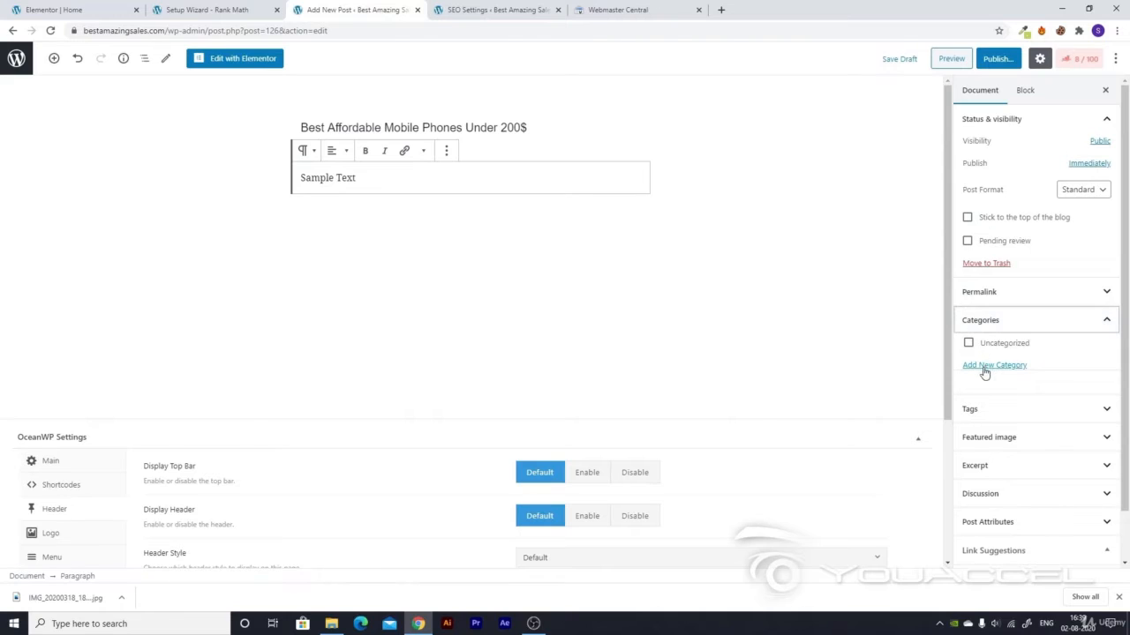
pyautogui.click(983, 366)
pyautogui.click(973, 399)
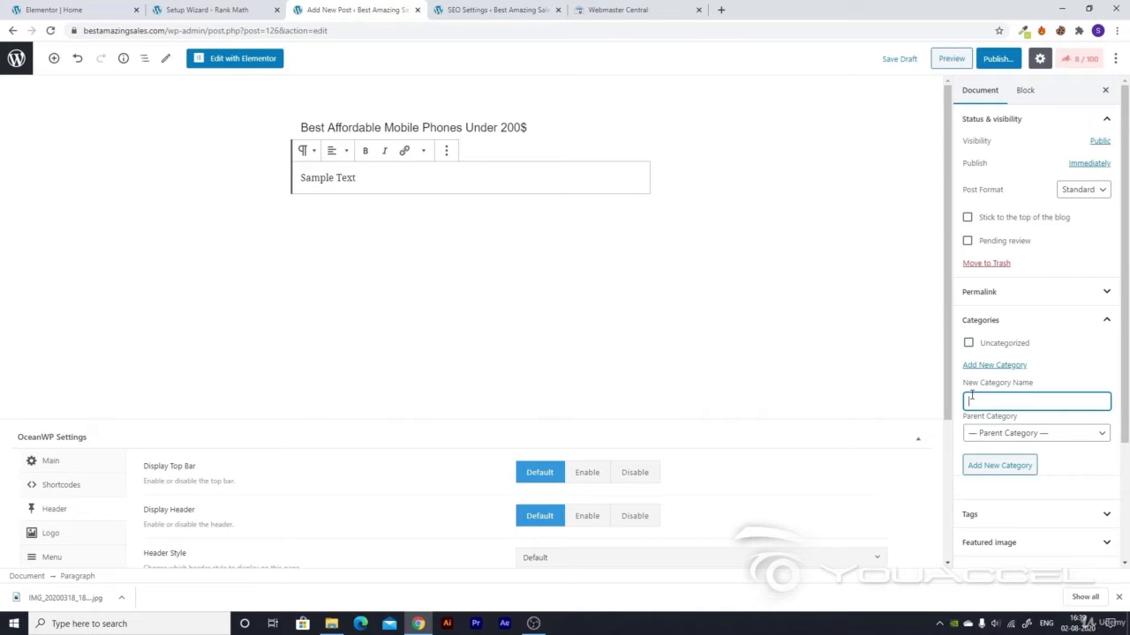
pyautogui.write('Mobile Phones')
pyautogui.click(1008, 468)
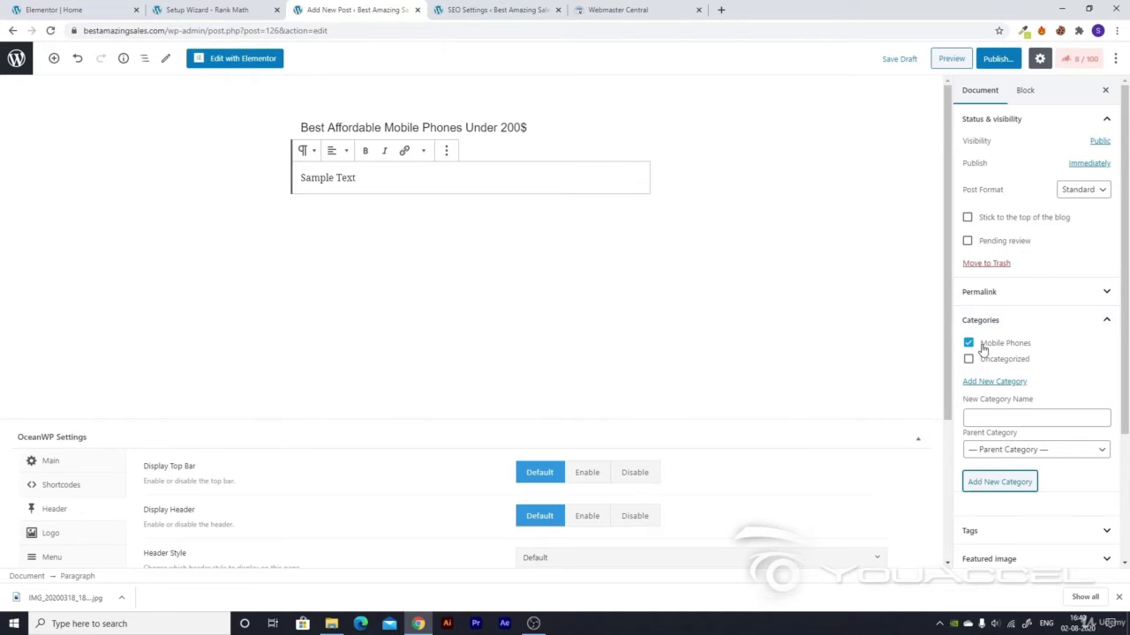
# - Add a category named "IPhones" with "Mobile Phones" as its parent category
pyautogui.click(1019, 450)
pyautogui.click(1019, 452)
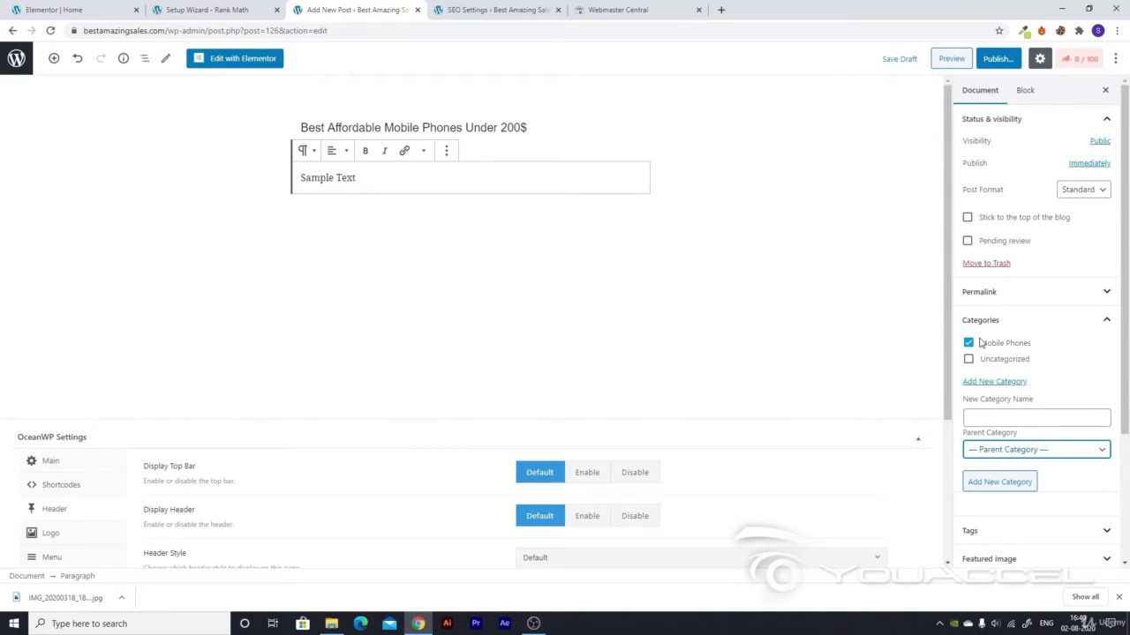
pyautogui.click(994, 420)
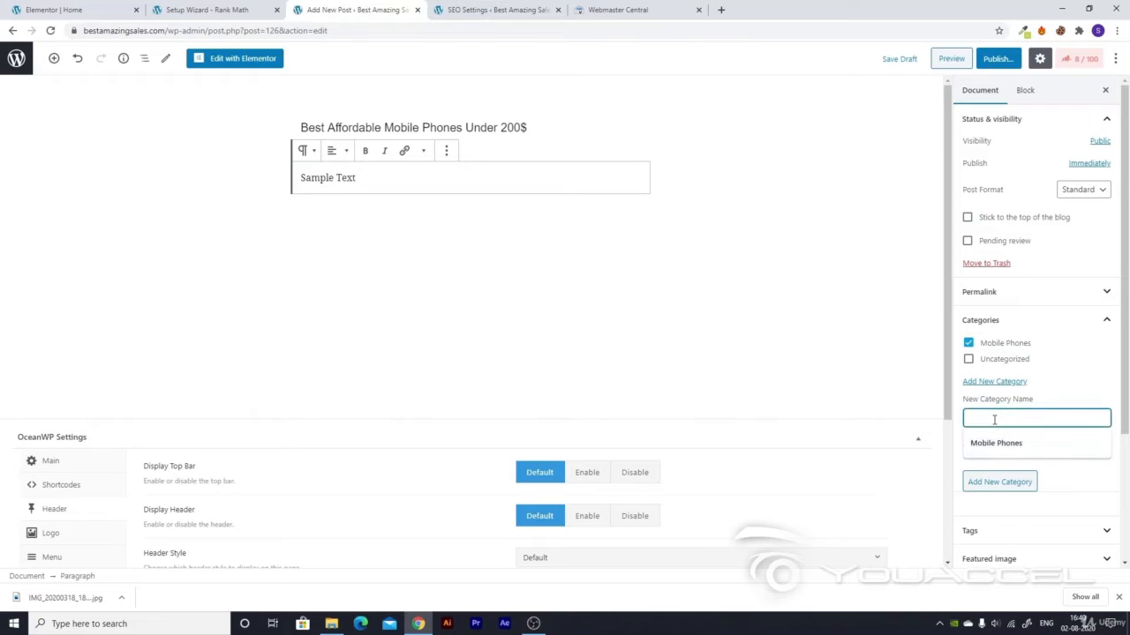
pyautogui.write('i')
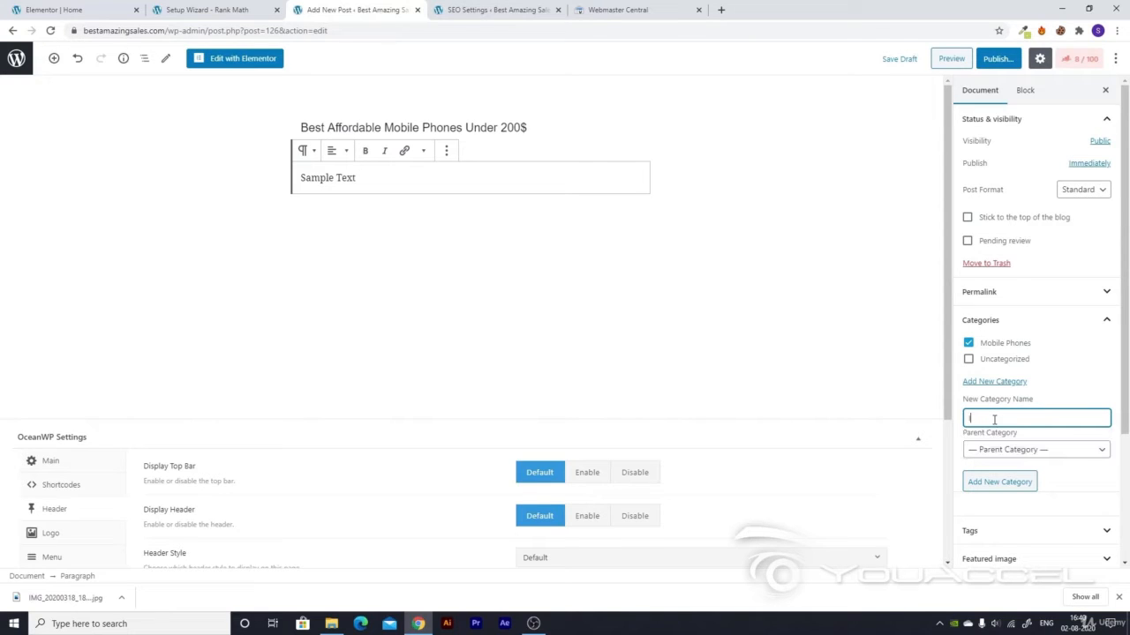
pyautogui.write('Phones')
pyautogui.click(988, 450)
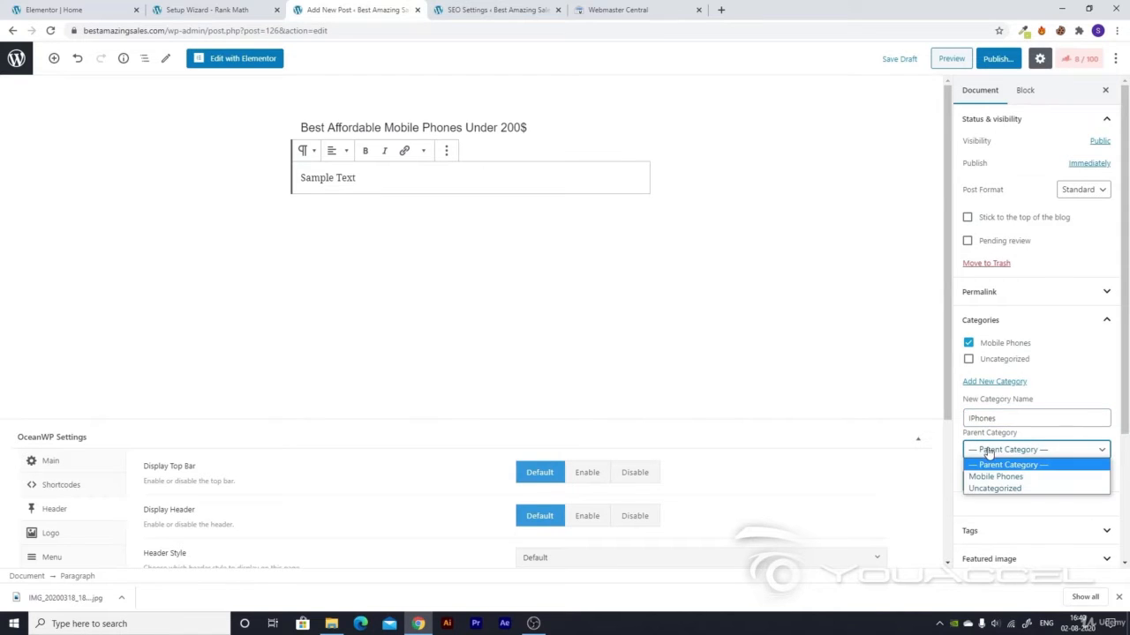
pyautogui.click(996, 478)
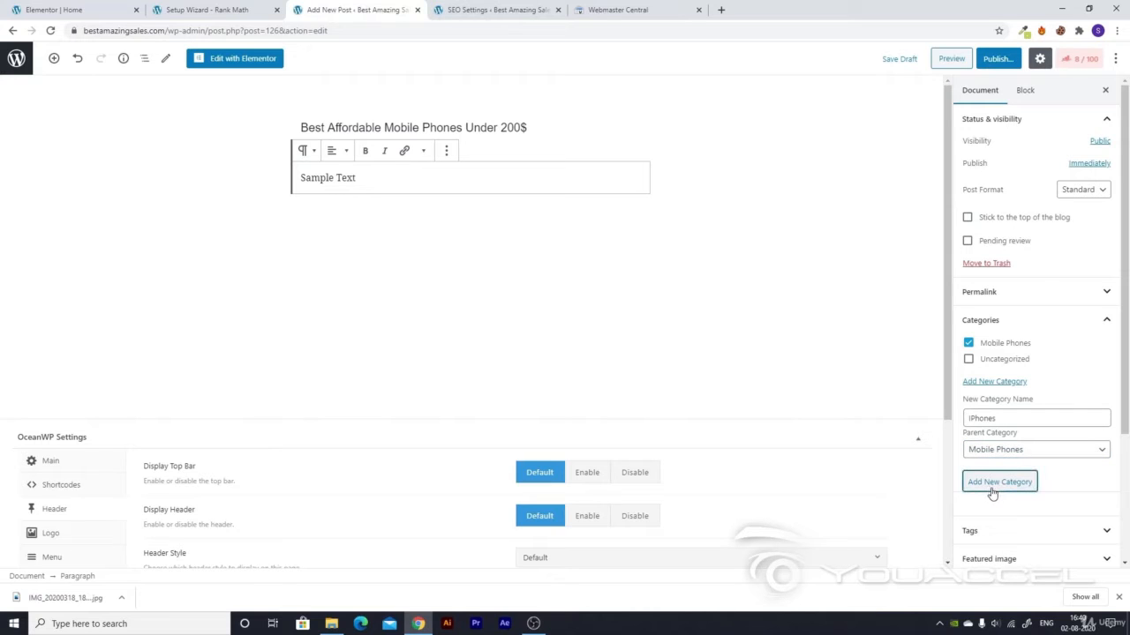
pyautogui.click(994, 490)
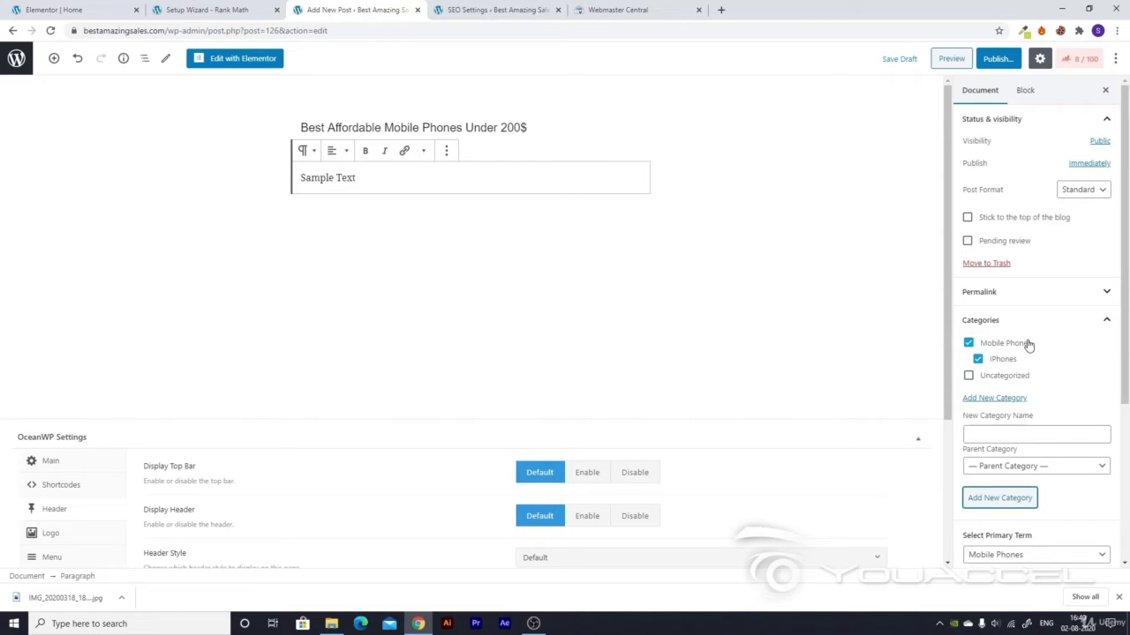
# - Open the post's tag settings and the entry field for a new tag
pyautogui.scroll(-3, 1028, 353)
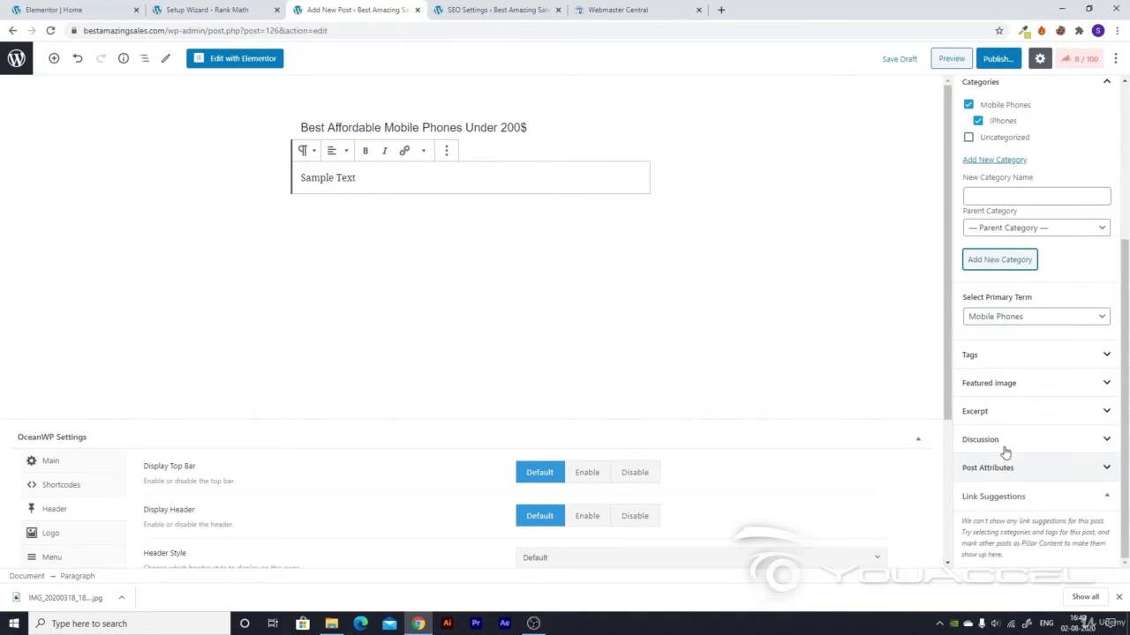
pyautogui.click(996, 357)
pyautogui.click(1007, 389)
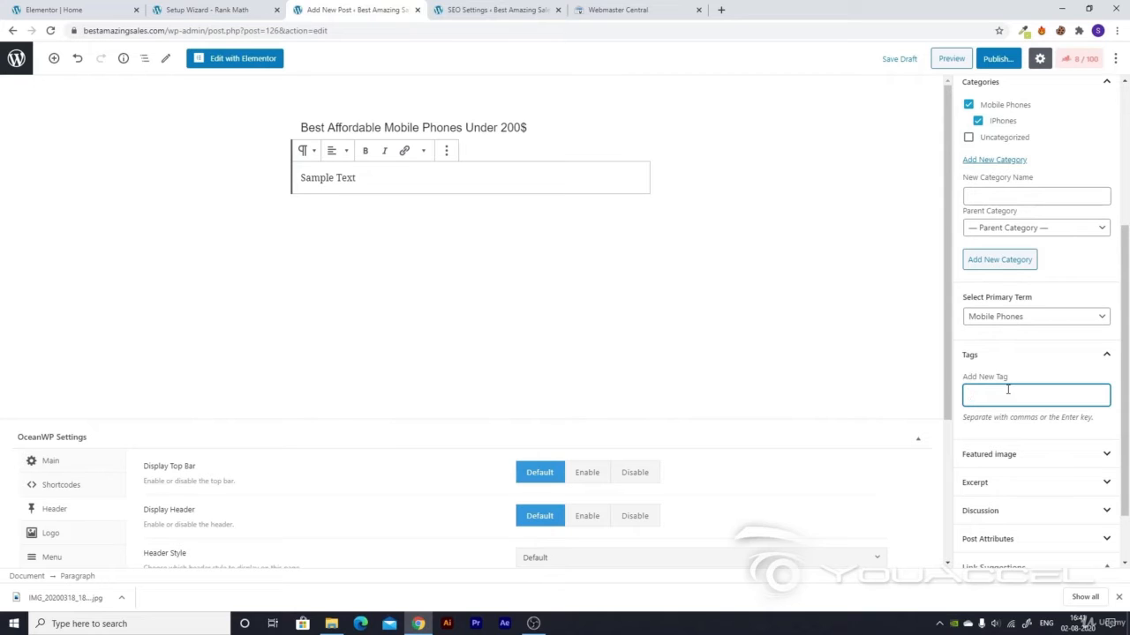
pyautogui.press('alt')
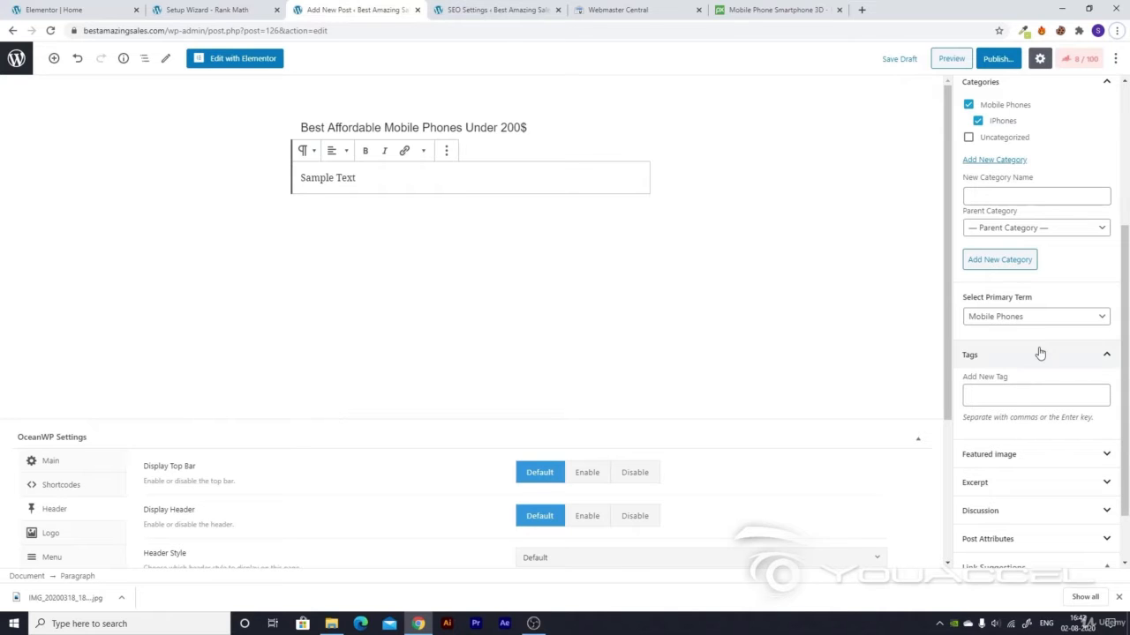
# - Upload the image mobile-phone-1875813_1920 from the Downloads folder for use as the post's featured image
pyautogui.click(1029, 455)
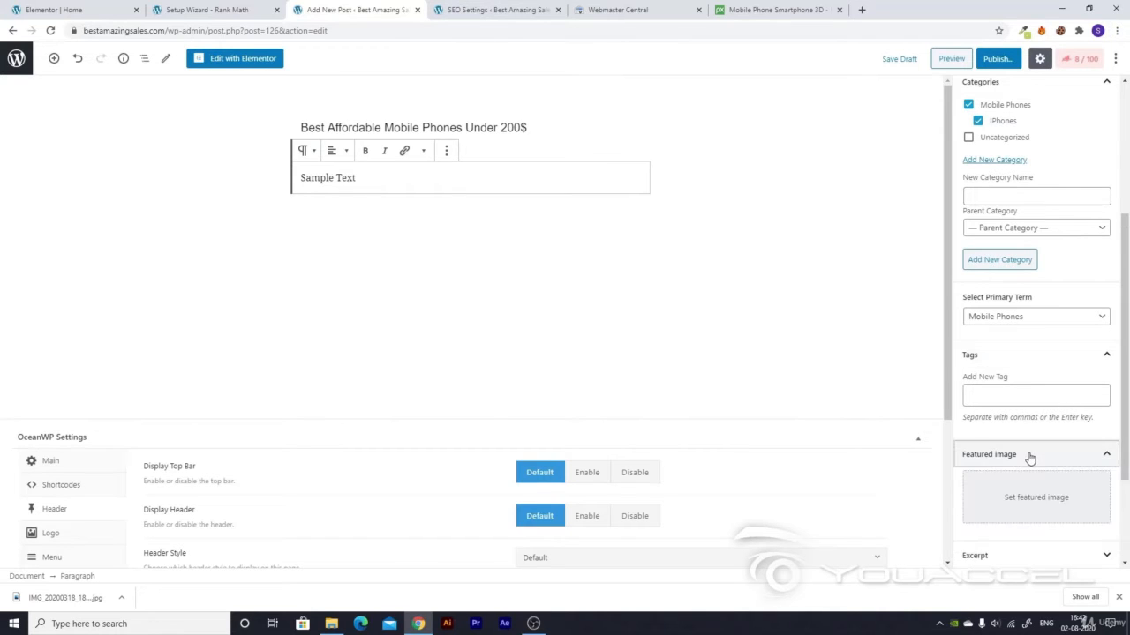
pyautogui.click(1014, 508)
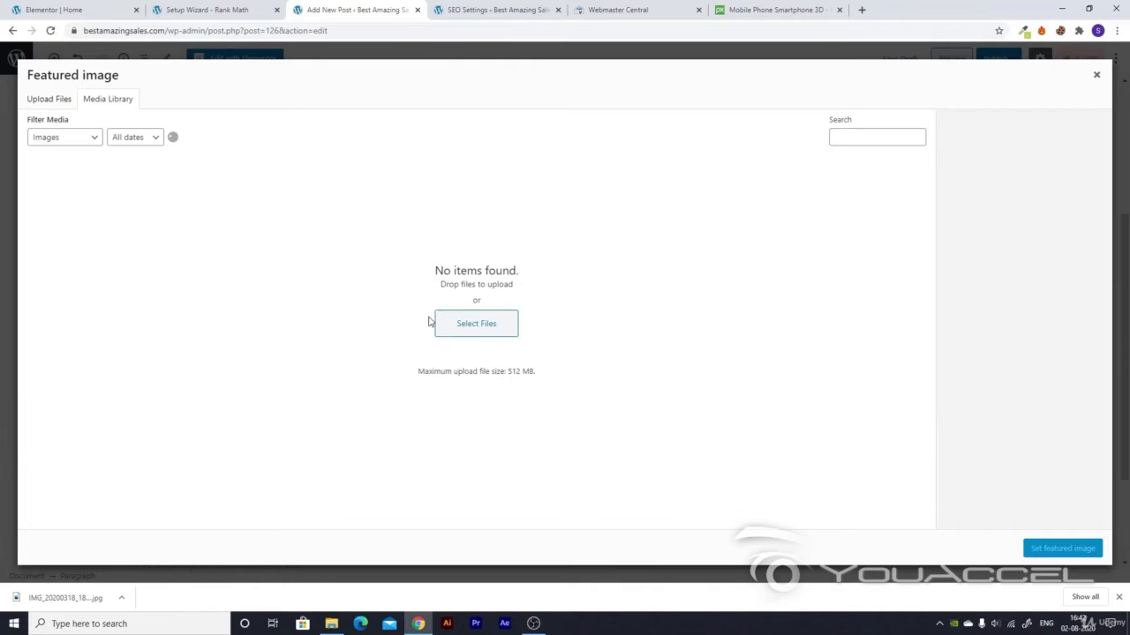
pyautogui.click(494, 334)
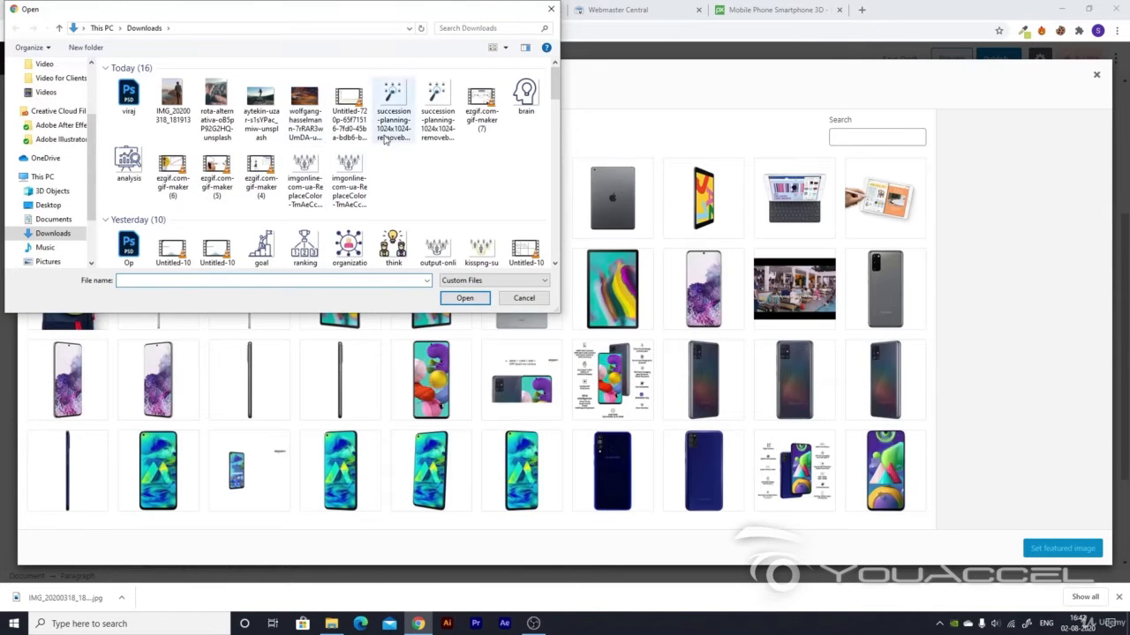
pyautogui.scroll(-2, 439, 172)
pyautogui.scroll(-5, 440, 175)
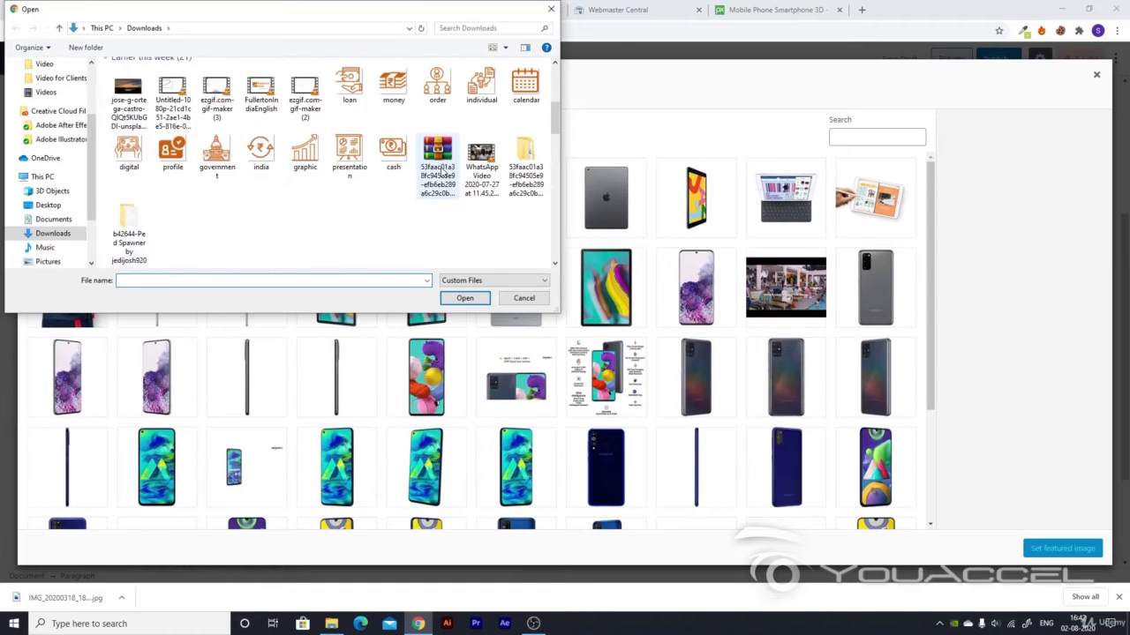
pyautogui.scroll(-3, 432, 180)
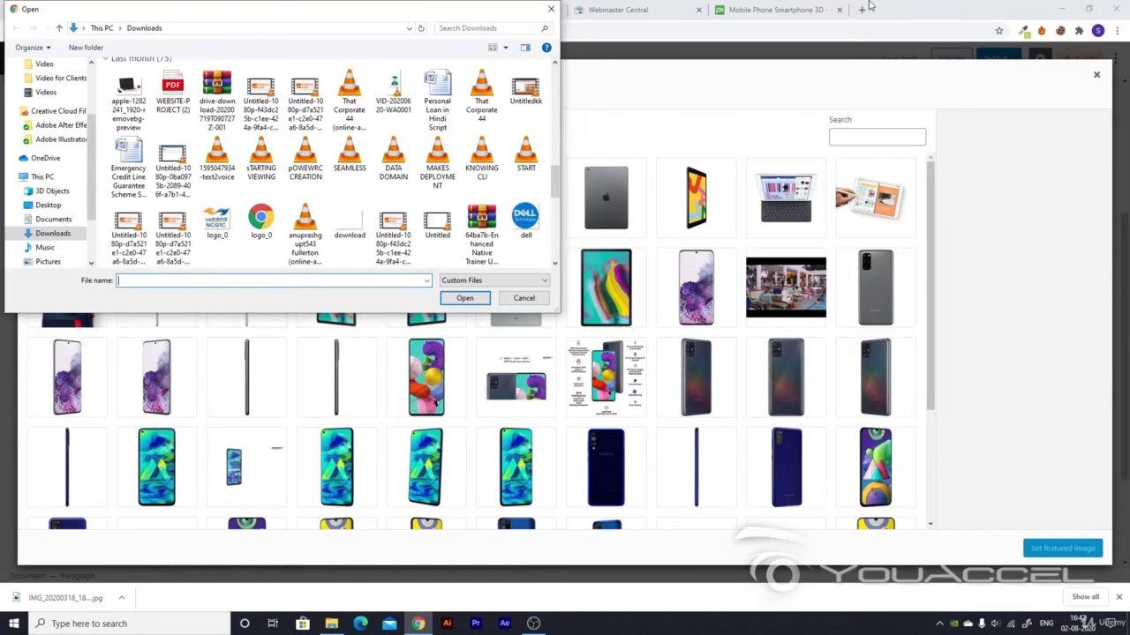
pyautogui.scroll(-3, 272, 214)
pyautogui.scroll(-6, 272, 214)
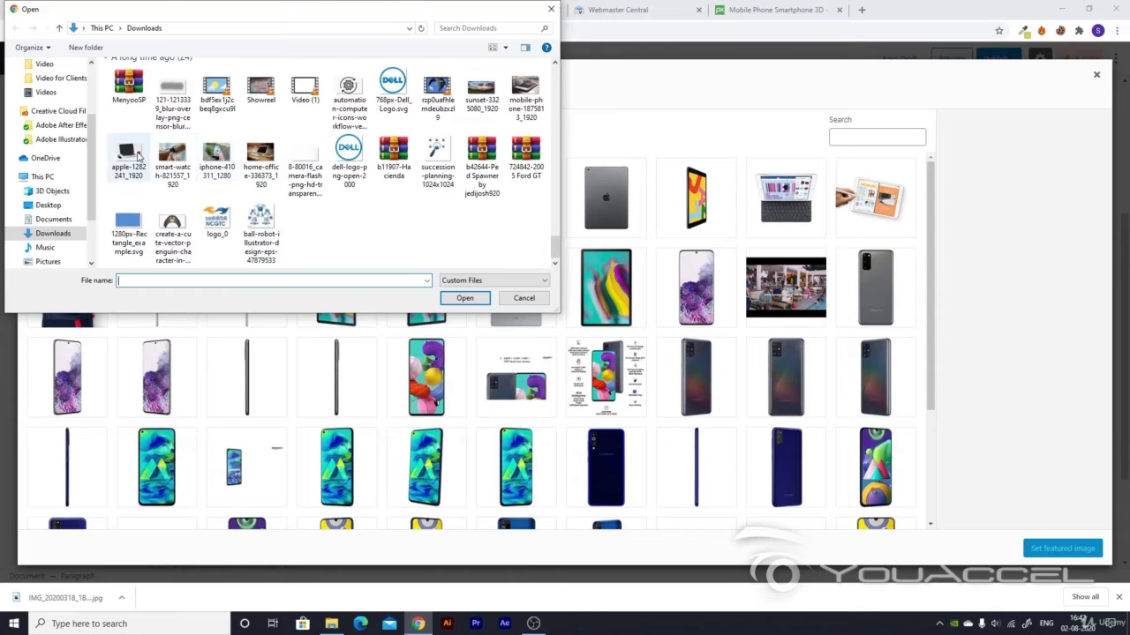
pyautogui.doubleClick(516, 98)
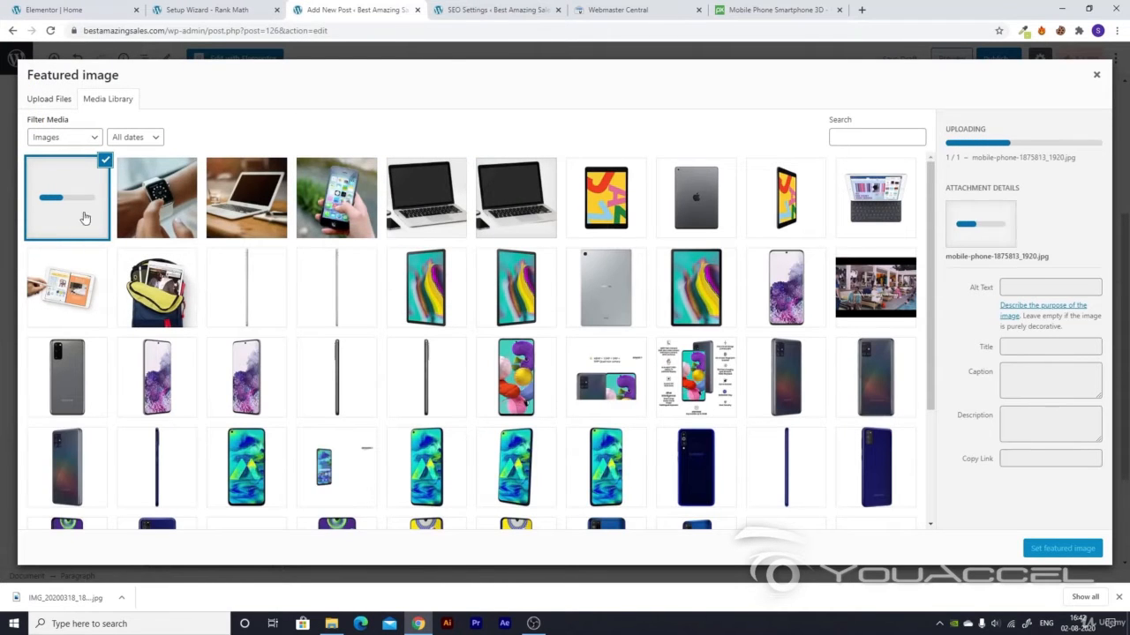
# - Search Google for "how to make money online" in a new browser tab and show the image results
pyautogui.click(862, 9)
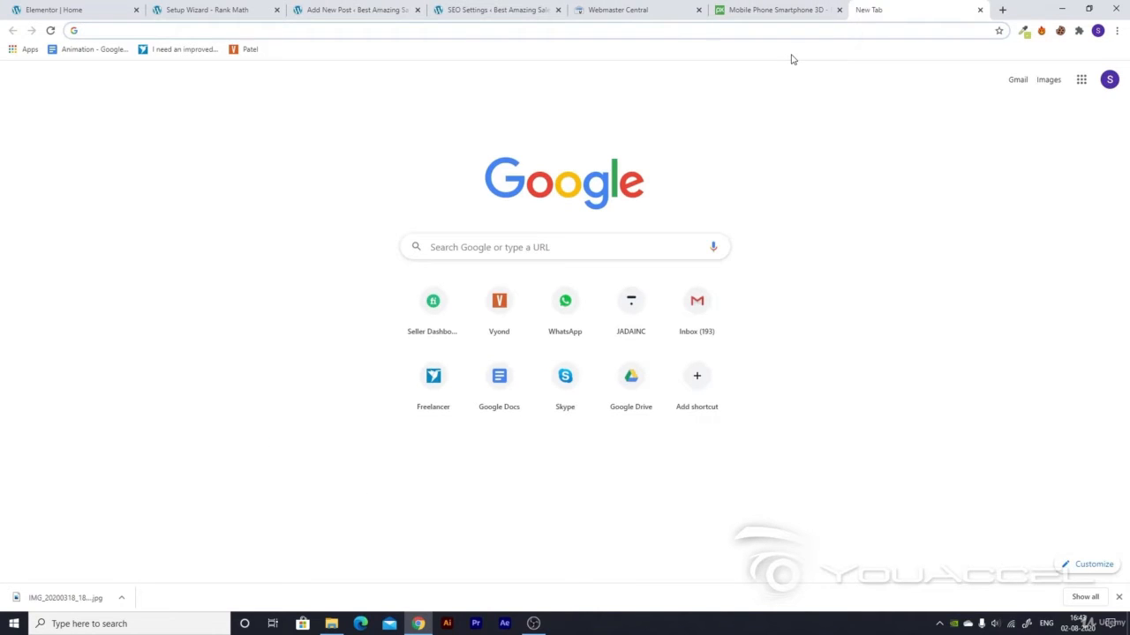
pyautogui.write('how to')
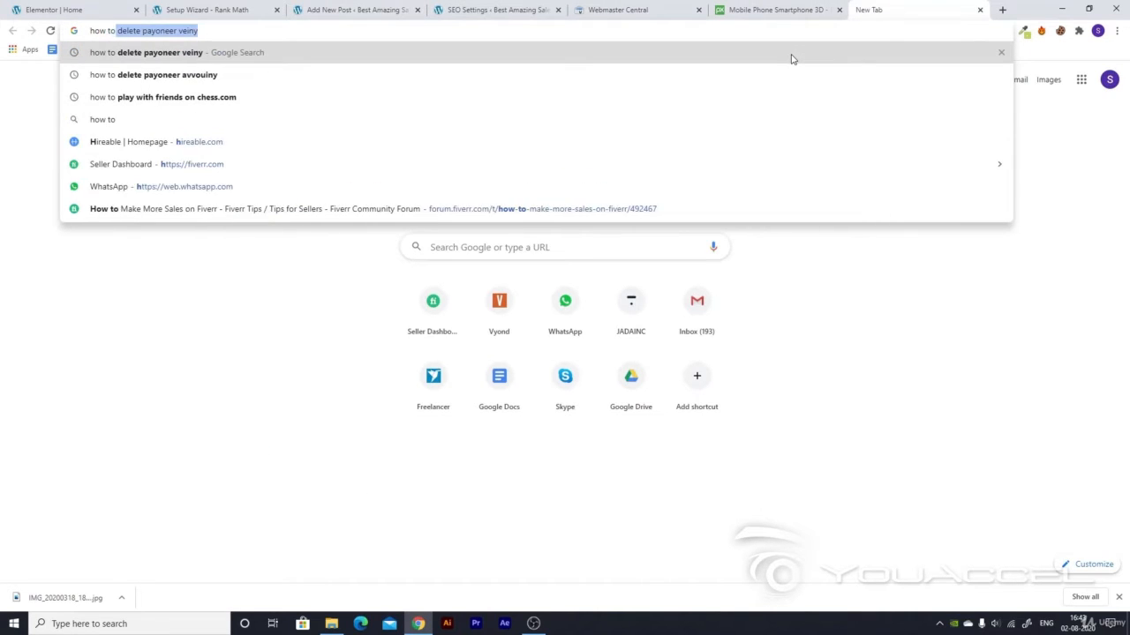
pyautogui.write(' make mone')
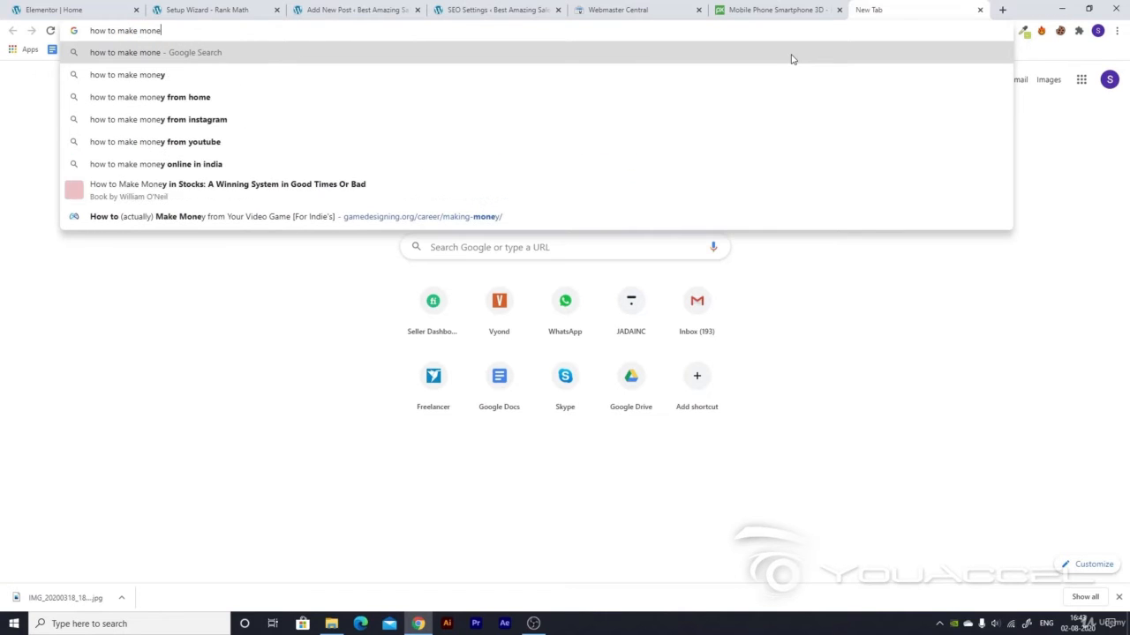
pyautogui.write('y online')
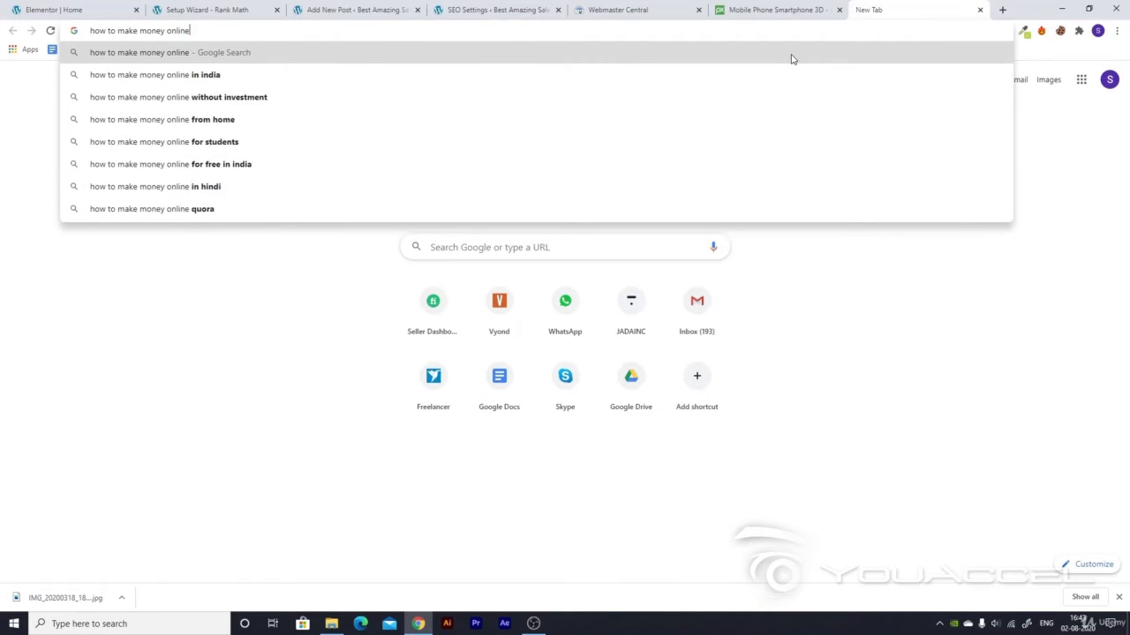
pyautogui.press('Return')
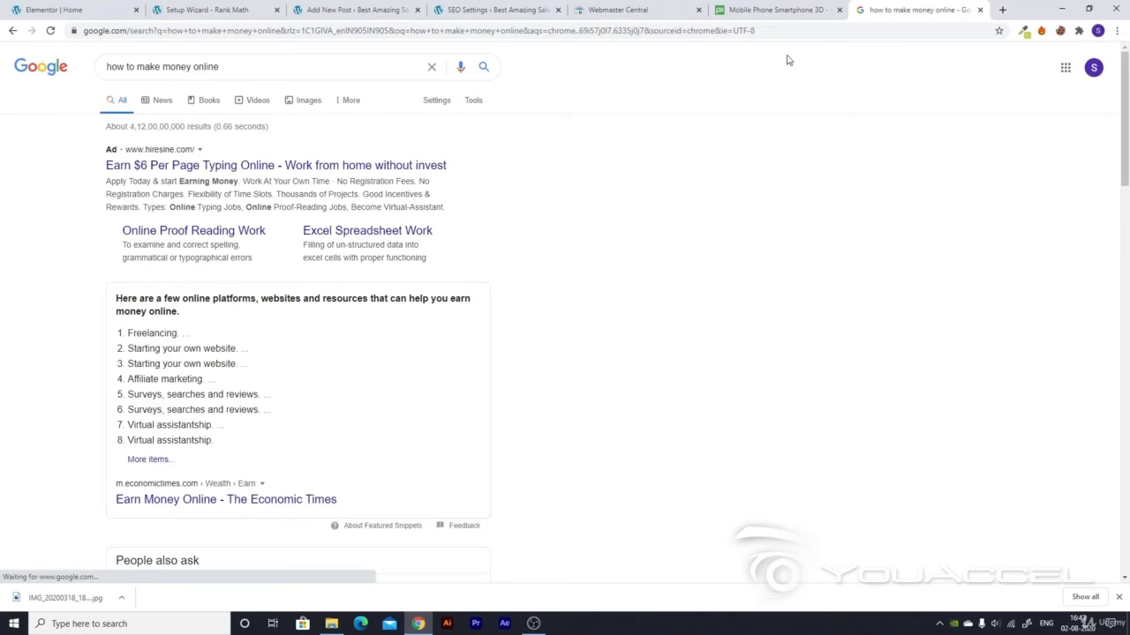
pyautogui.click(297, 103)
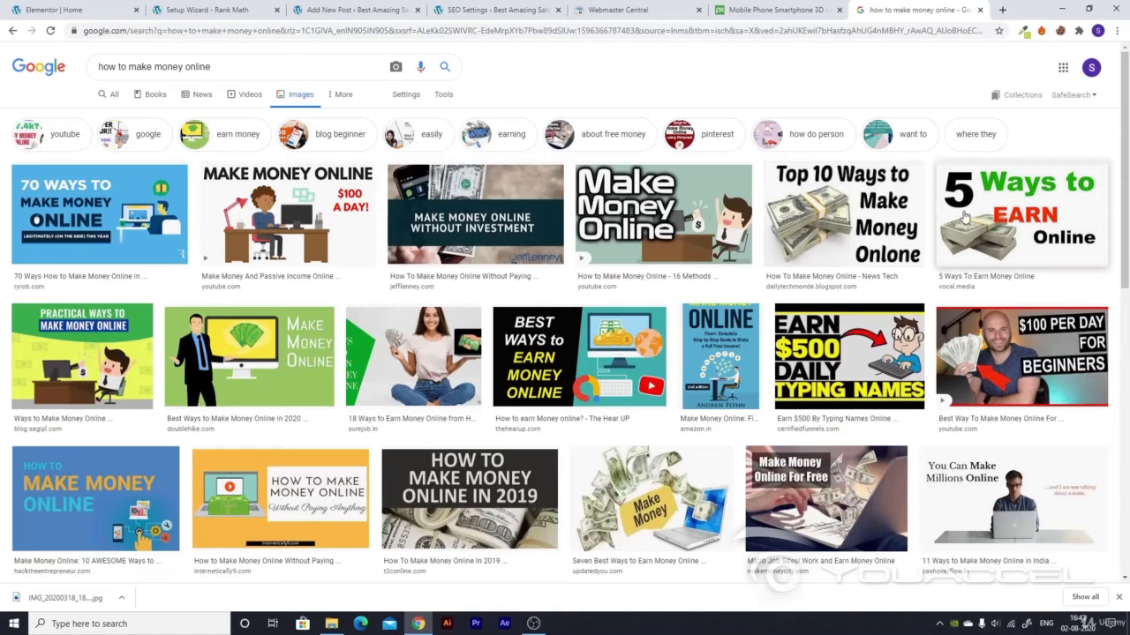
# - Open the article behind the "70 Ways to Make Money Online" image, skim its content, and close the search and article tabs
pyautogui.click(88, 251)
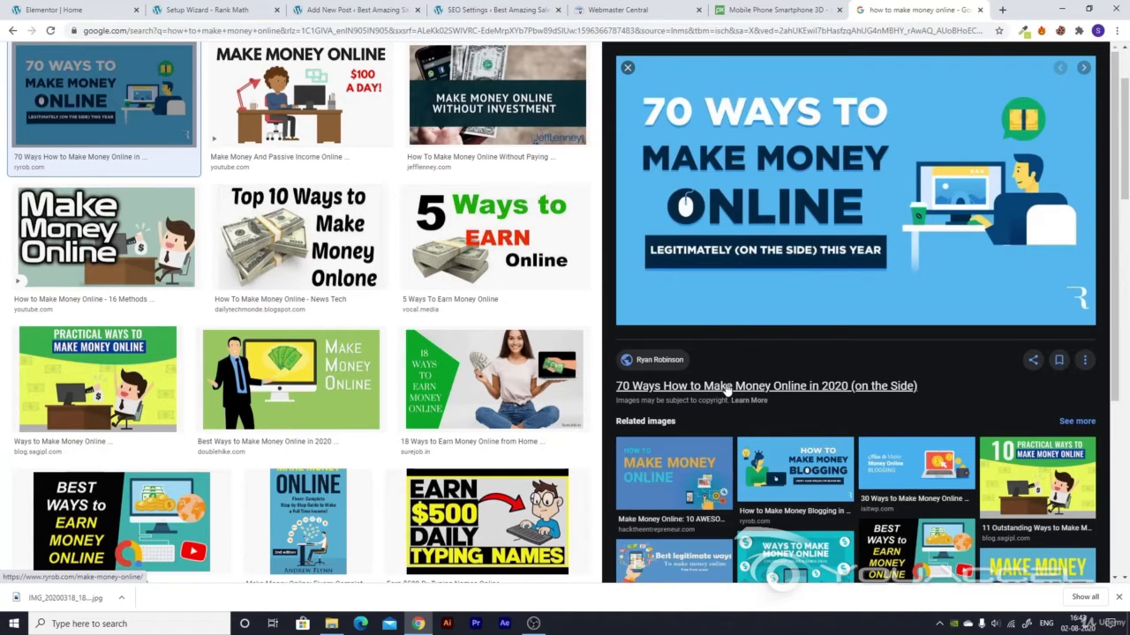
pyautogui.click(832, 388)
pyautogui.scroll(-9, 706, 344)
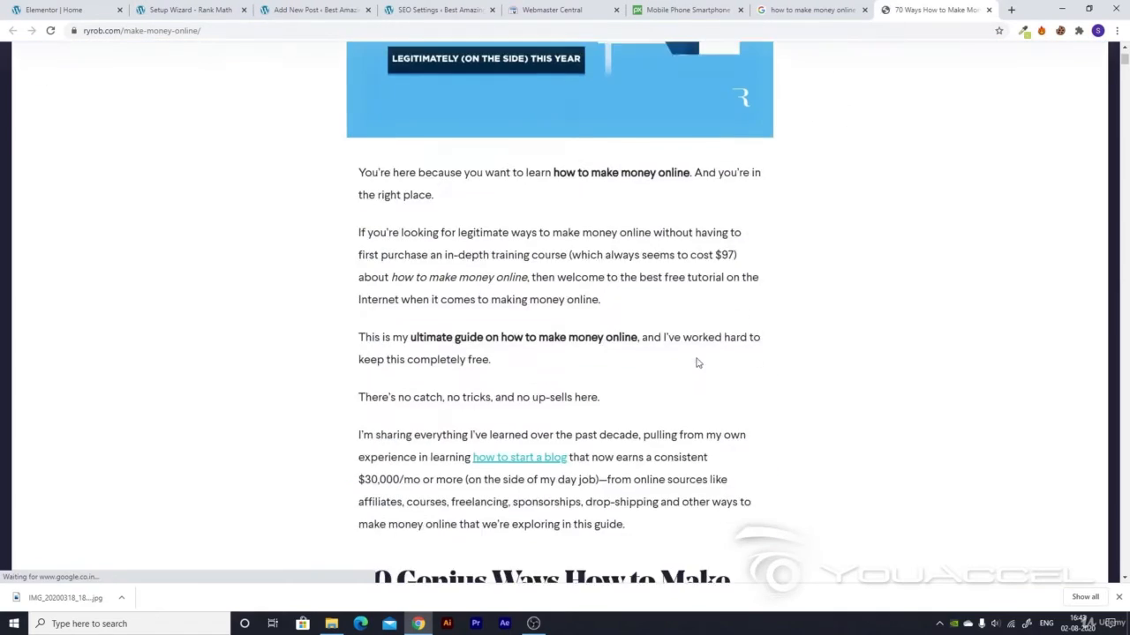
pyautogui.scroll(-15, 695, 357)
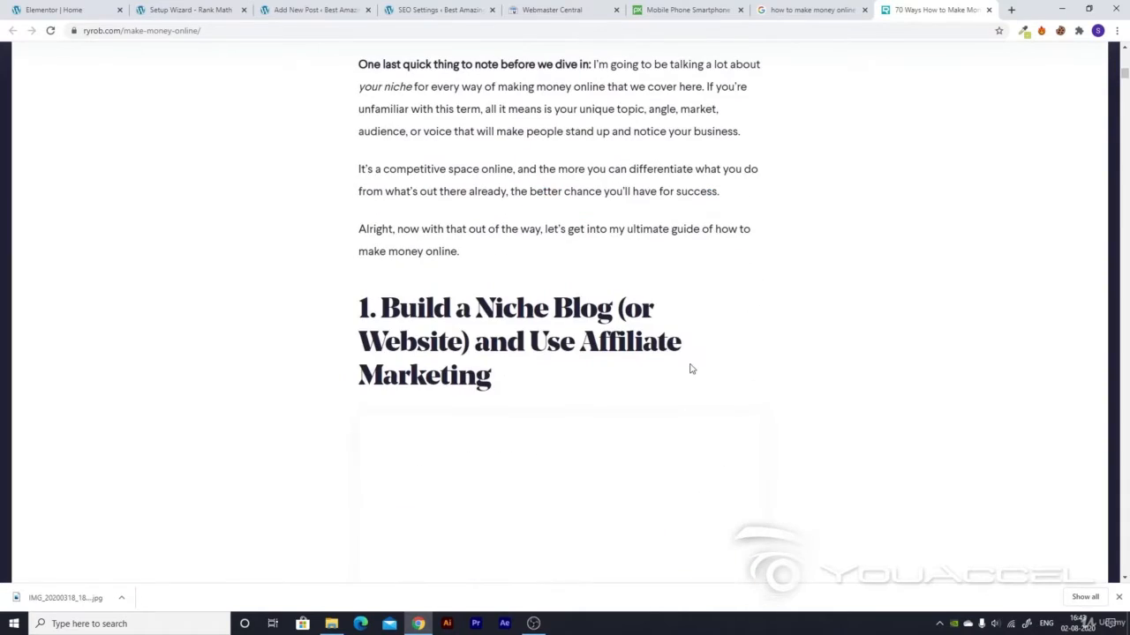
pyautogui.click(863, 8)
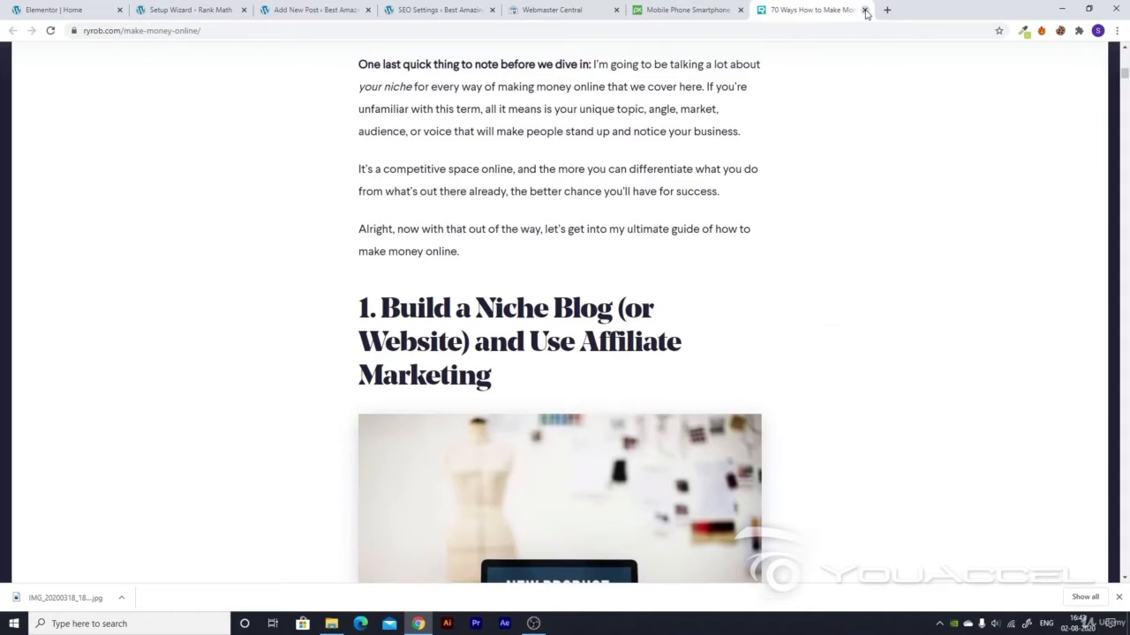
pyautogui.click(863, 9)
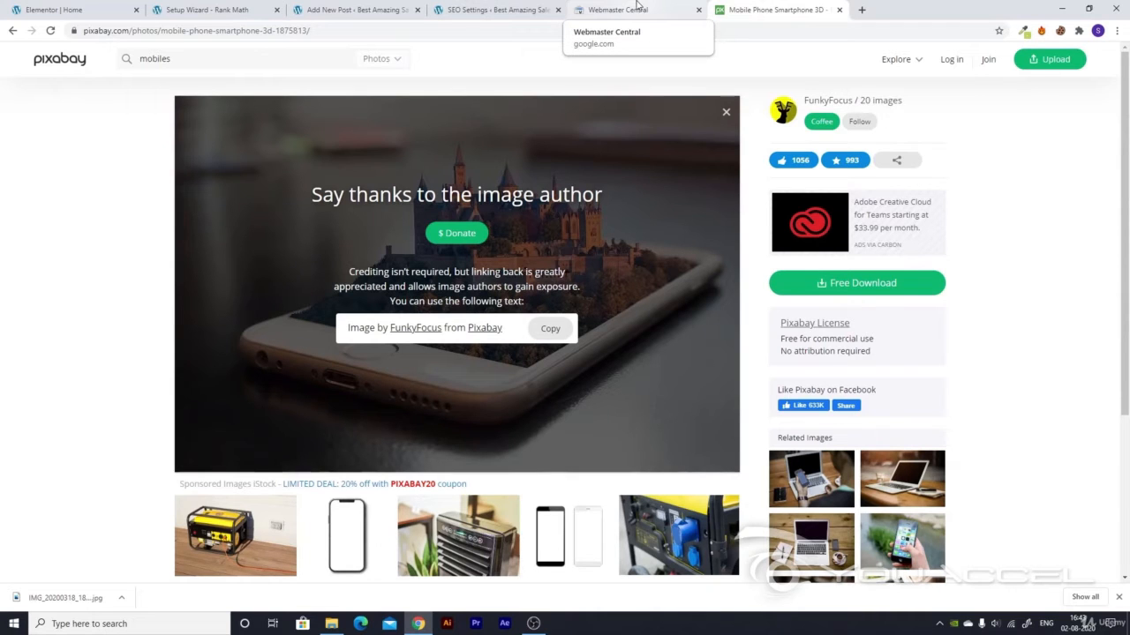
# - Return to the post editor and set the uploaded mobile-phone-1875813_1920.jpg as the post's featured image
pyautogui.click(540, 8)
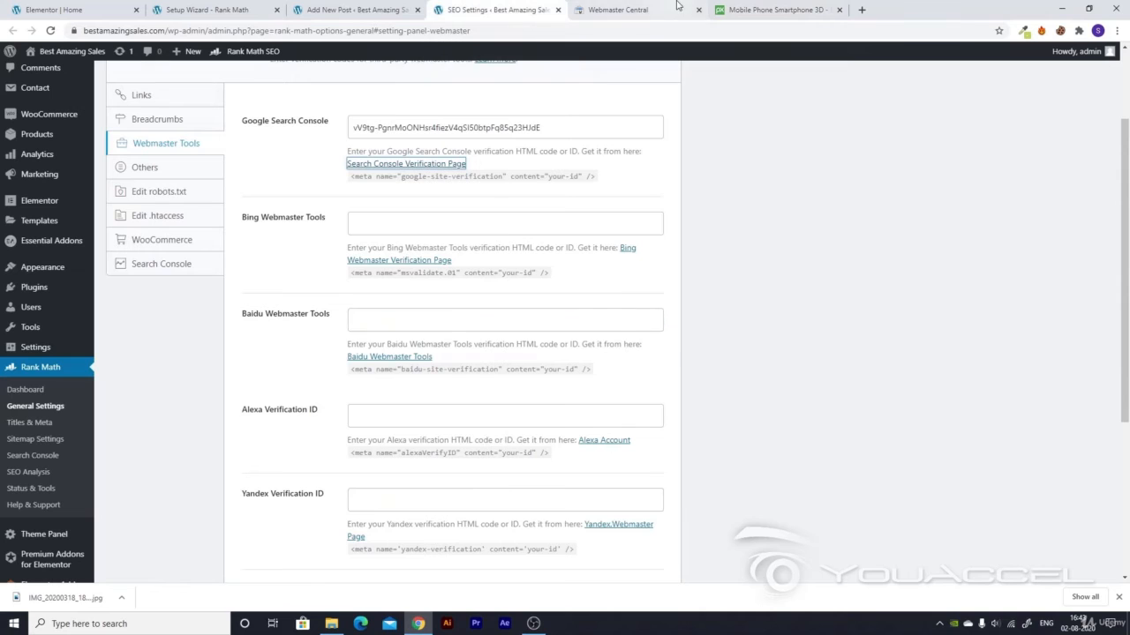
pyautogui.click(677, 6)
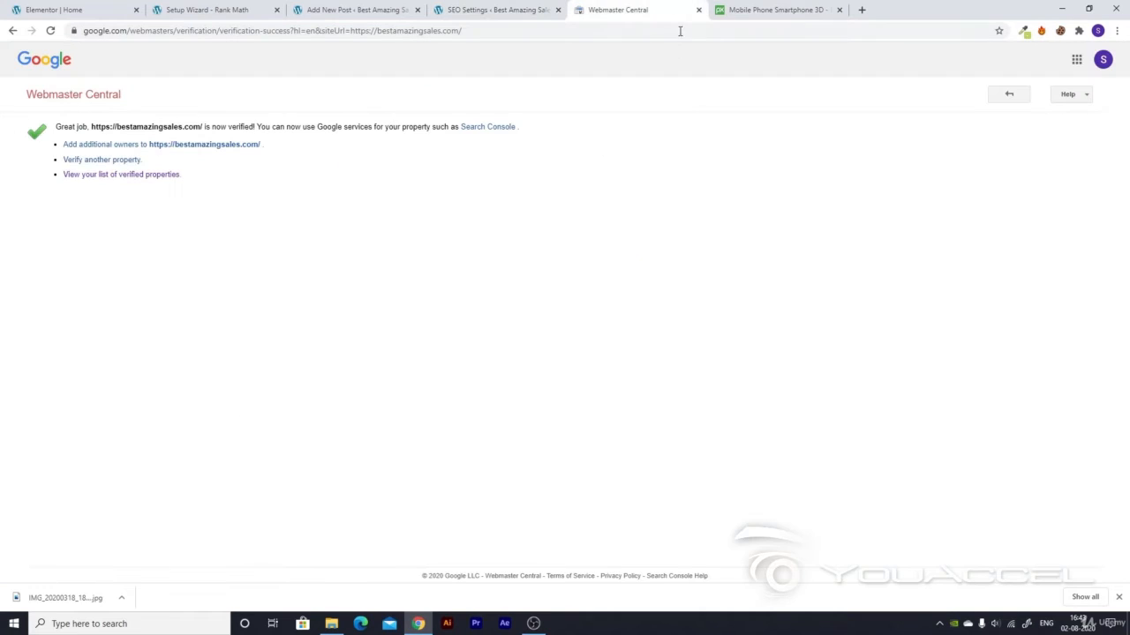
pyautogui.click(553, 8)
pyautogui.click(369, 8)
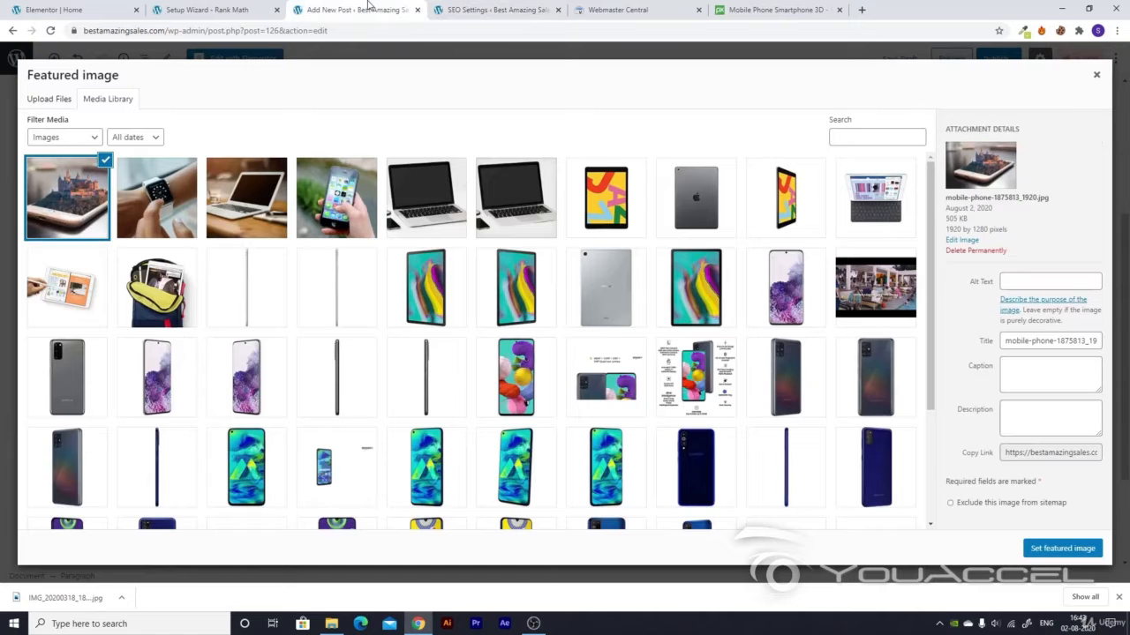
pyautogui.click(1063, 548)
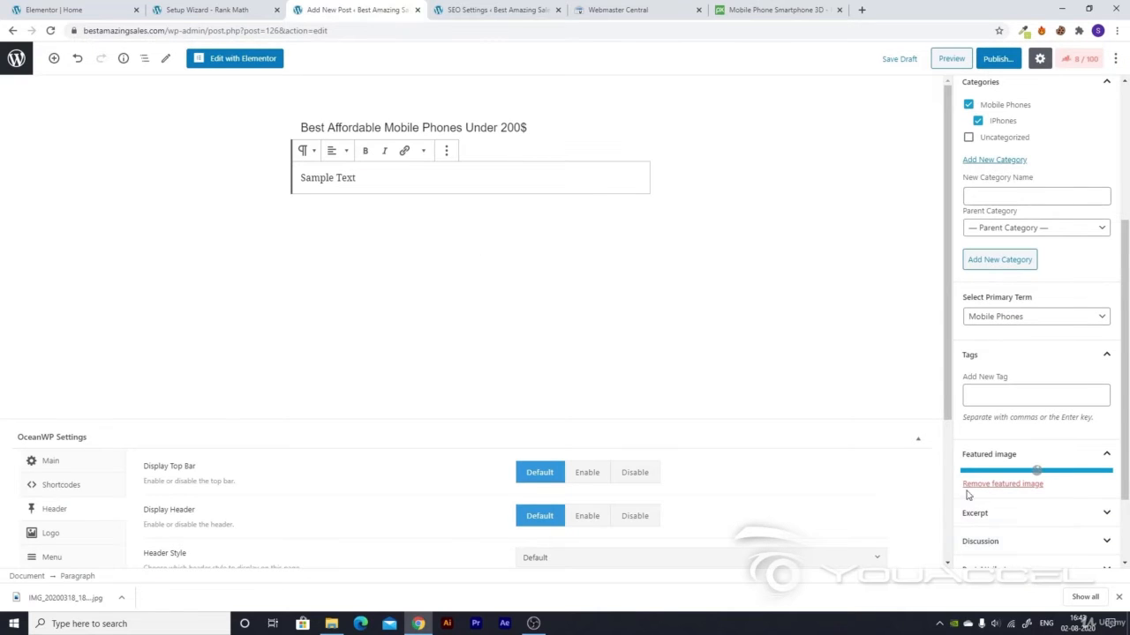
# - Collapse the post's link suggestions and publish the post immediately with public visibility
pyautogui.scroll(-2, 947, 523)
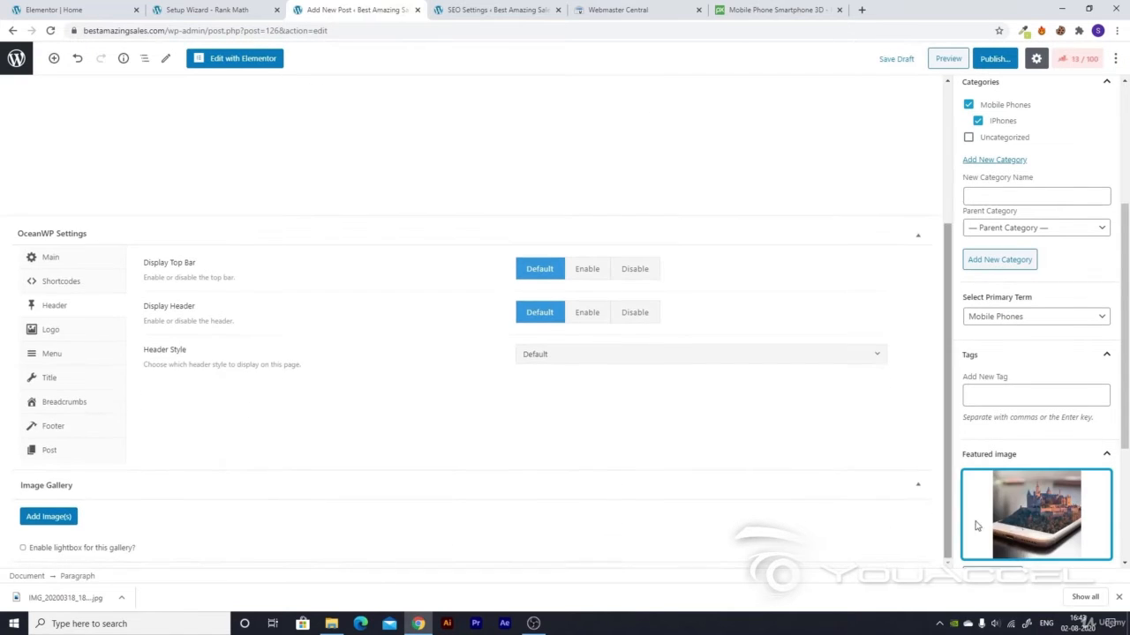
pyautogui.scroll(-3, 996, 491)
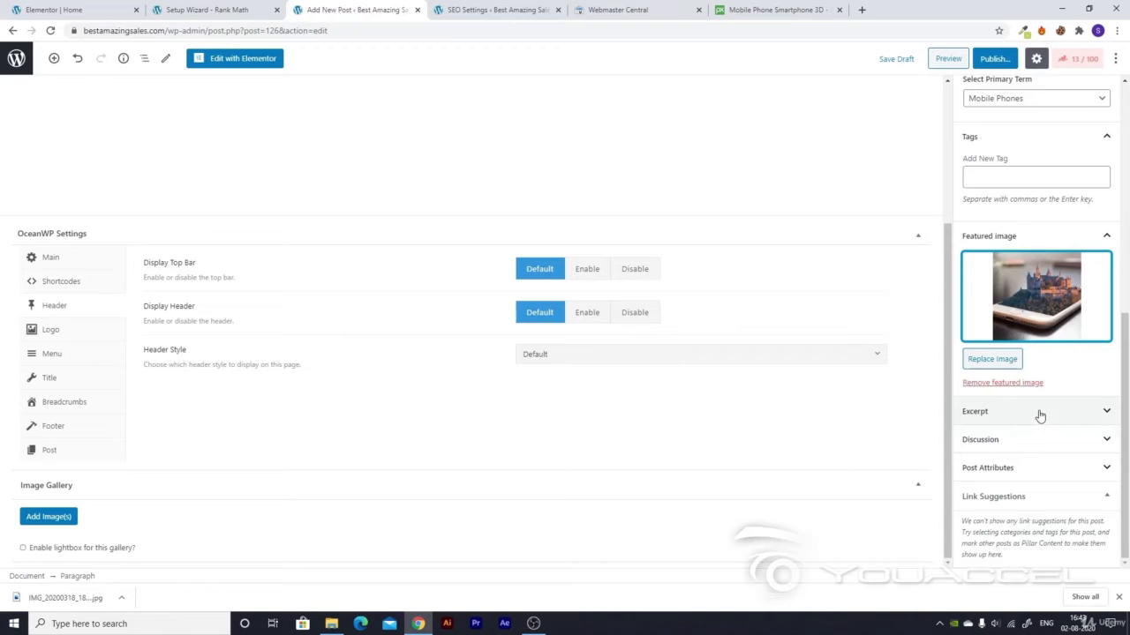
pyautogui.click(1017, 488)
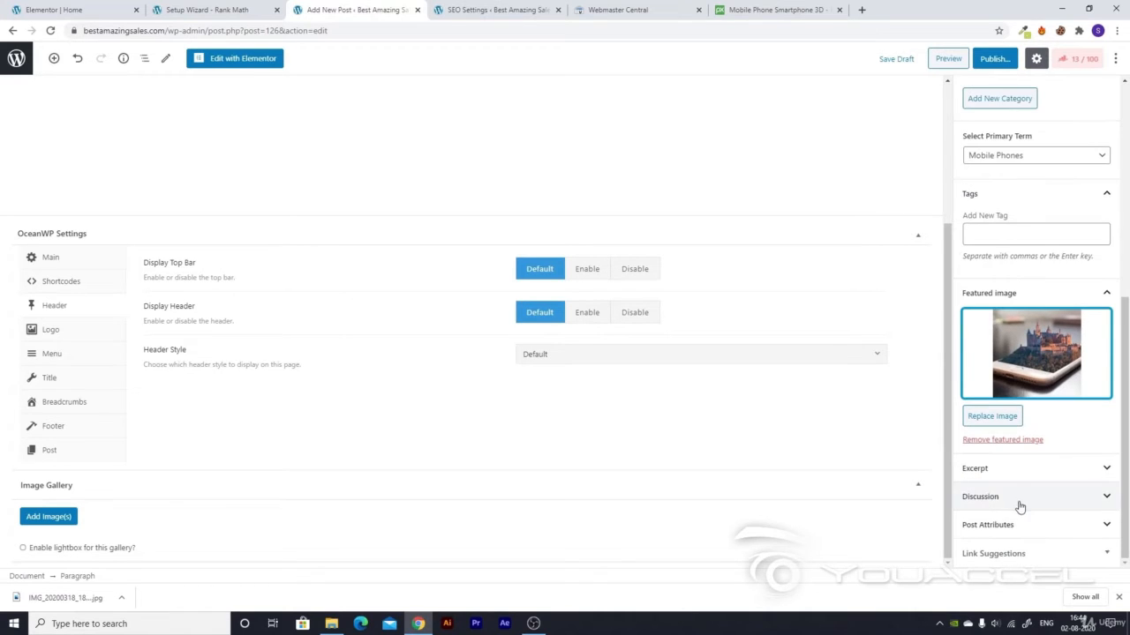
pyautogui.click(995, 60)
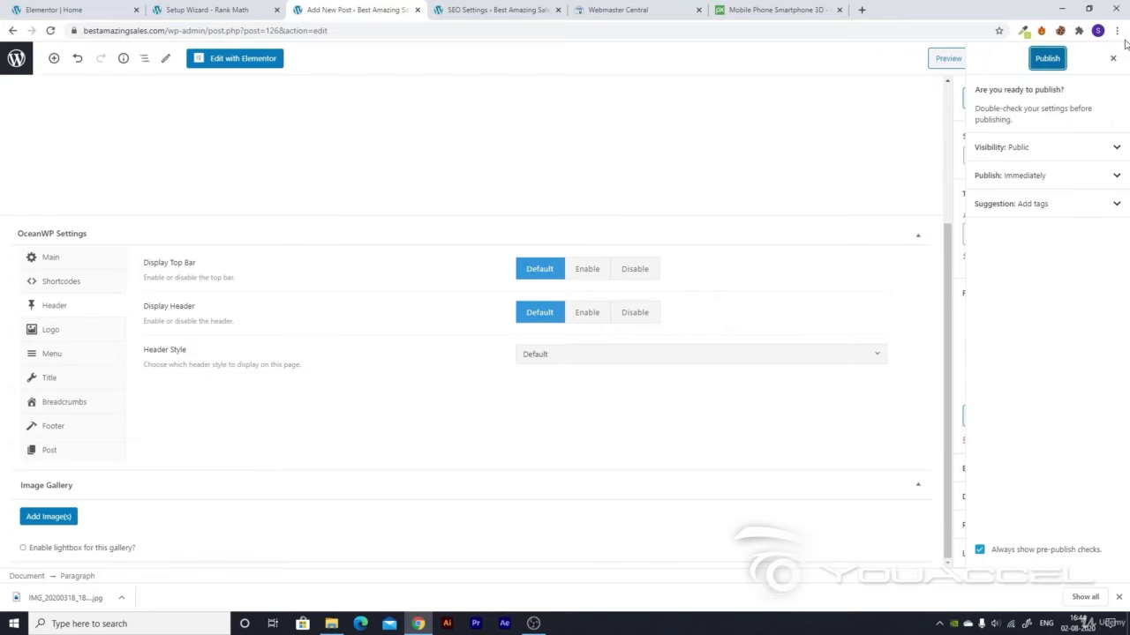
pyautogui.click(1045, 58)
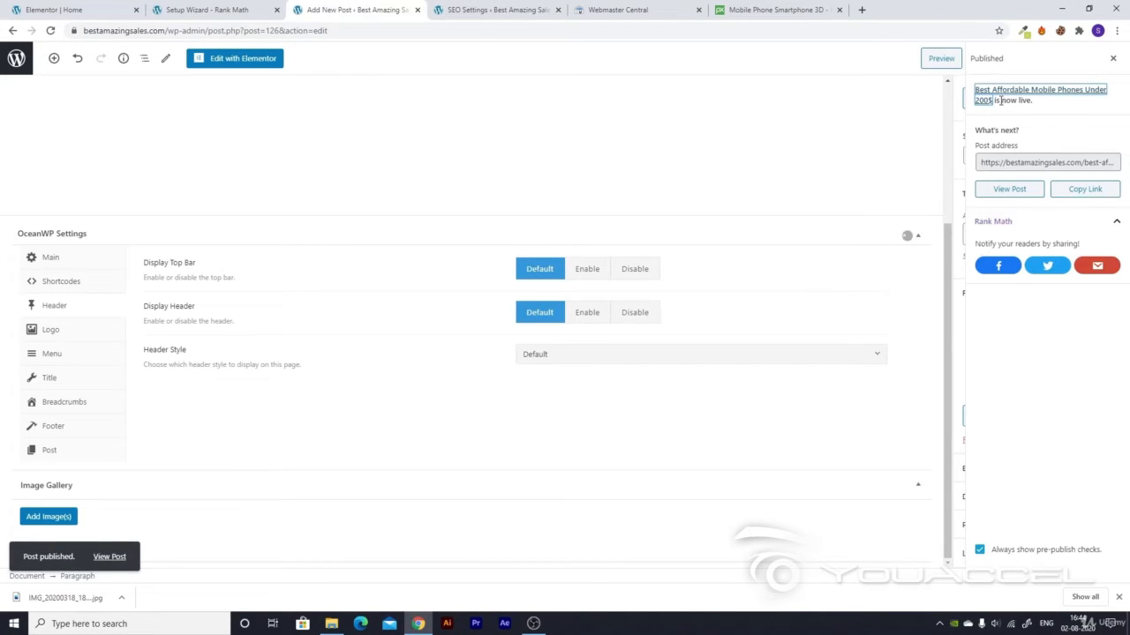
pyautogui.click(1072, 189)
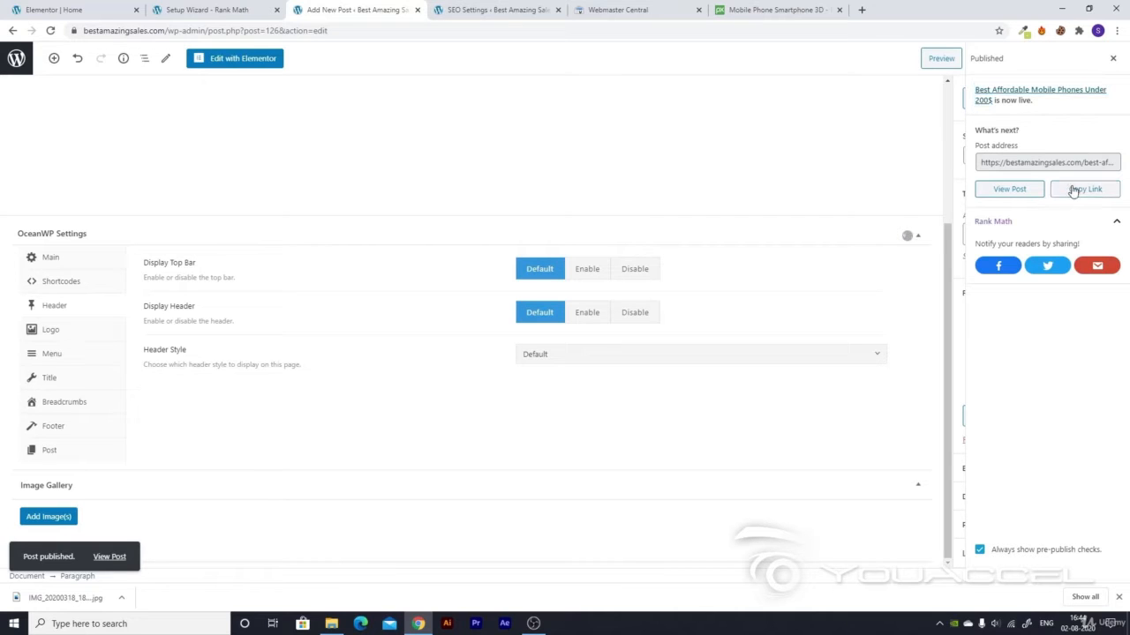
pyautogui.click(1113, 58)
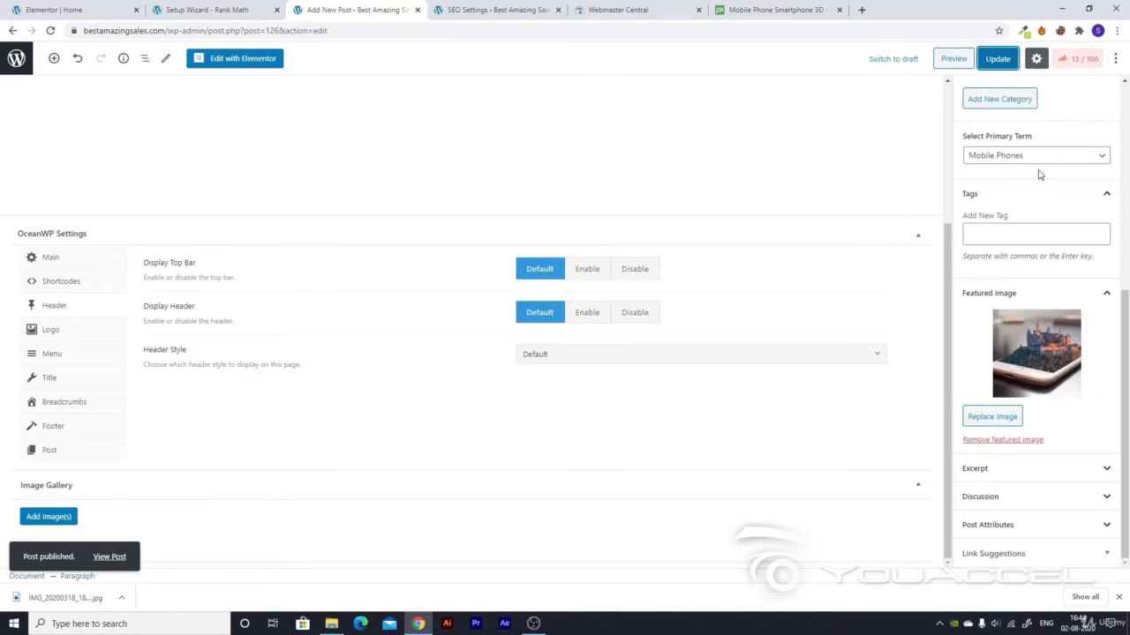
# - Open the post's Rank Math SEO settings and add "Mobile Phones" as the focus keyword
pyautogui.click(1078, 59)
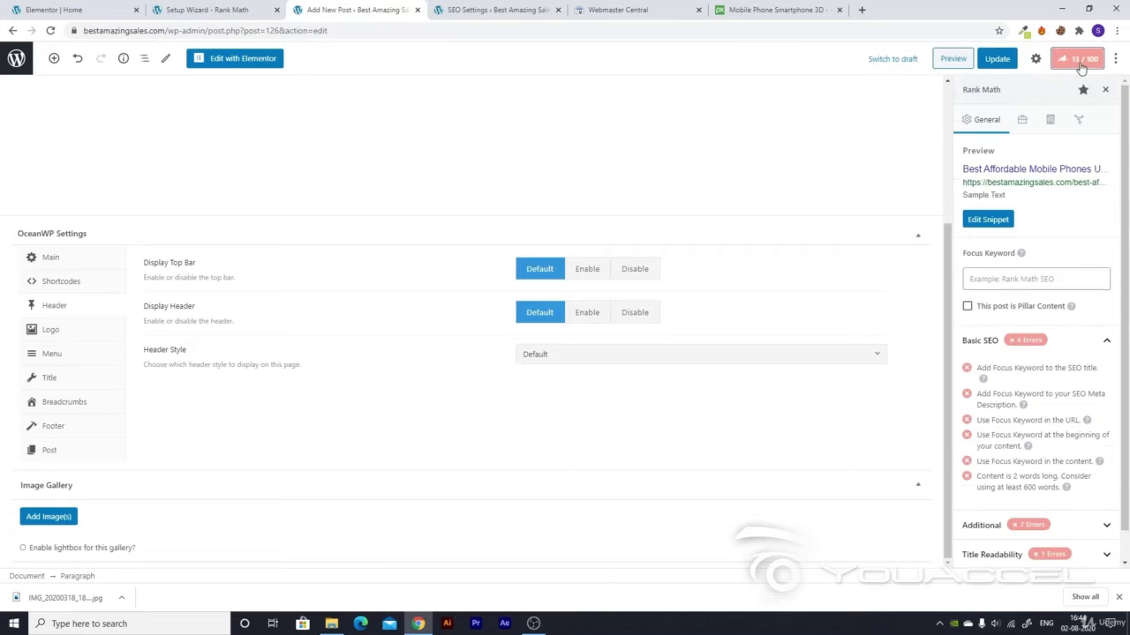
pyautogui.scroll(3, 553, 309)
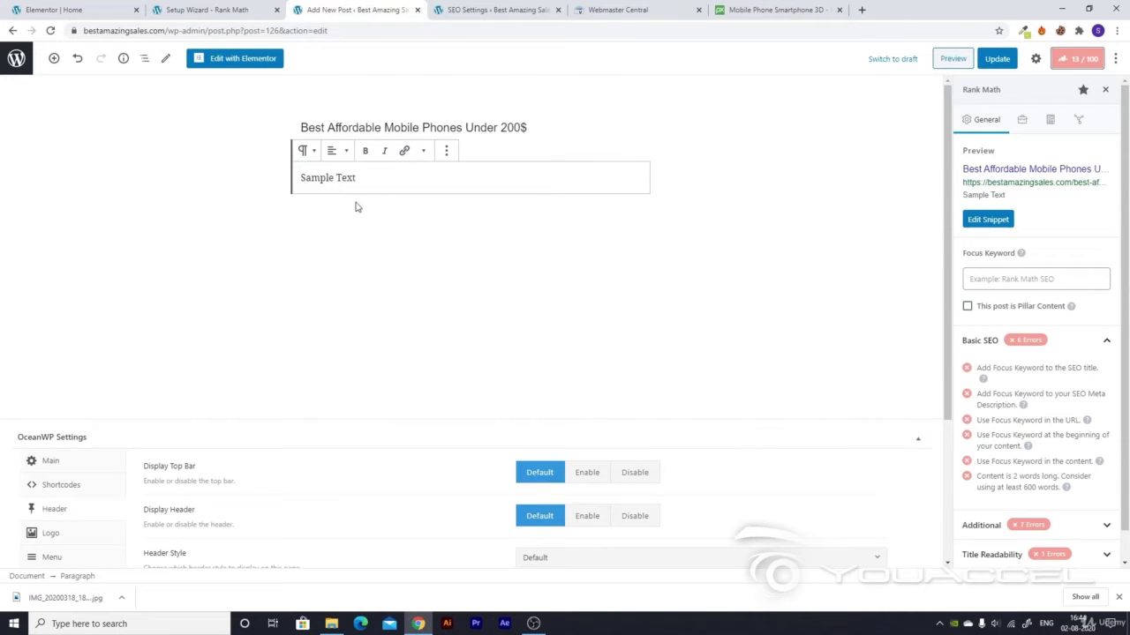
pyautogui.click(384, 169)
pyautogui.click(367, 179)
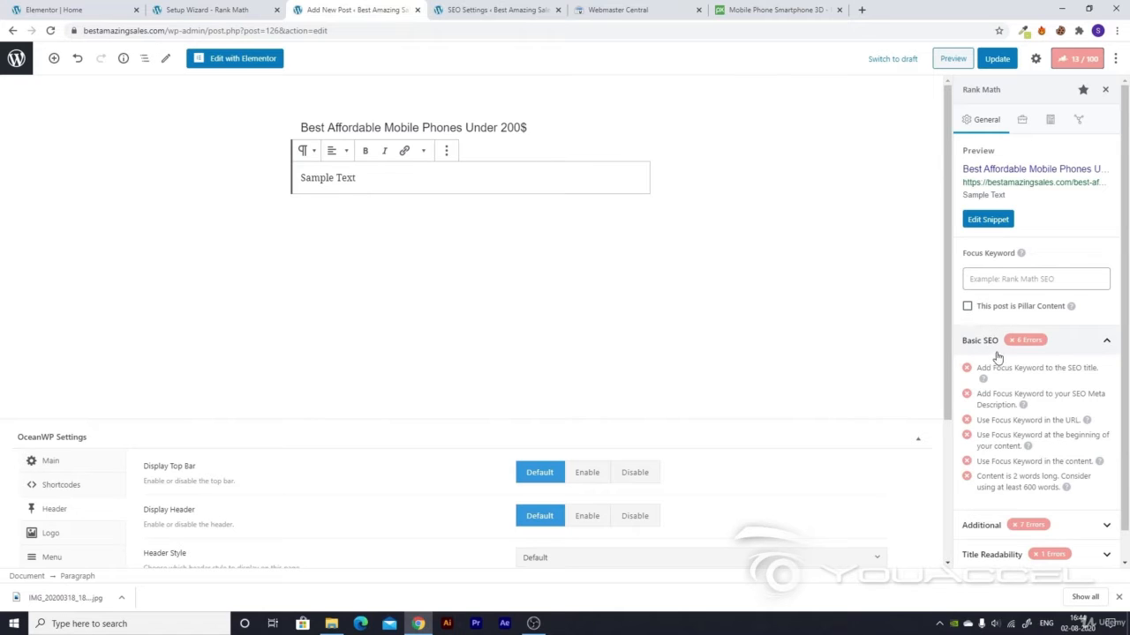
pyautogui.scroll(-1, 997, 370)
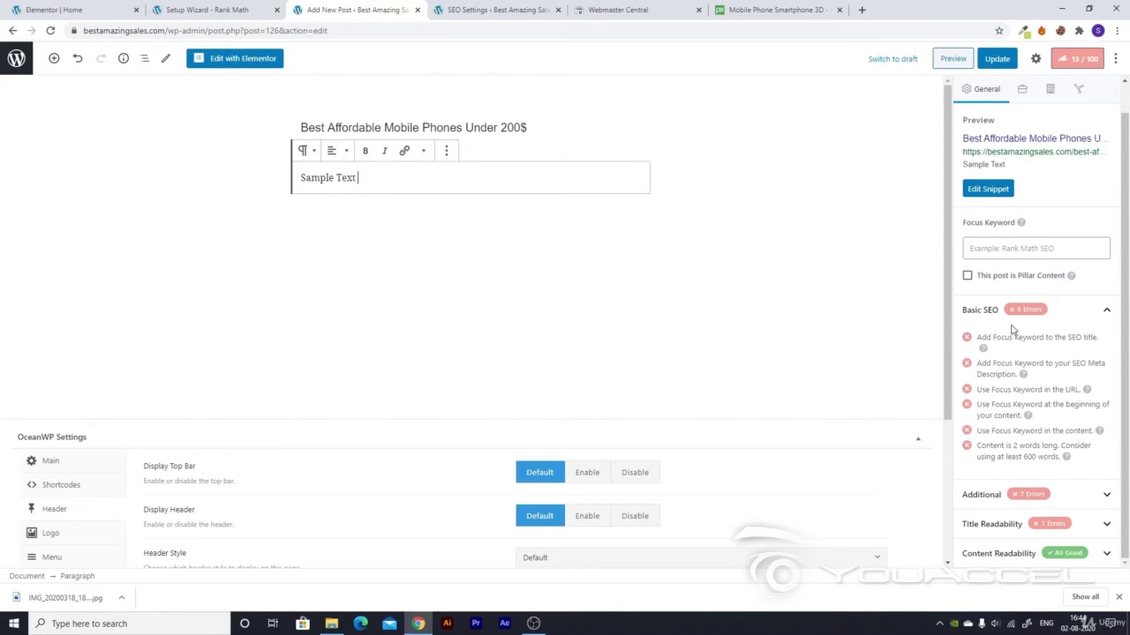
pyautogui.click(982, 250)
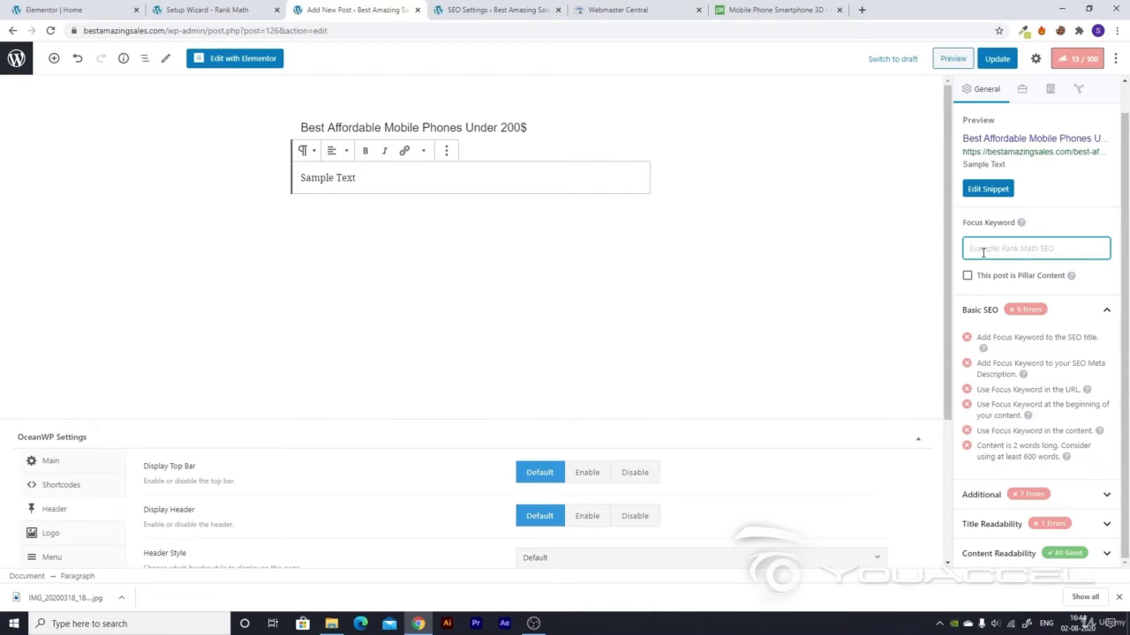
pyautogui.press('alt')
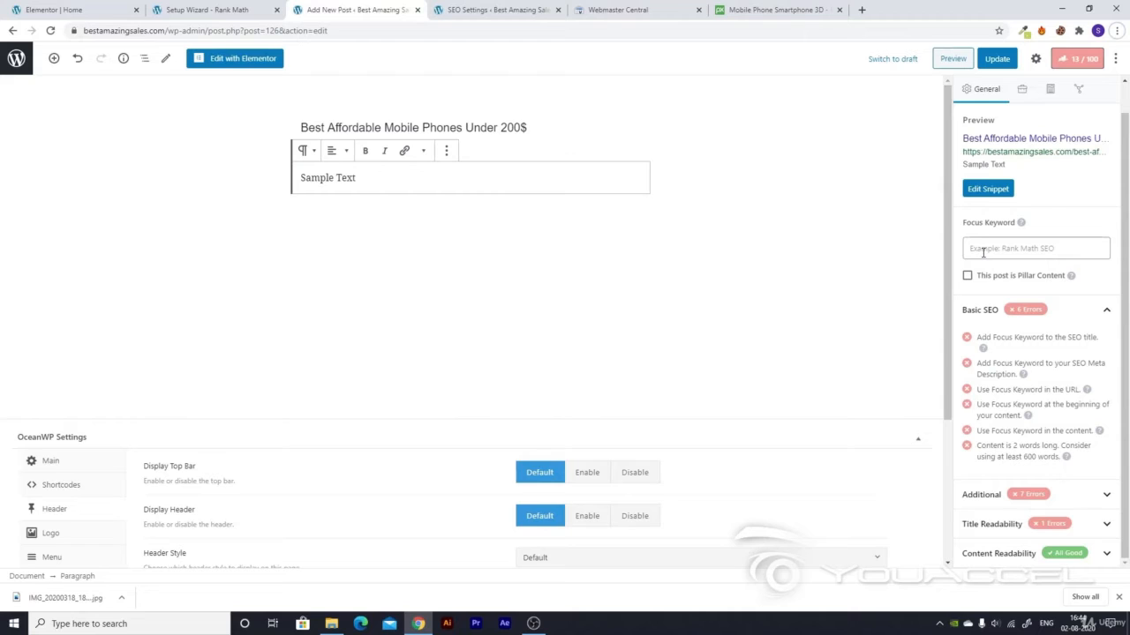
pyautogui.click(982, 250)
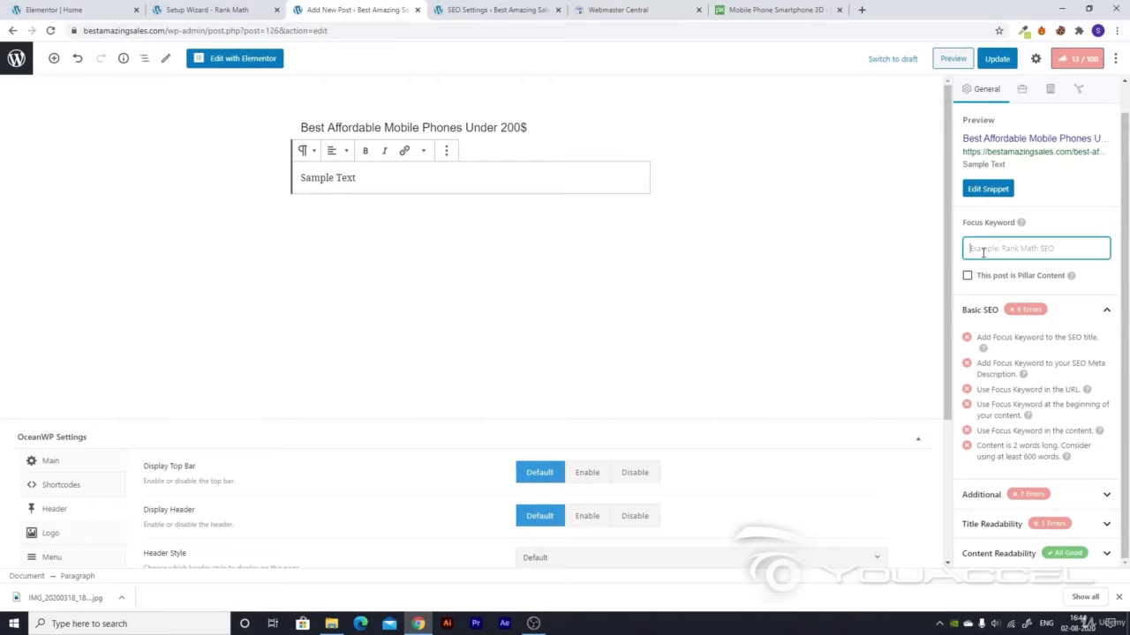
pyautogui.write('Mobile Phones')
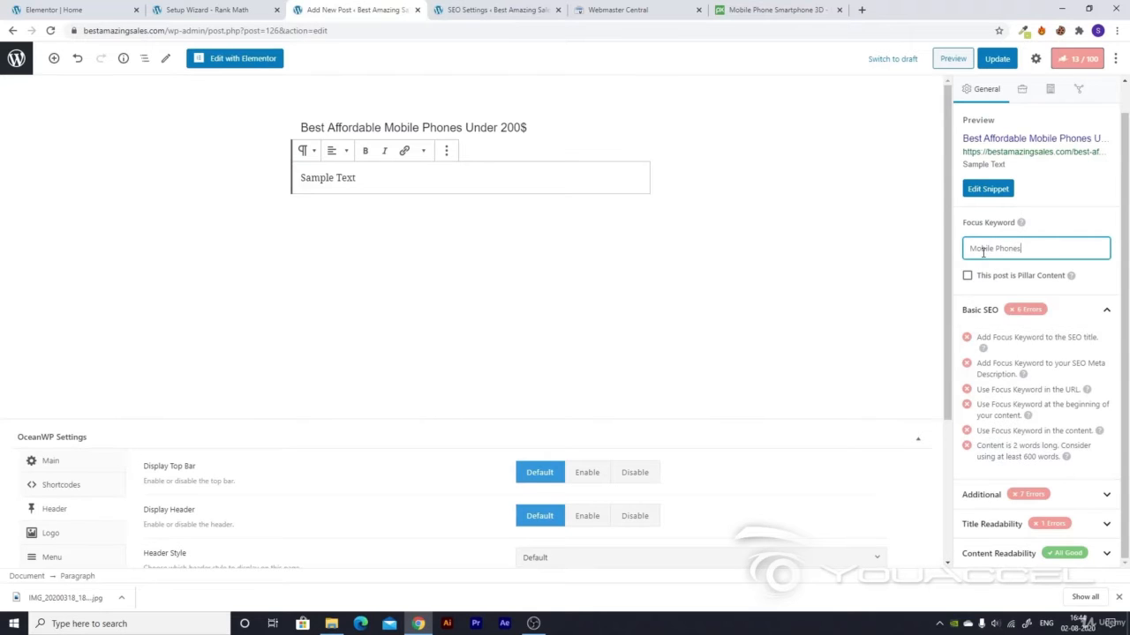
pyautogui.press('Return')
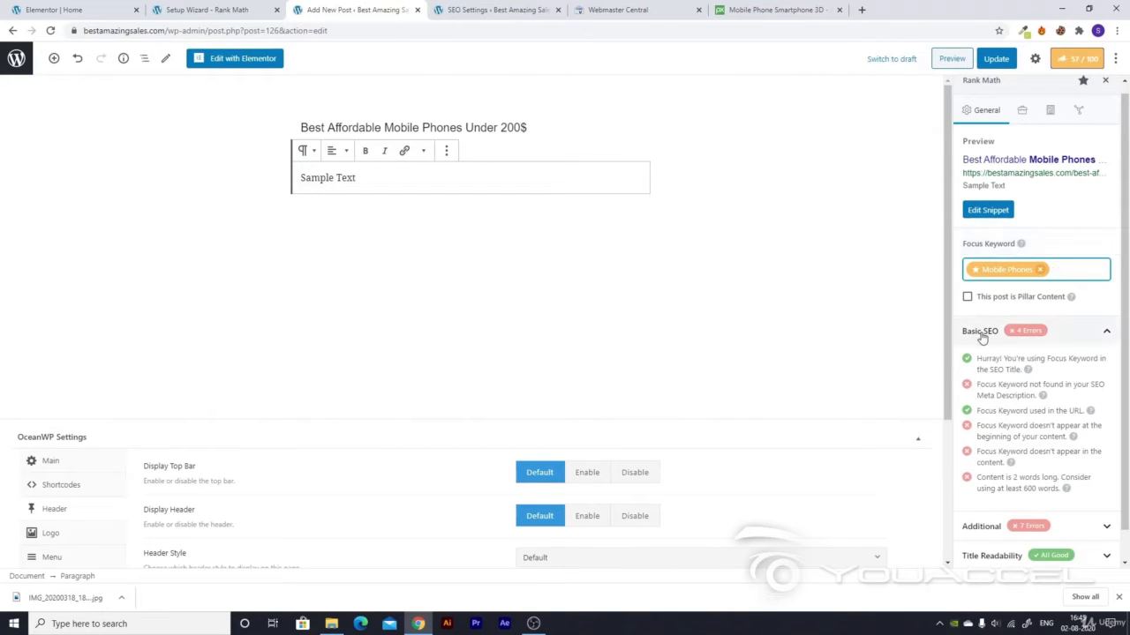
# - Expand the Additional SEO checks and compare the Basic SEO and Additional recommendations with the post's sample text
pyautogui.scroll(-1, 997, 357)
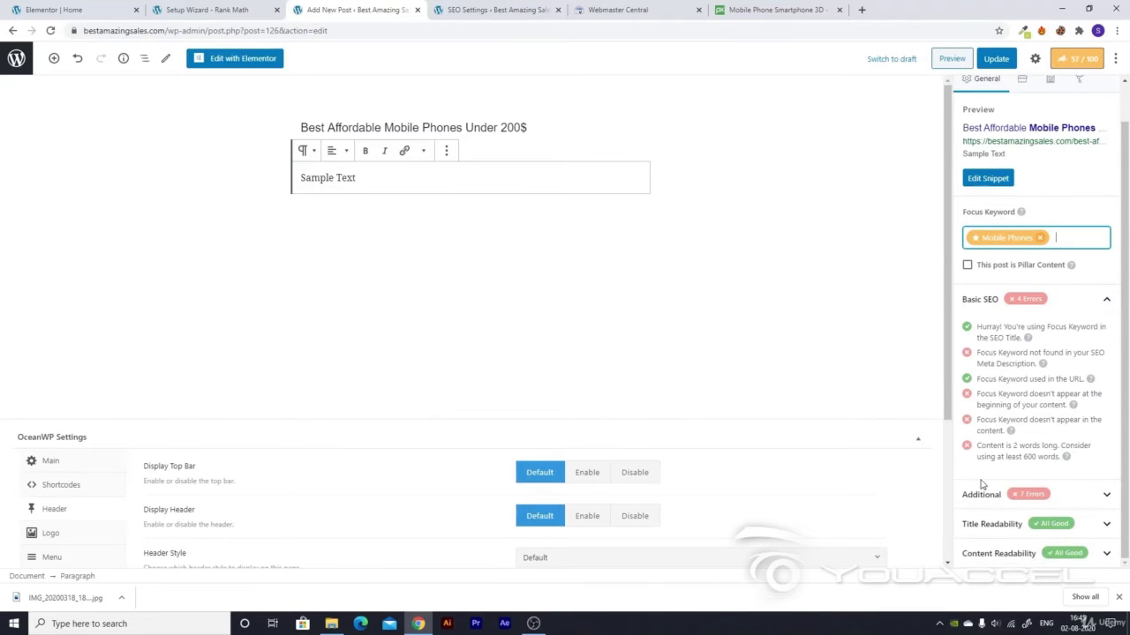
pyautogui.click(981, 491)
pyautogui.scroll(-2, 982, 490)
pyautogui.scroll(-1, 980, 491)
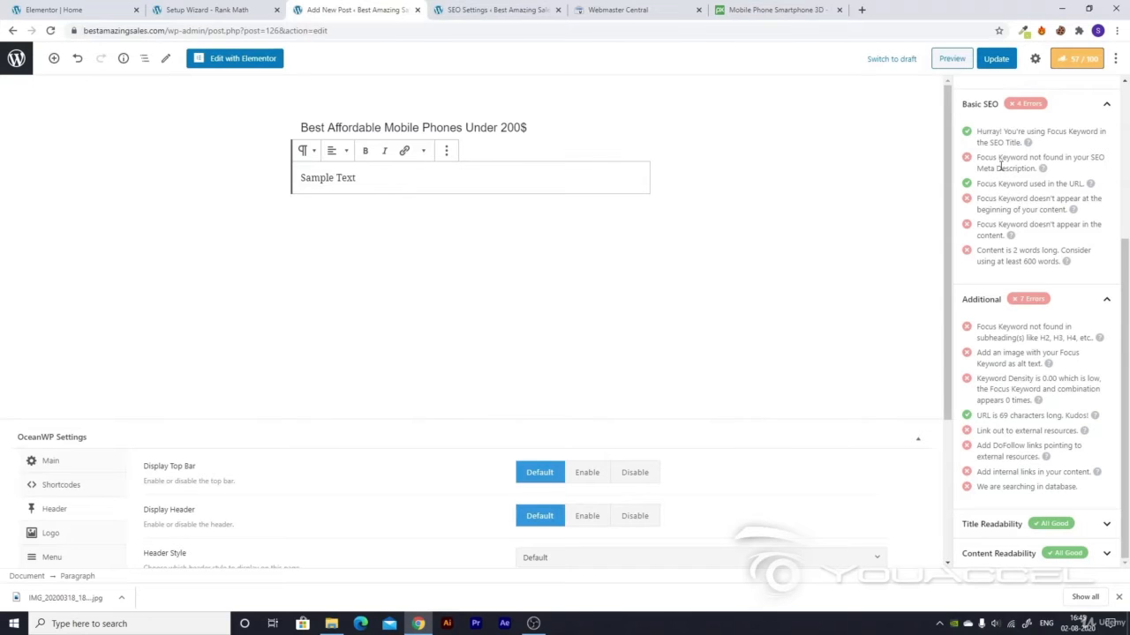
pyautogui.moveTo(985, 159); pyautogui.dragTo(1031, 167)
pyautogui.click(1031, 167)
pyautogui.moveTo(360, 177); pyautogui.dragTo(295, 181)
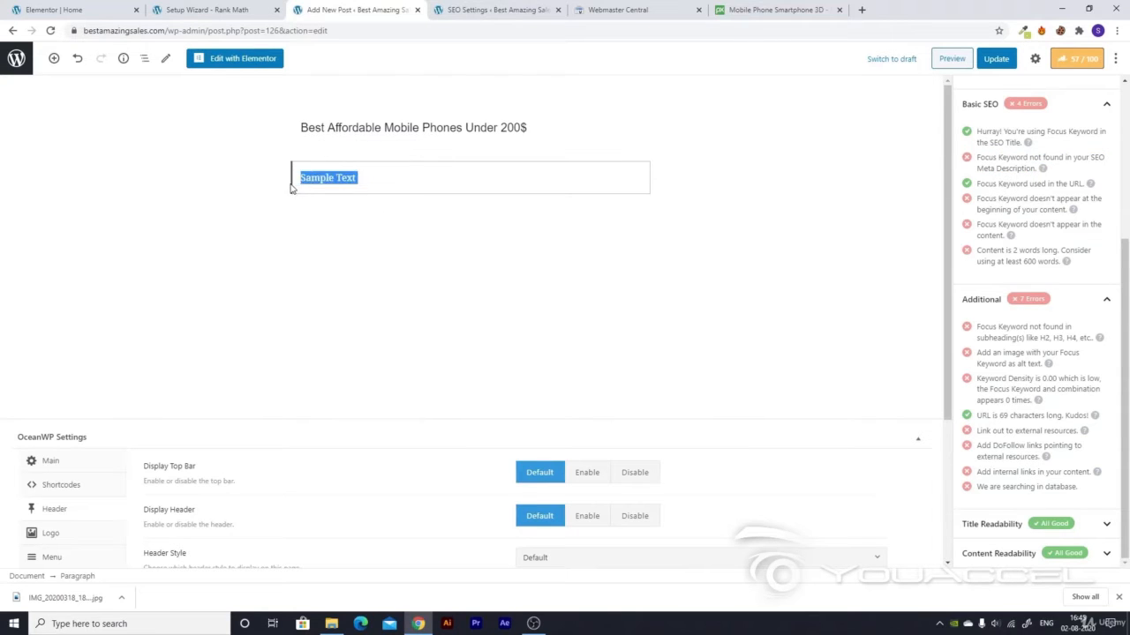
pyautogui.click(297, 180)
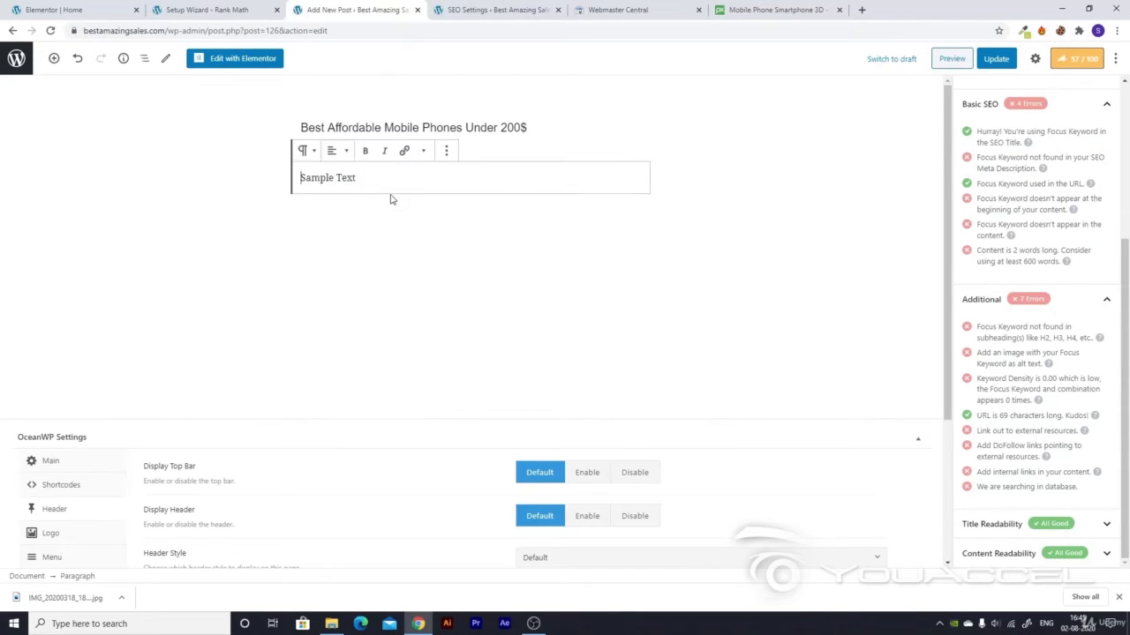
# - Review the Rank Math checks on content length and on using the focus keyword in H2, H3 and H4 subheadings
pyautogui.click(368, 176)
pyautogui.moveTo(978, 250); pyautogui.dragTo(1059, 262)
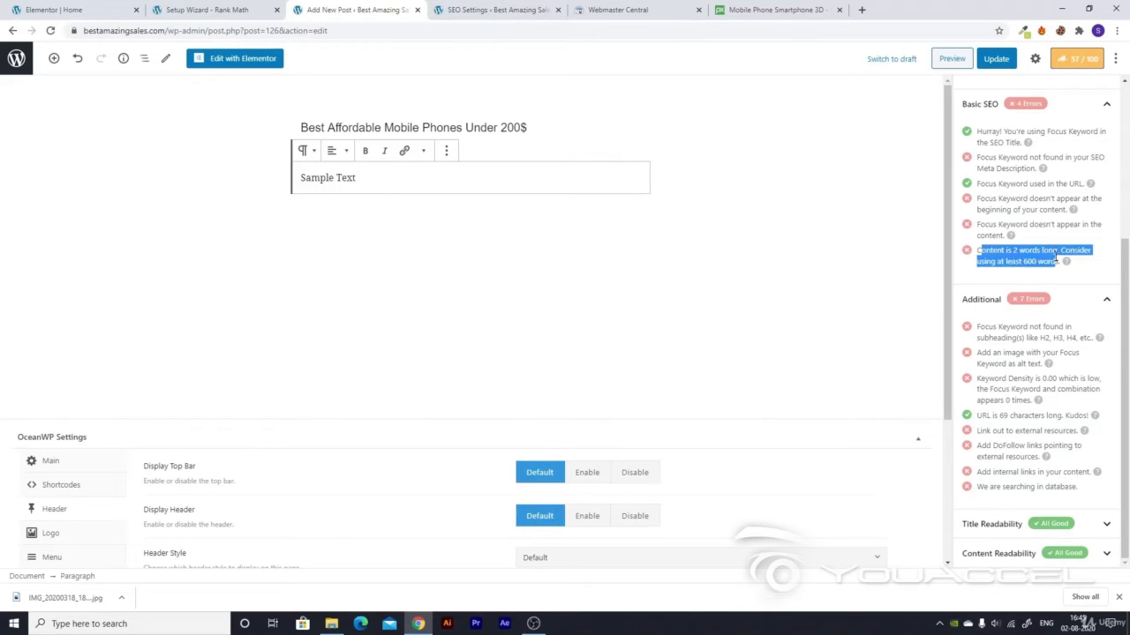
pyautogui.click(1057, 262)
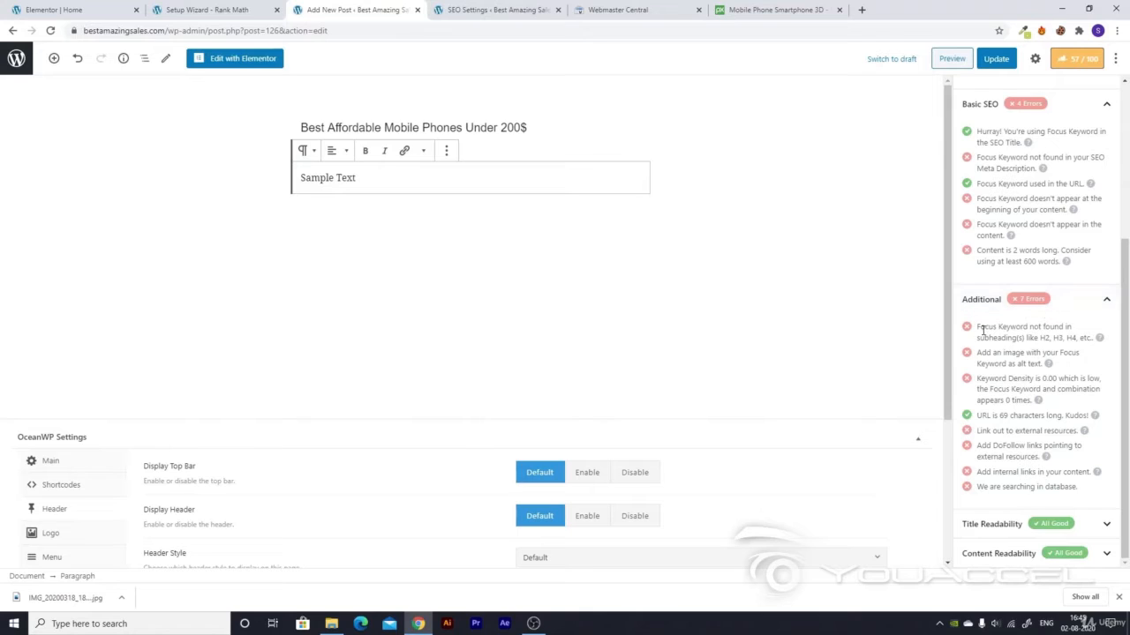
pyautogui.moveTo(978, 328); pyautogui.dragTo(1085, 338)
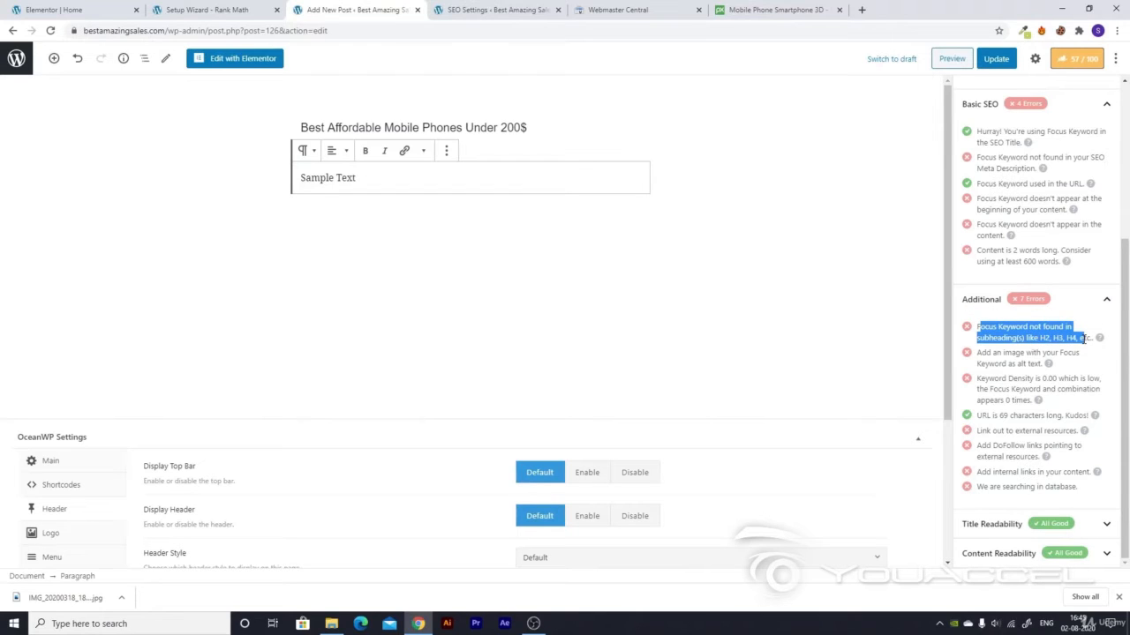
pyautogui.click(1058, 340)
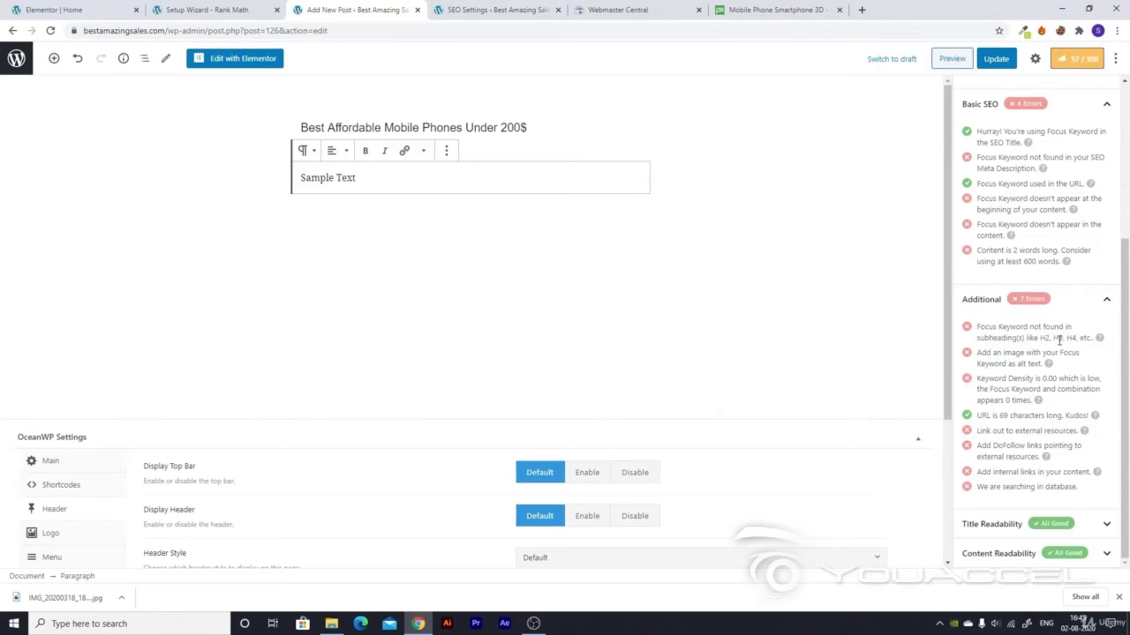
pyautogui.moveTo(1042, 338); pyautogui.dragTo(1079, 339)
pyautogui.click(528, 249)
# - Switch to the Home page open in Elementor and examine the main headline in its hero section
pyautogui.click(92, 12)
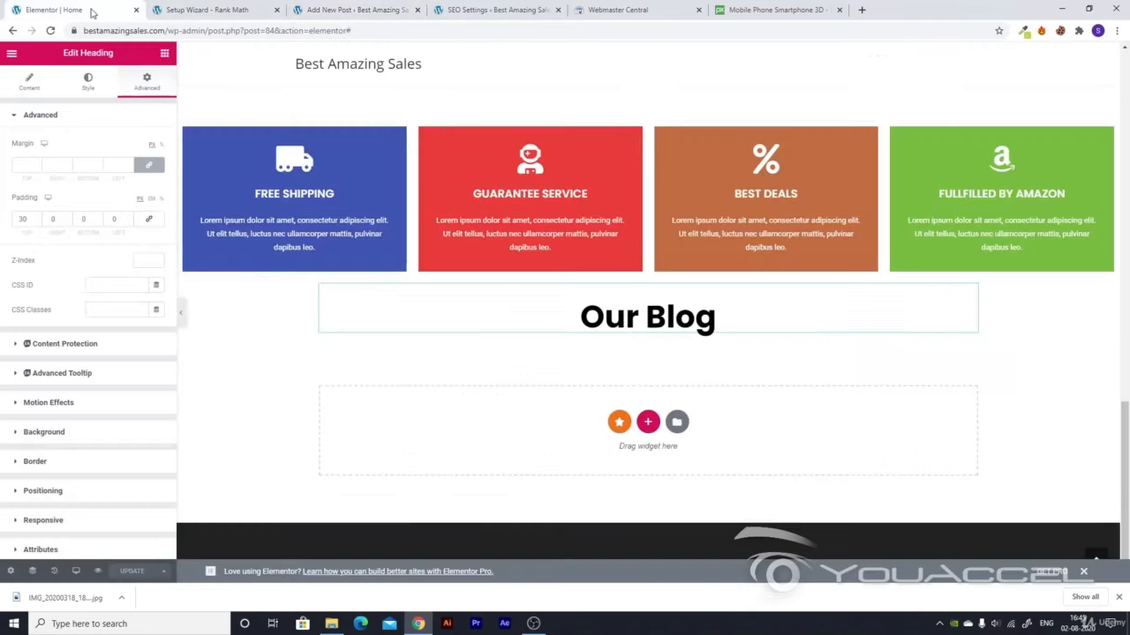
pyautogui.scroll(10, 580, 270)
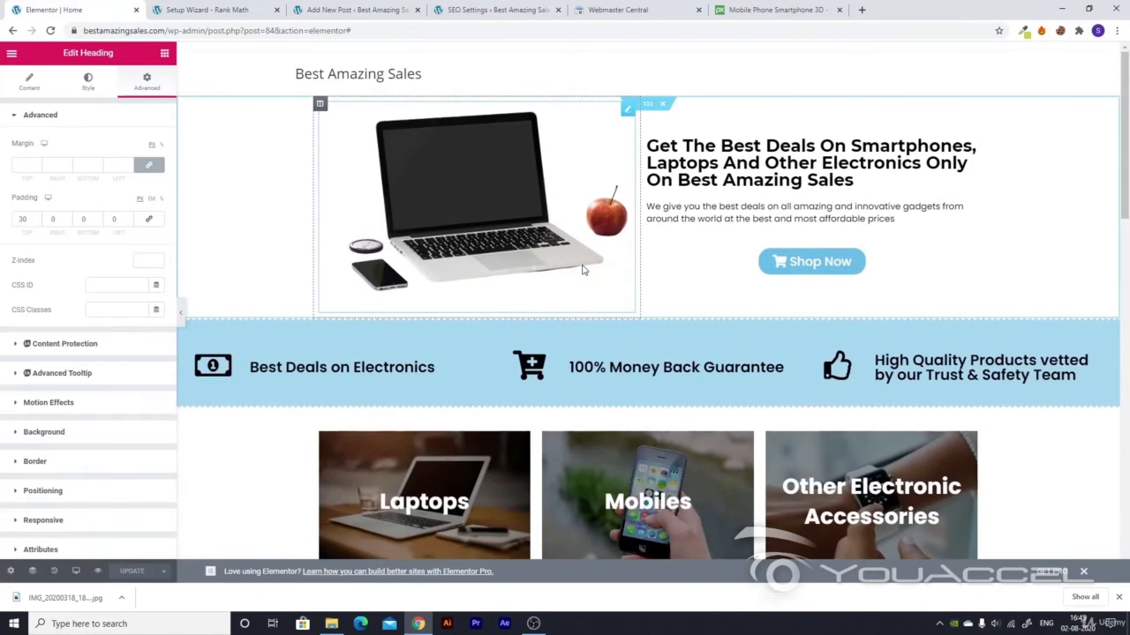
pyautogui.click(783, 148)
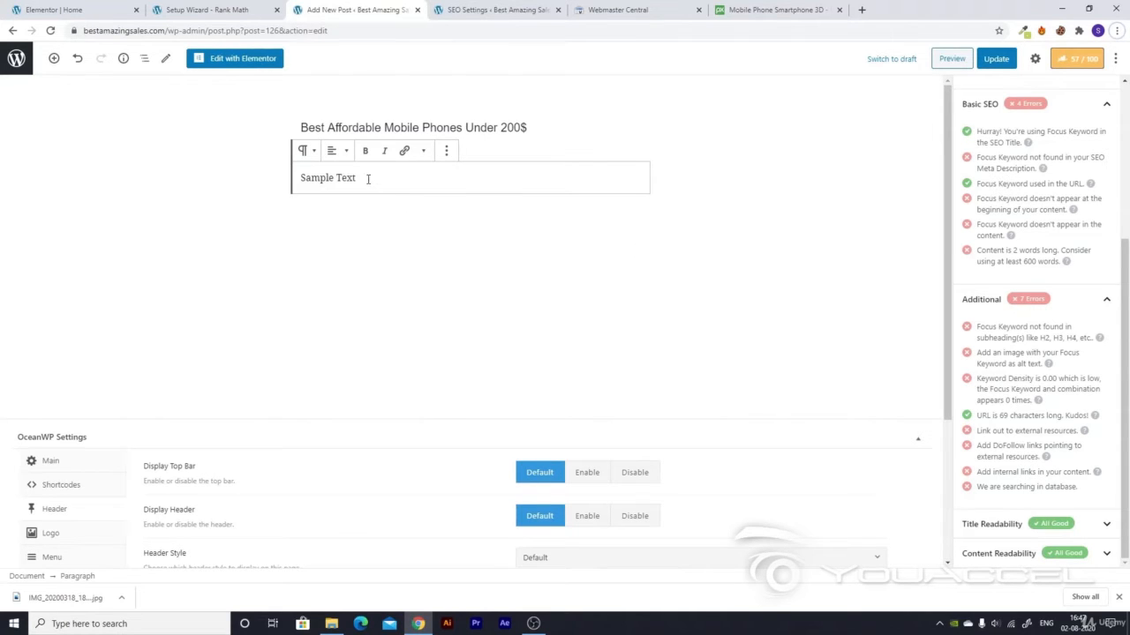
# - Return to the post editor and transform the "Sample Text" paragraph into a Heading 3
pyautogui.moveTo(366, 178); pyautogui.dragTo(300, 178)
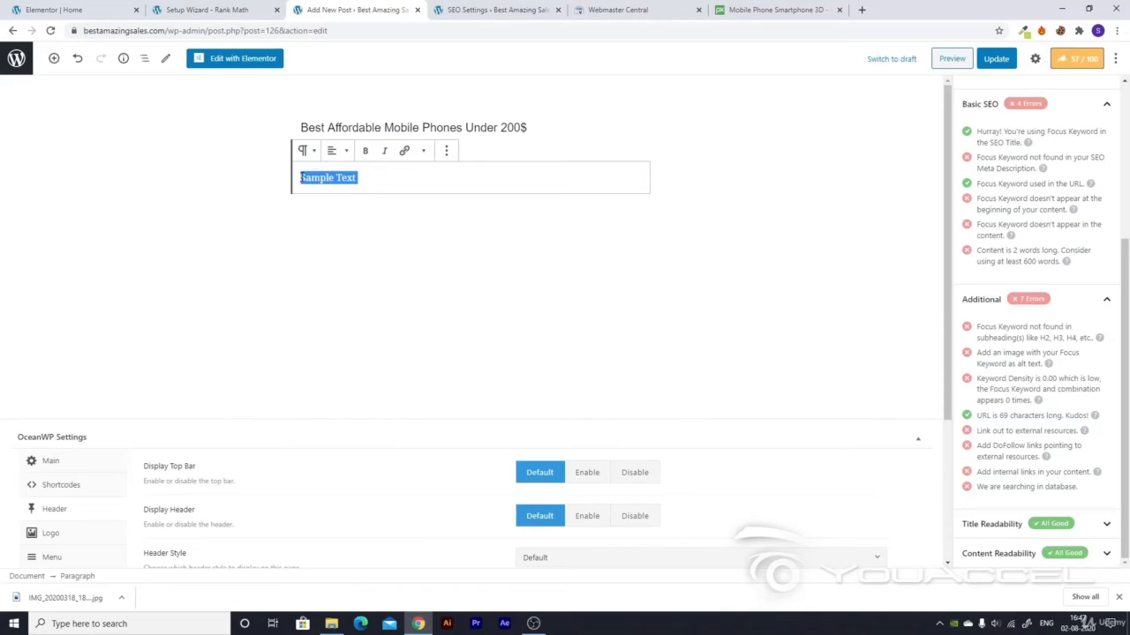
pyautogui.click(358, 179)
pyautogui.moveTo(397, 172); pyautogui.dragTo(301, 177)
pyautogui.click(306, 151)
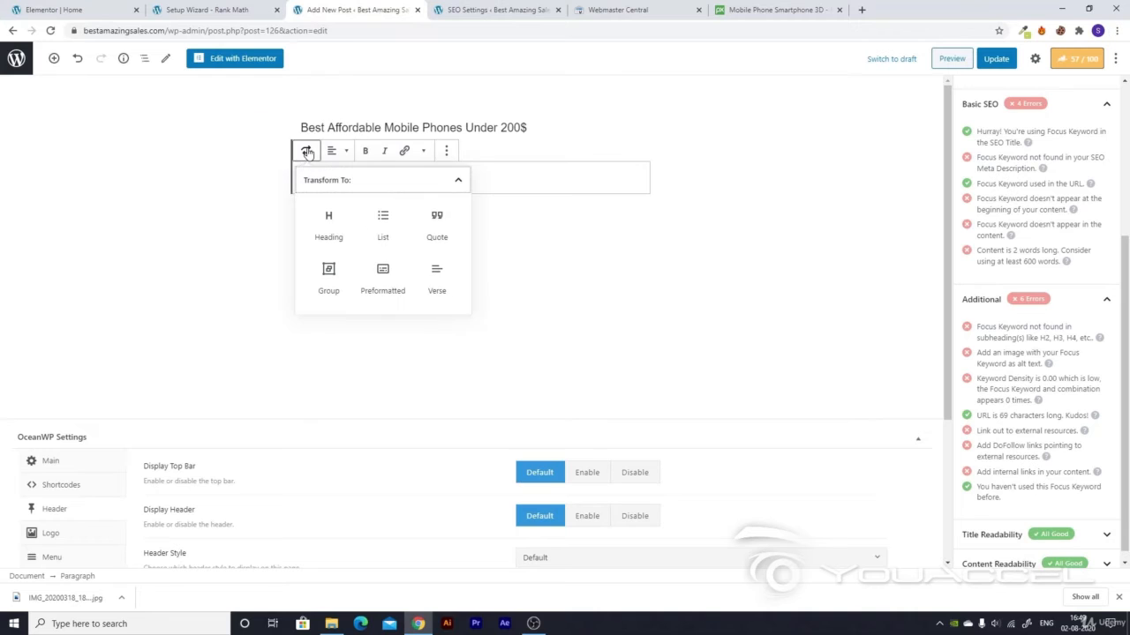
pyautogui.click(326, 222)
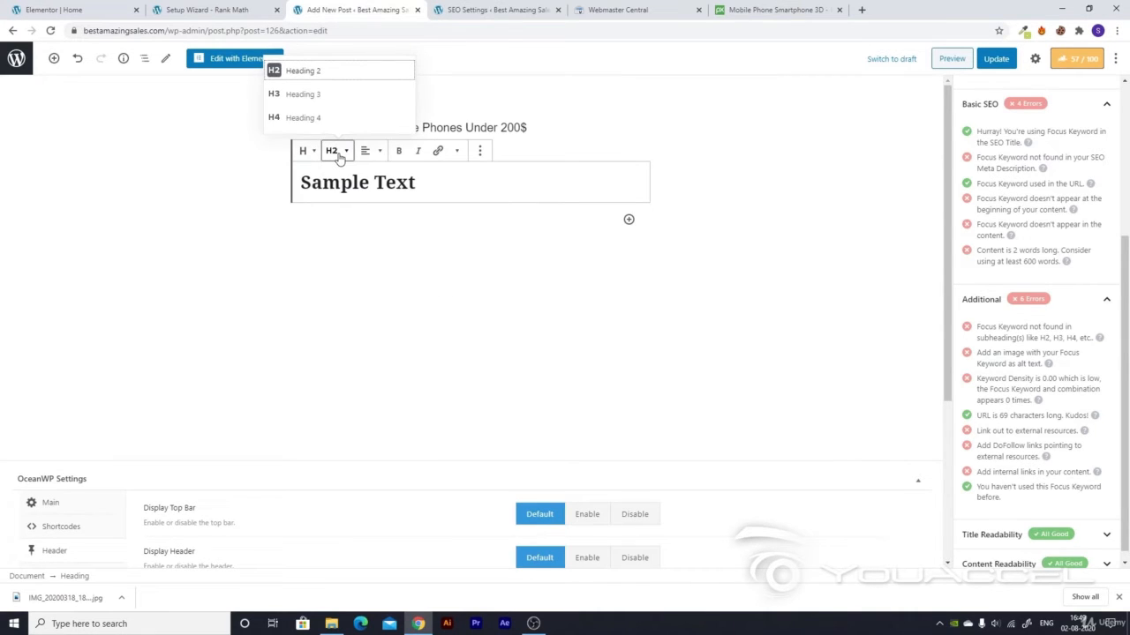
pyautogui.click(327, 93)
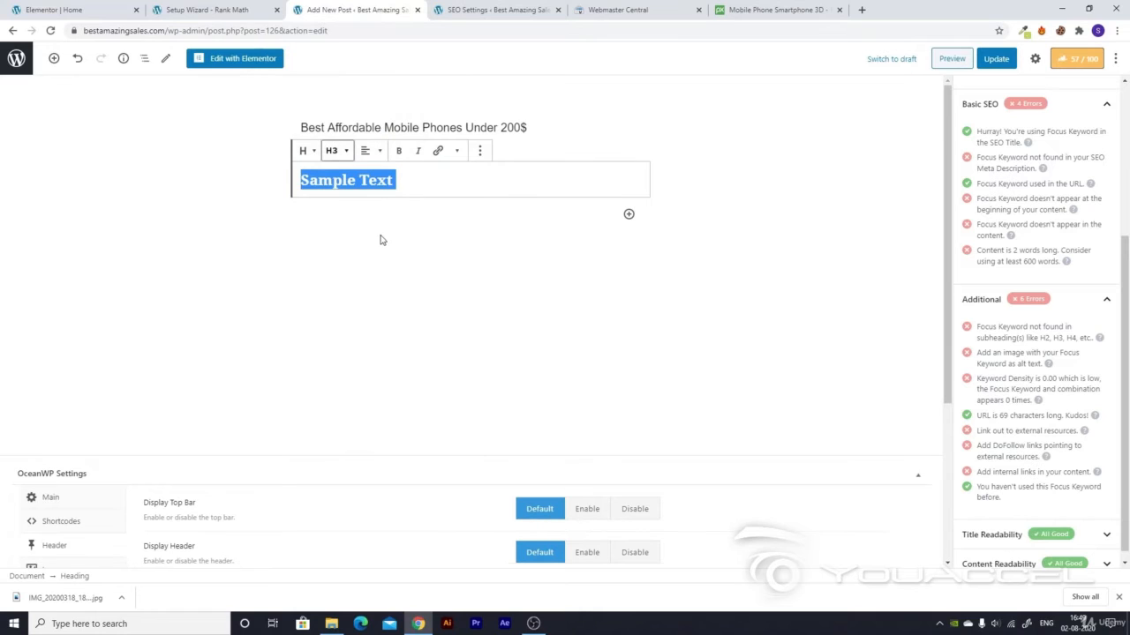
pyautogui.click(418, 176)
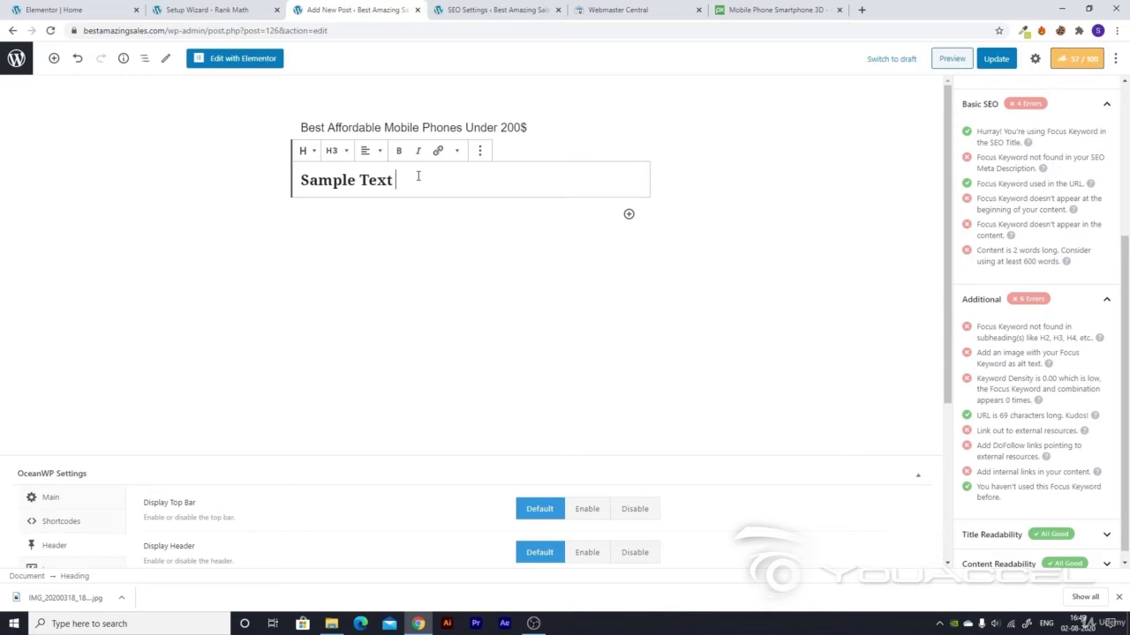
pyautogui.click(335, 151)
pyautogui.click(460, 188)
# - Review the Additional SEO checks on keyword density and URL length
pyautogui.moveTo(977, 377); pyautogui.dragTo(1038, 403)
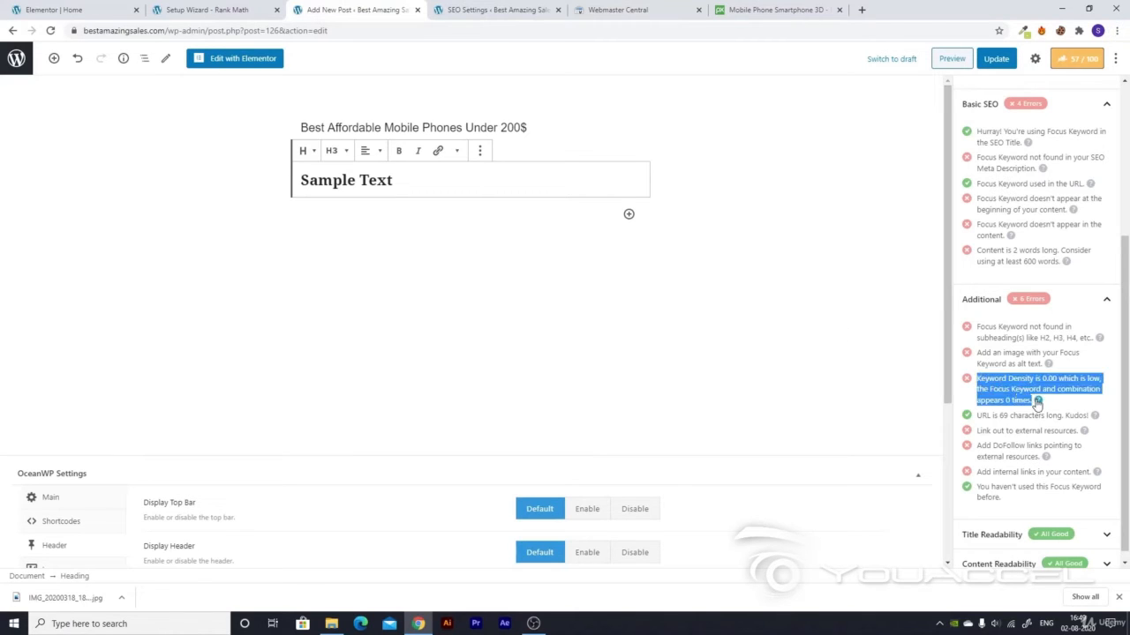
pyautogui.click(1006, 381)
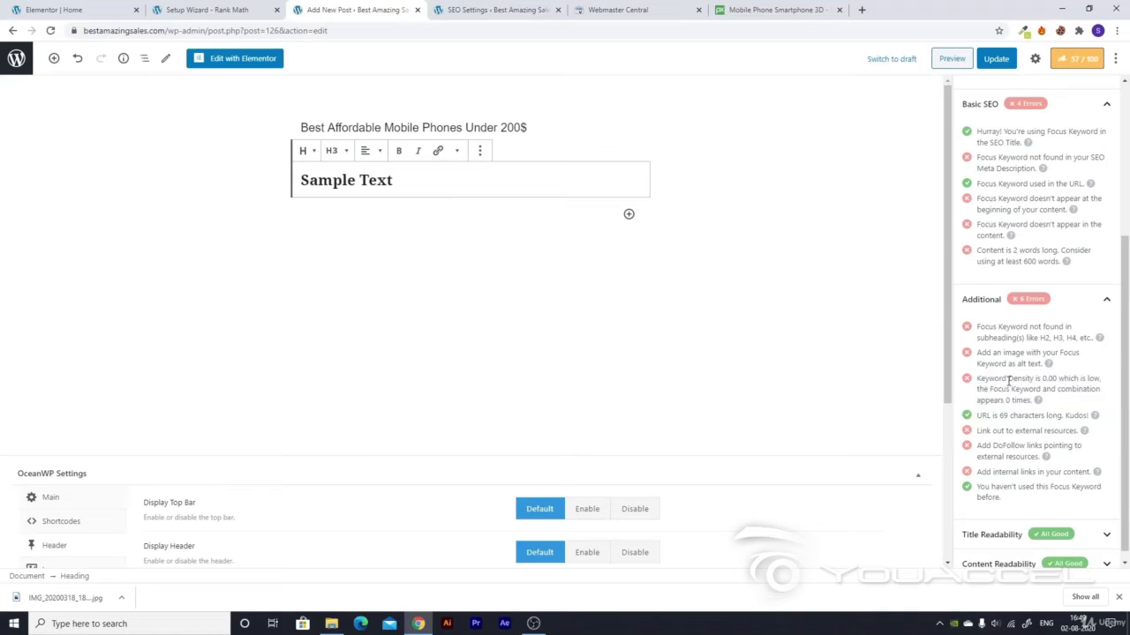
pyautogui.scroll(3, 981, 252)
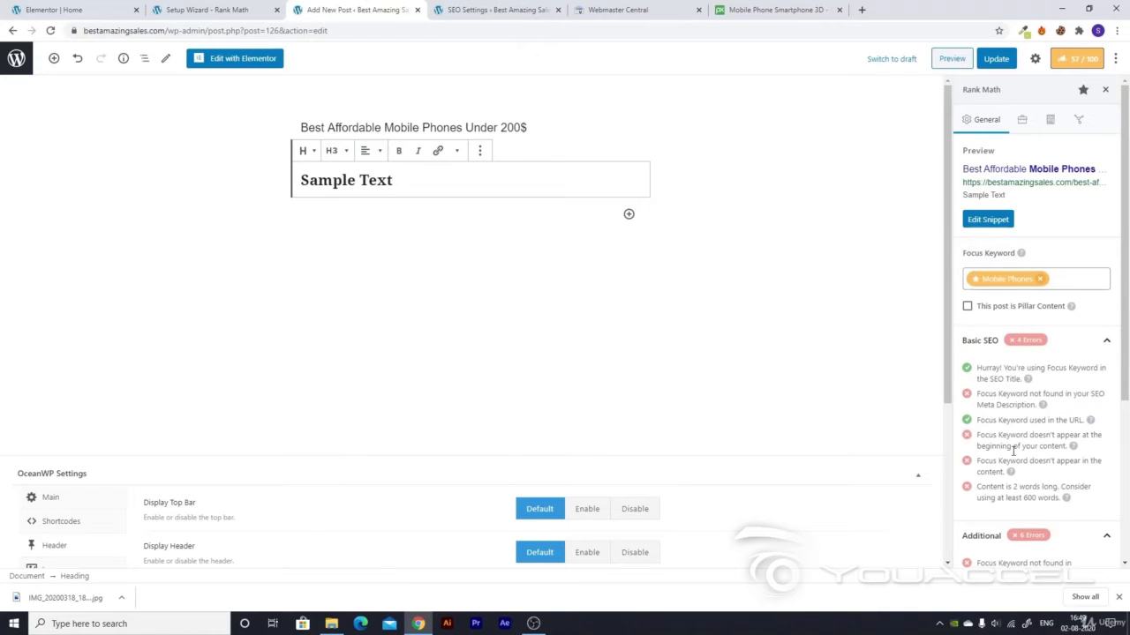
pyautogui.scroll(-5, 1017, 444)
pyautogui.scroll(-1, 1018, 444)
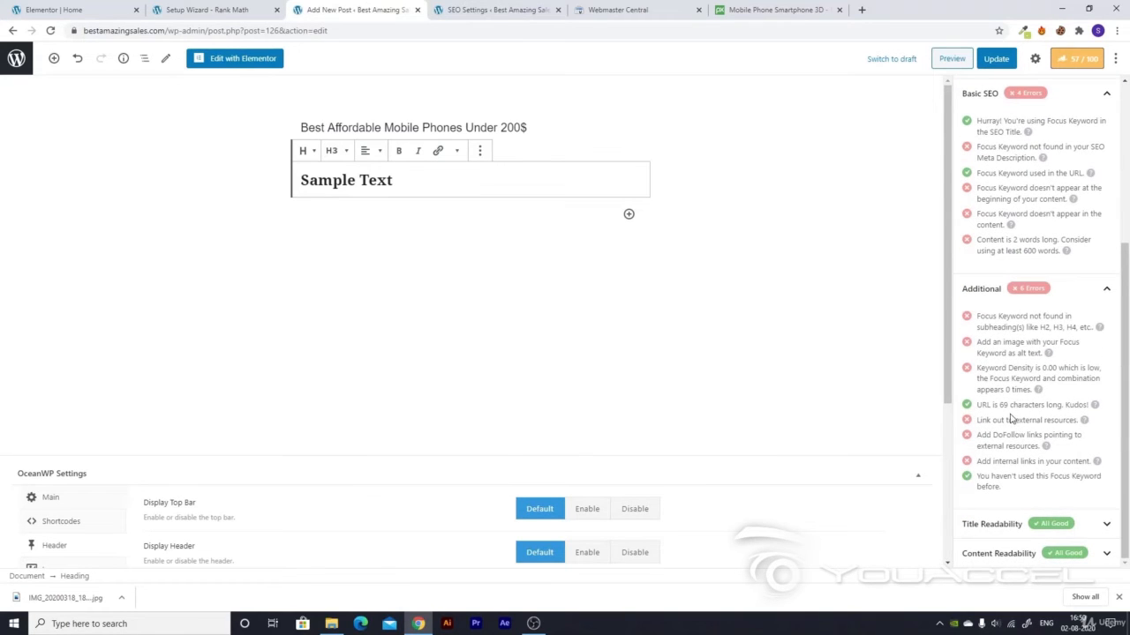
pyautogui.moveTo(998, 405); pyautogui.dragTo(1059, 405)
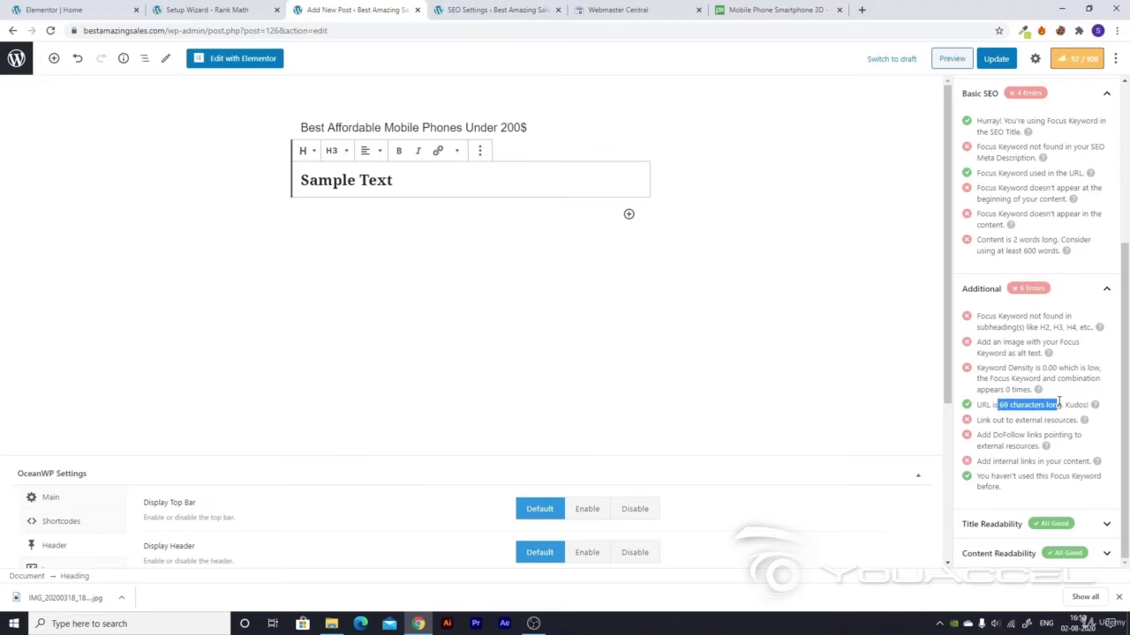
pyautogui.click(1059, 405)
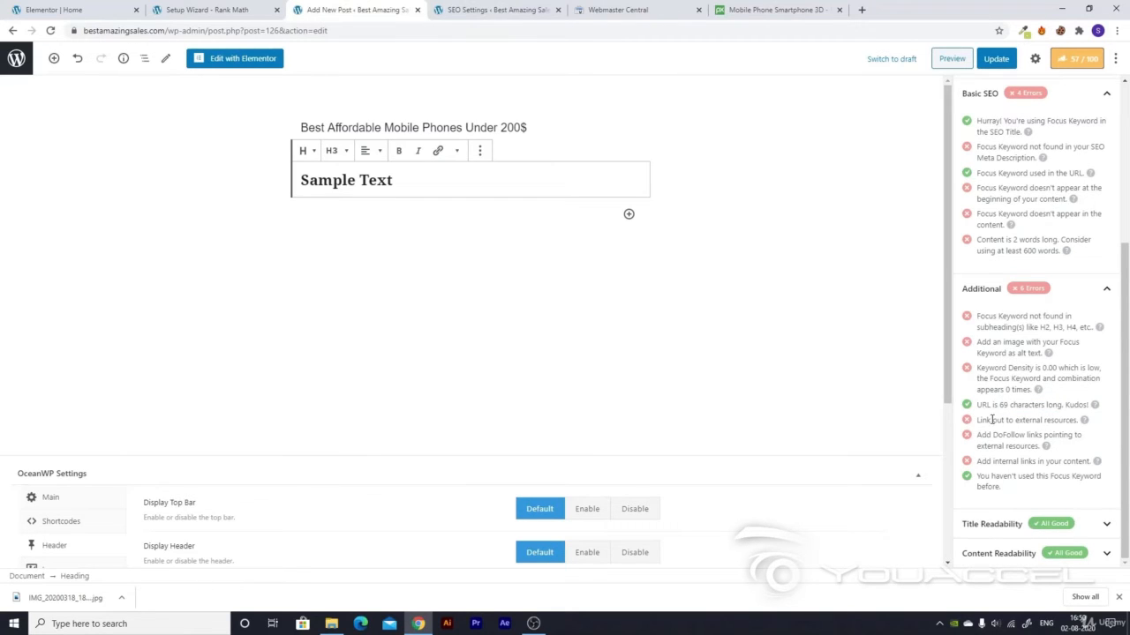
# - Read the Additional SEO checks on linking out to external resources and adding DoFollow links, including the help note on external links
pyautogui.moveTo(992, 420); pyautogui.dragTo(1081, 423)
pyautogui.click(1081, 425)
pyautogui.moveTo(1080, 425)
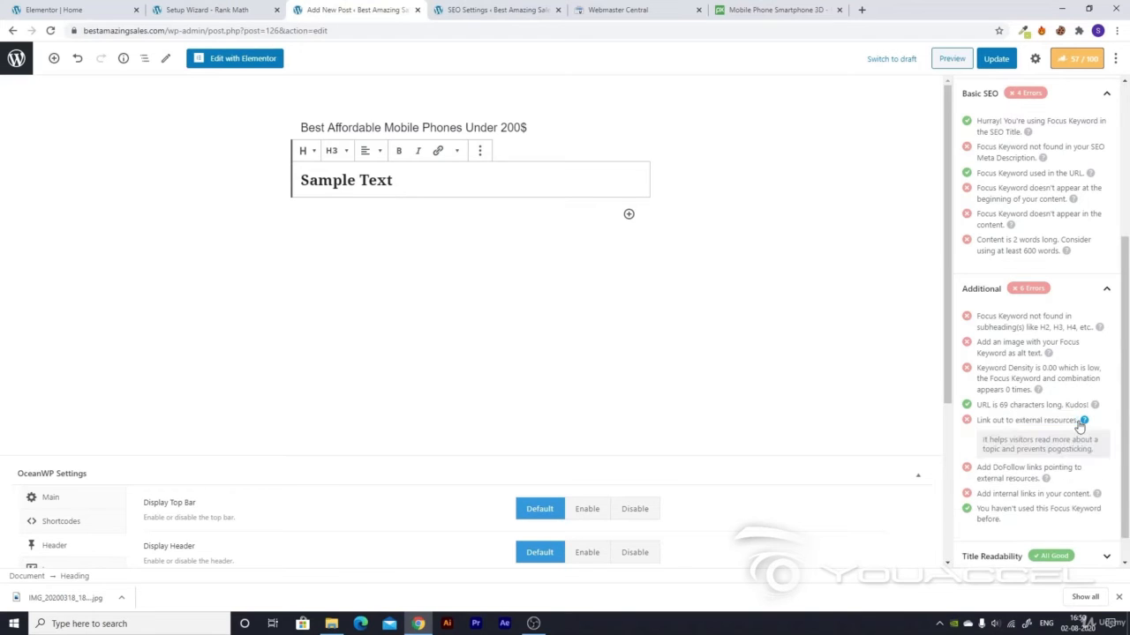
pyautogui.moveTo(979, 420); pyautogui.dragTo(1048, 421)
pyautogui.click(962, 425)
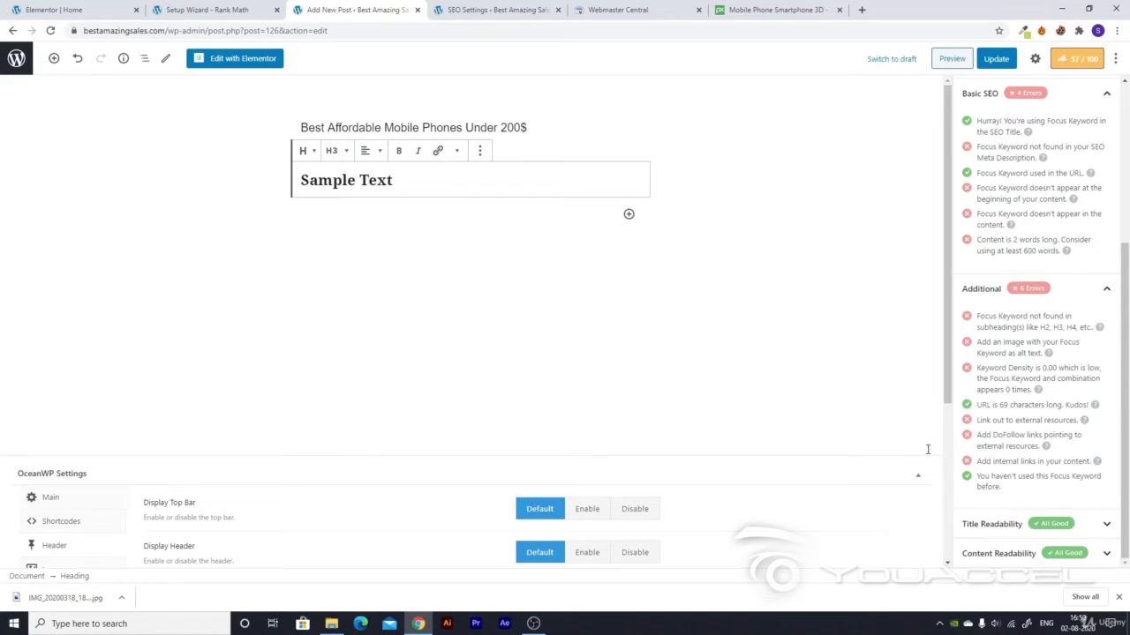
pyautogui.moveTo(980, 431); pyautogui.dragTo(1036, 446)
pyautogui.click(1032, 444)
pyautogui.moveTo(977, 434); pyautogui.dragTo(1037, 446)
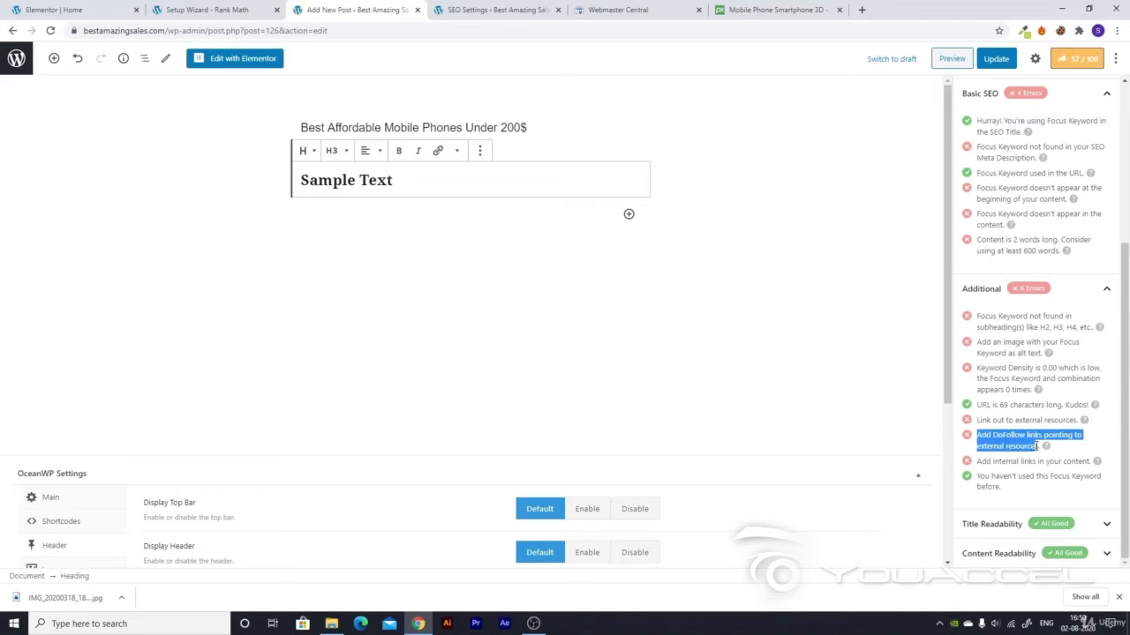
pyautogui.click(1024, 442)
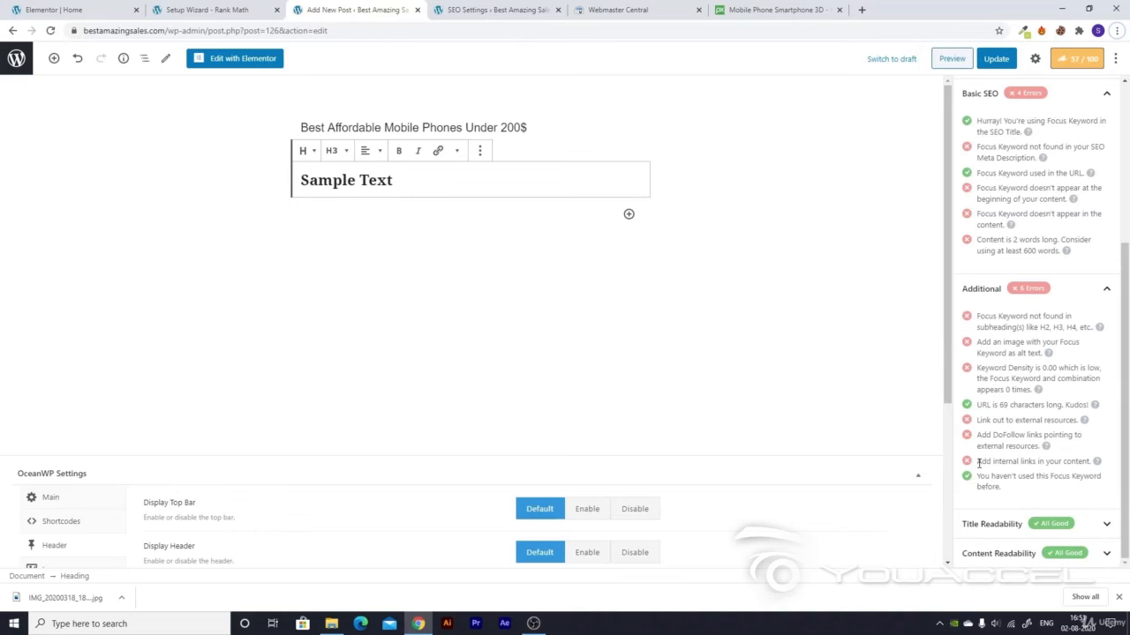
# - Examine the Additional SEO checks on internal links and on previous use of the focus keyword
pyautogui.moveTo(978, 462); pyautogui.dragTo(1085, 462)
pyautogui.click(1085, 461)
pyautogui.tripleClick(1066, 461)
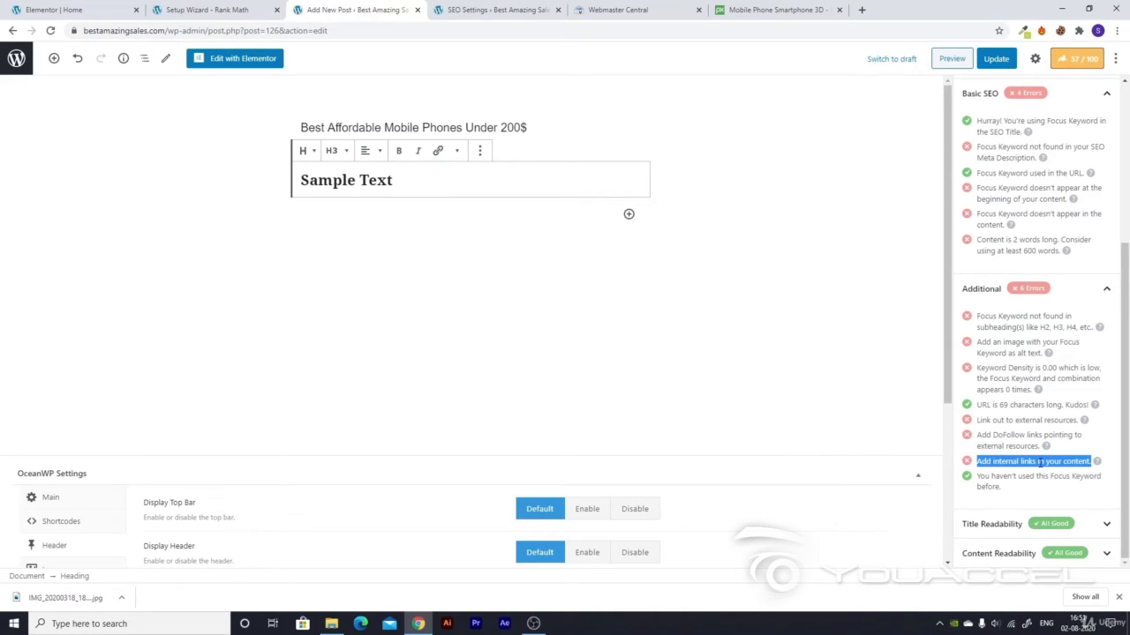
pyautogui.click(1040, 462)
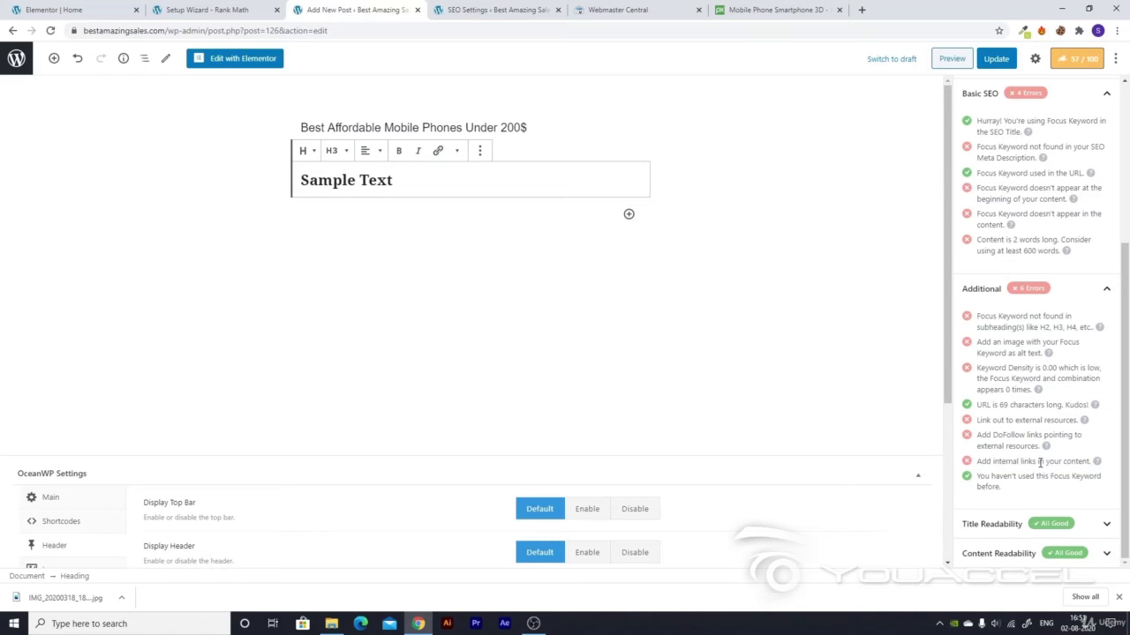
pyautogui.moveTo(1001, 491); pyautogui.dragTo(982, 474)
pyautogui.click(982, 475)
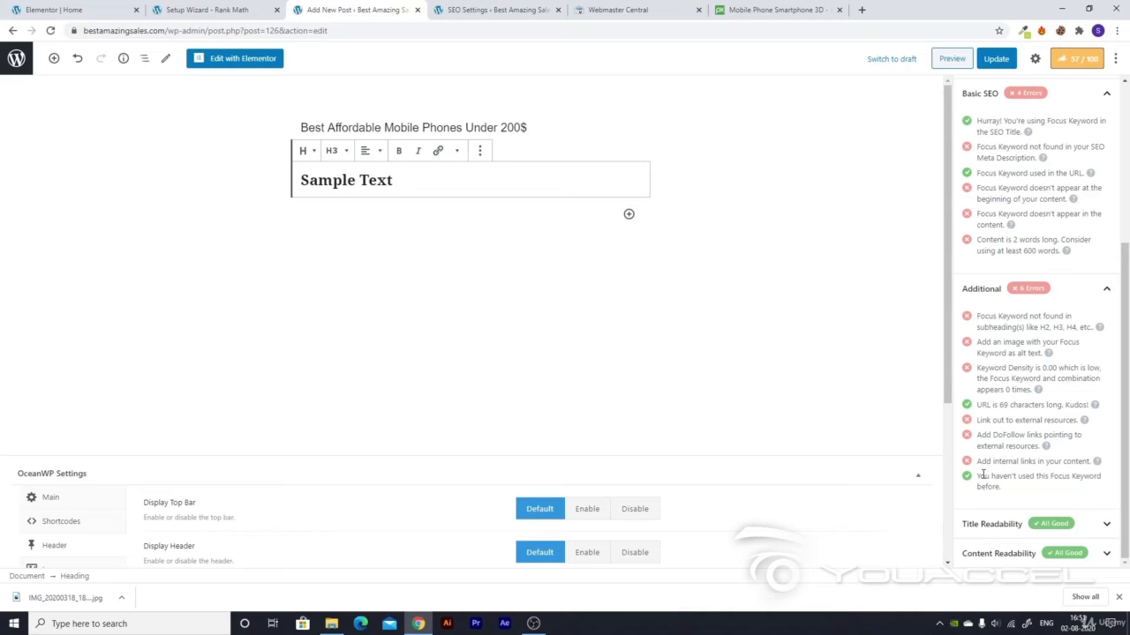
# - Expand the Title Readability and Content Readability checks and read their items
pyautogui.click(993, 525)
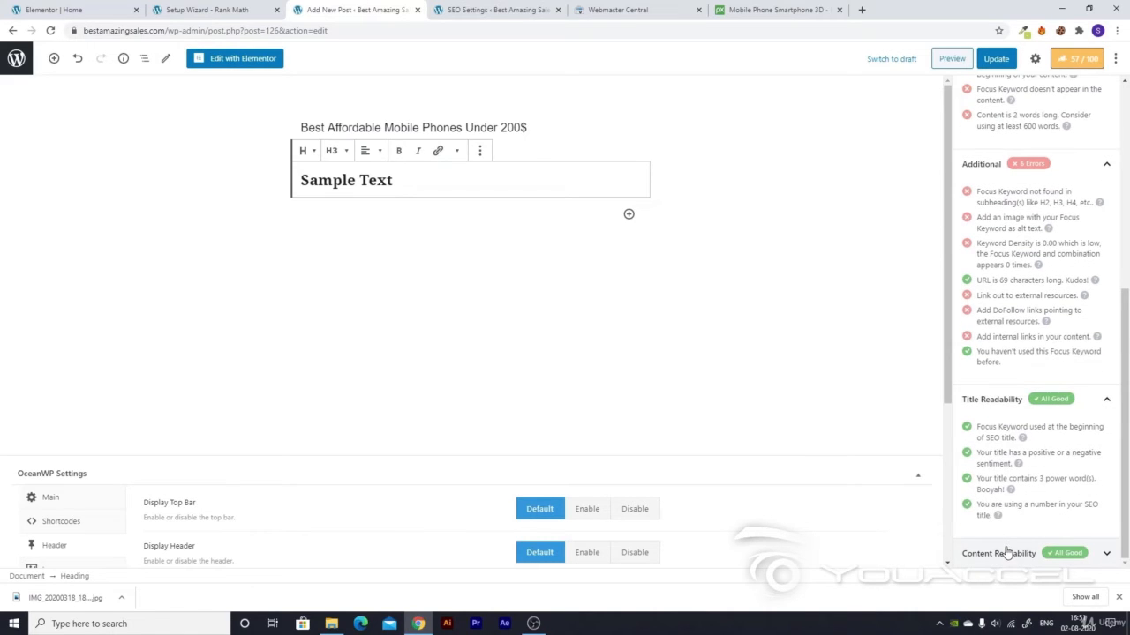
pyautogui.click(1006, 552)
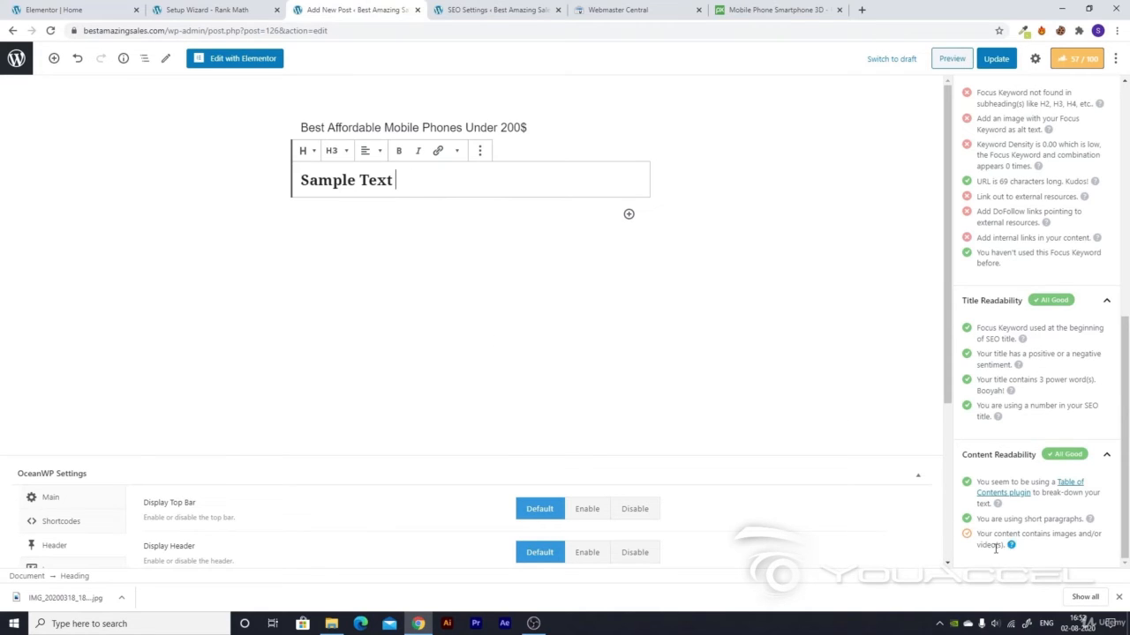
# - Add an Image block below the "Sample Text" heading with the media library photo of a hand holding a smartphone
pyautogui.click(455, 240)
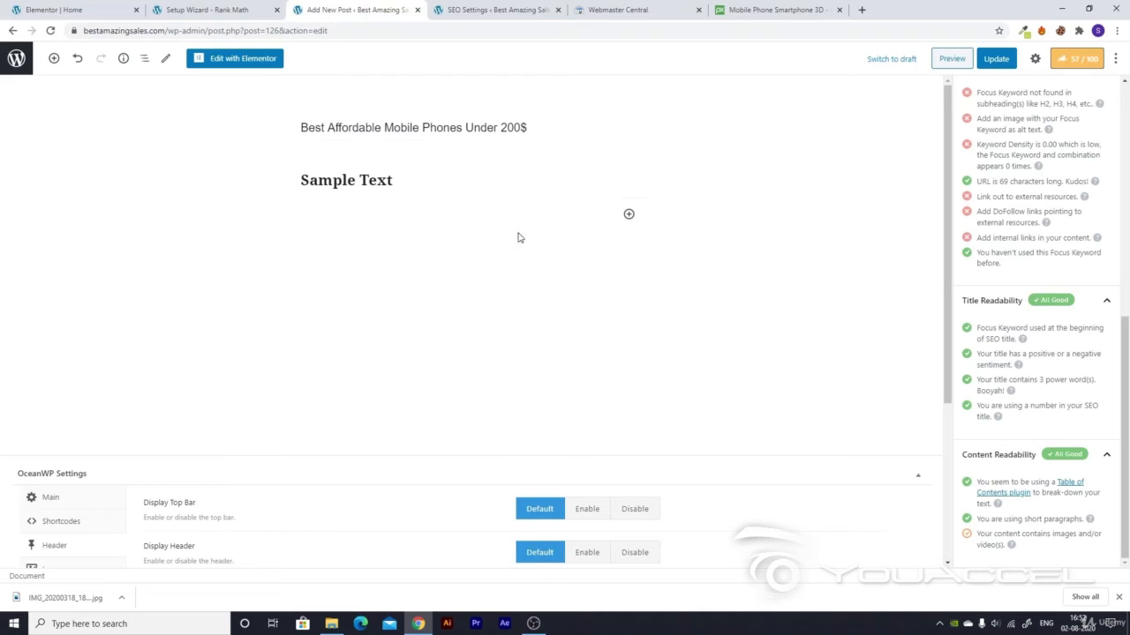
pyautogui.click(629, 215)
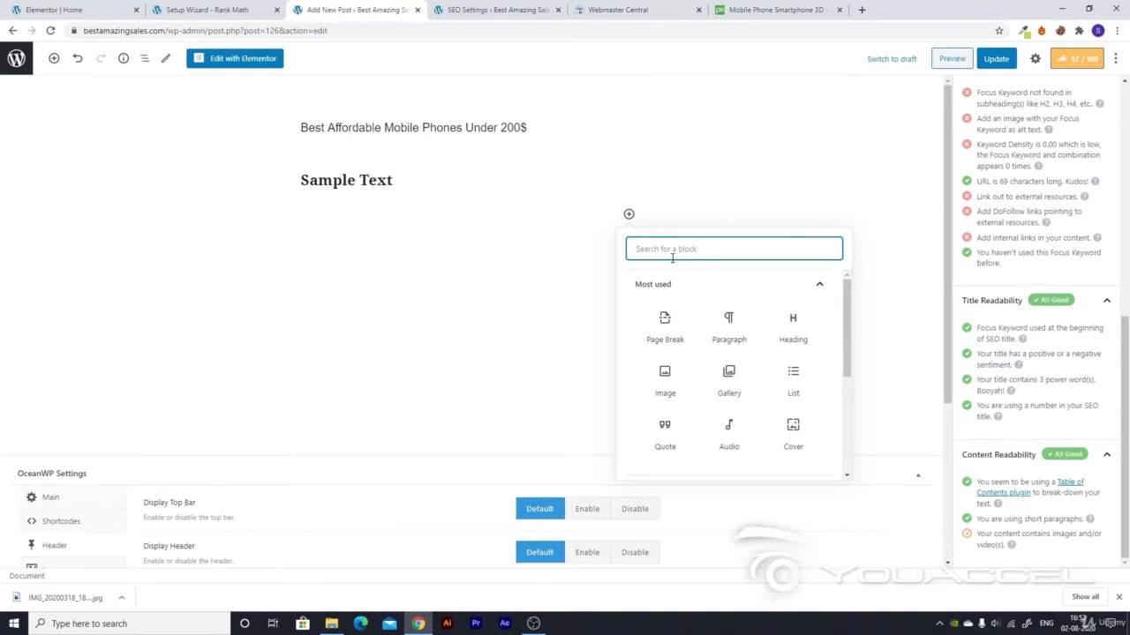
pyautogui.write('image')
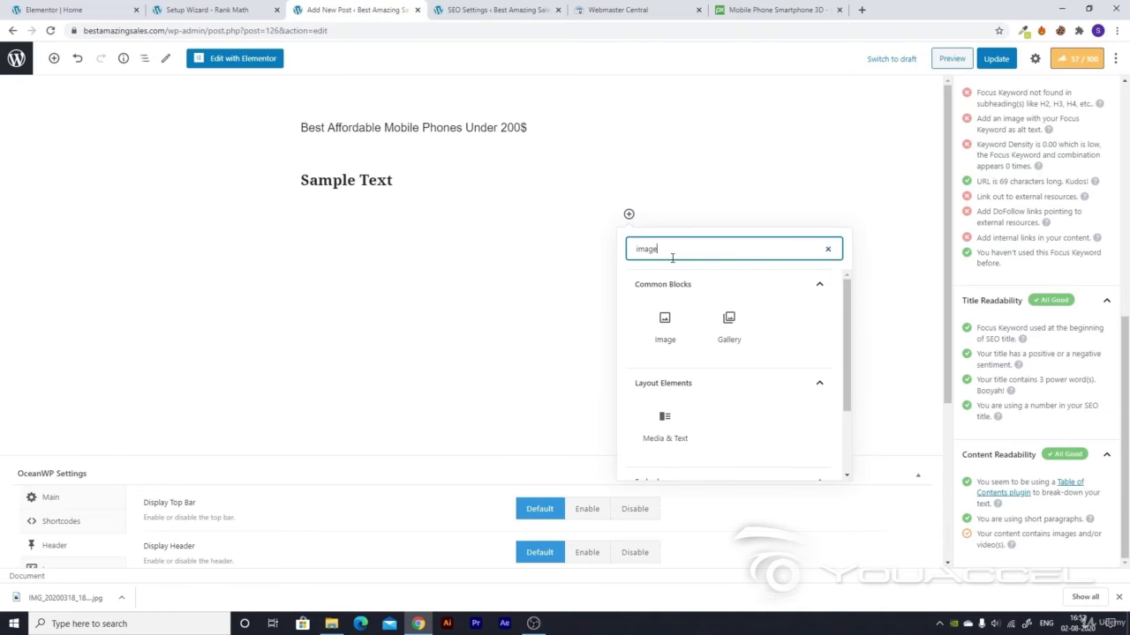
pyautogui.click(665, 329)
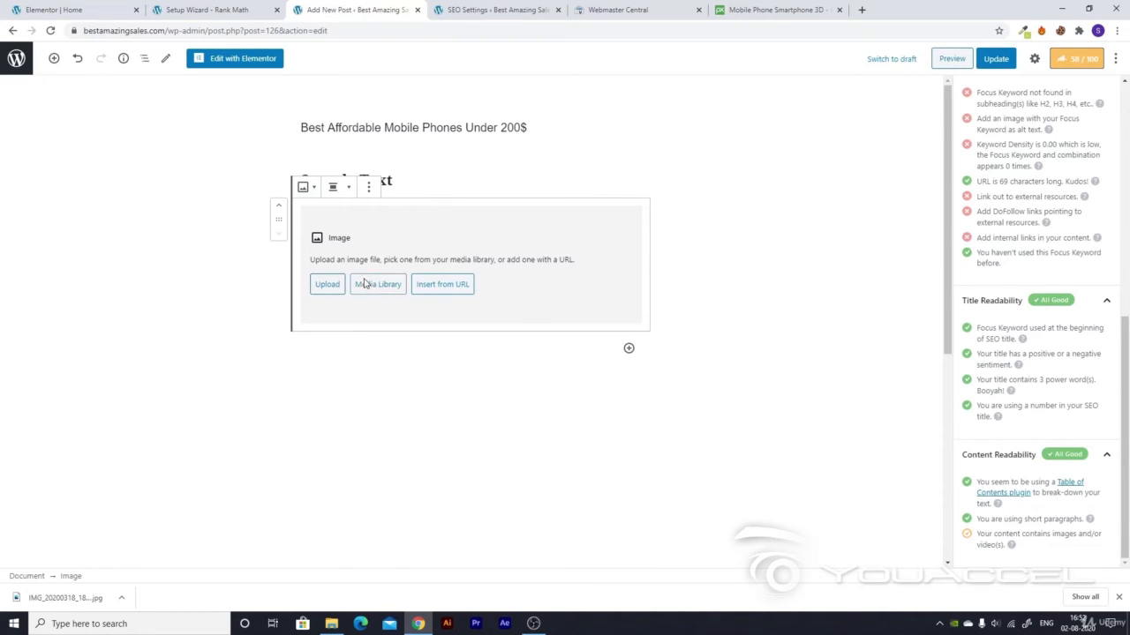
pyautogui.click(365, 285)
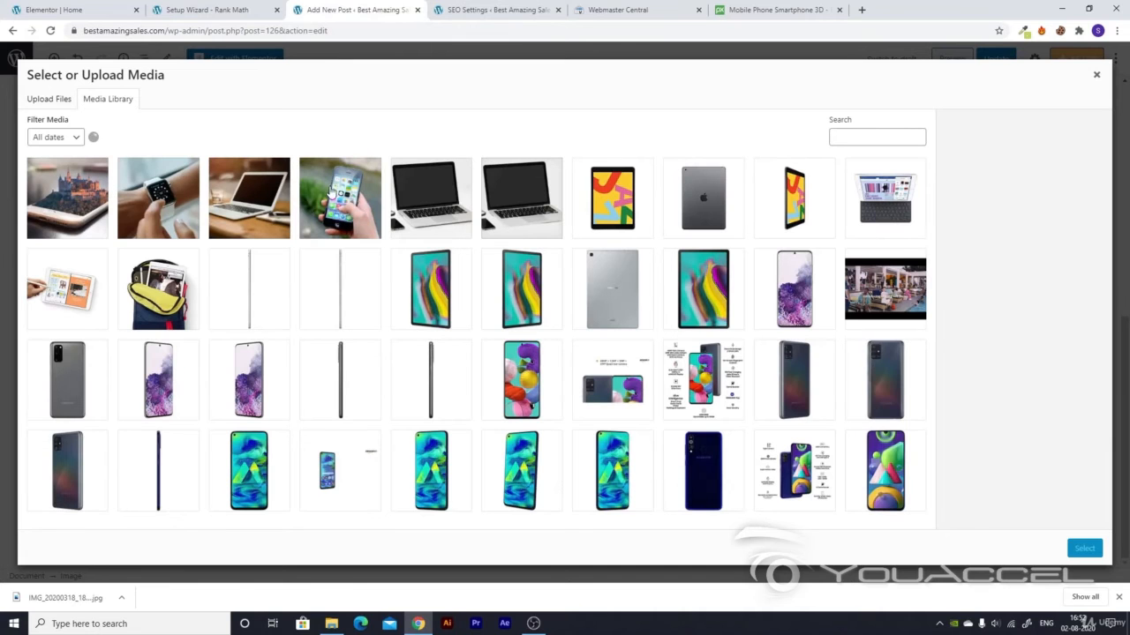
pyautogui.click(331, 192)
pyautogui.click(1084, 548)
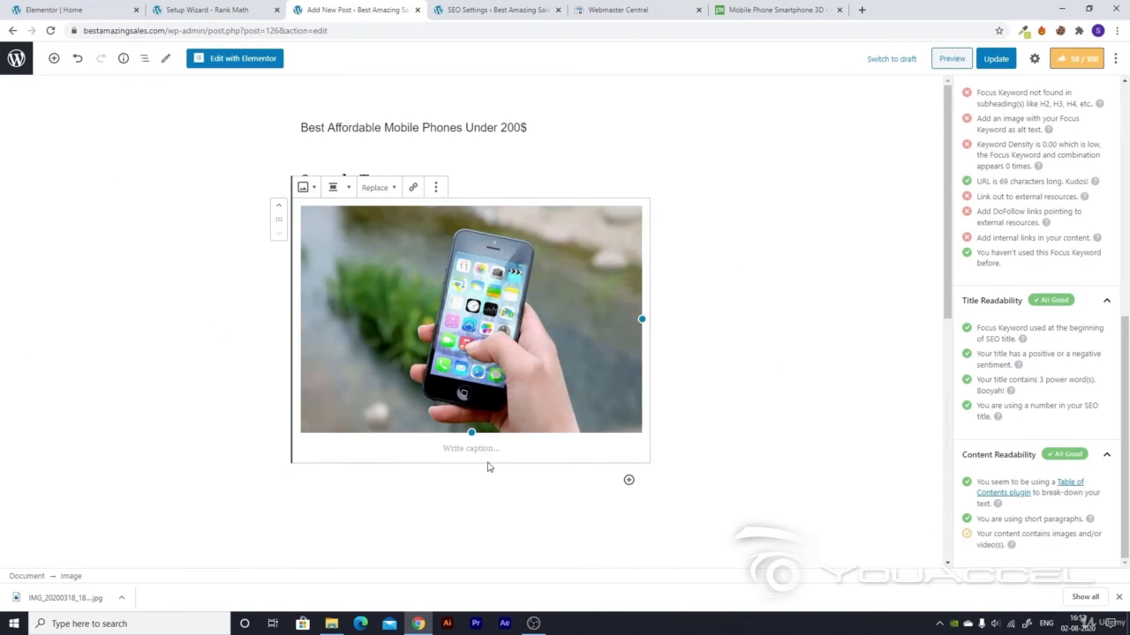
pyautogui.click(449, 497)
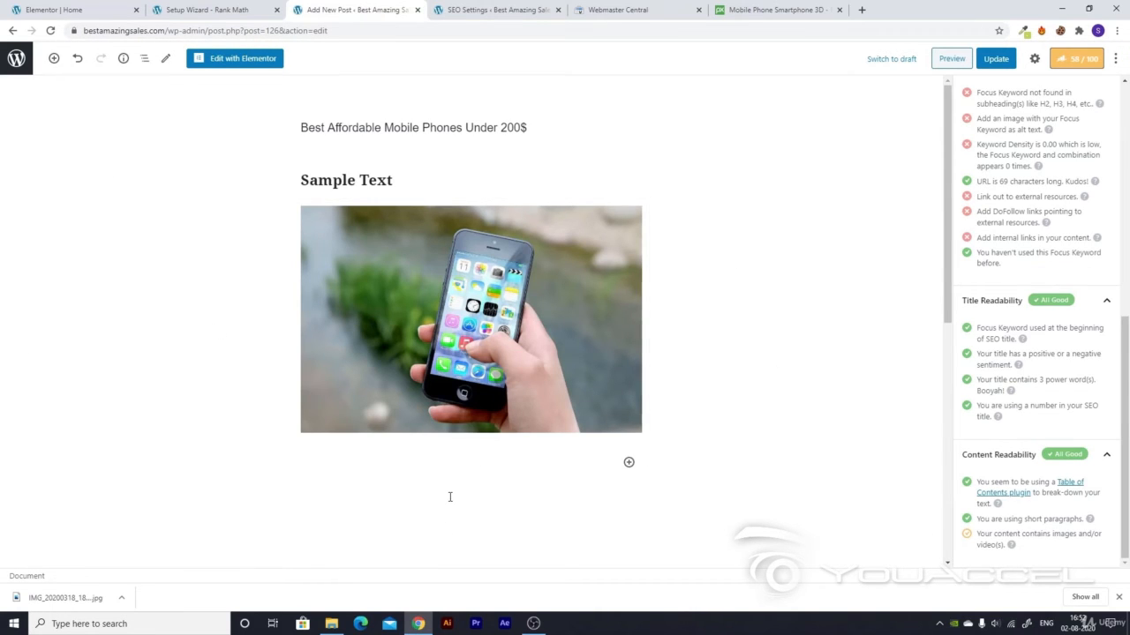
pyautogui.scroll(-2, 449, 497)
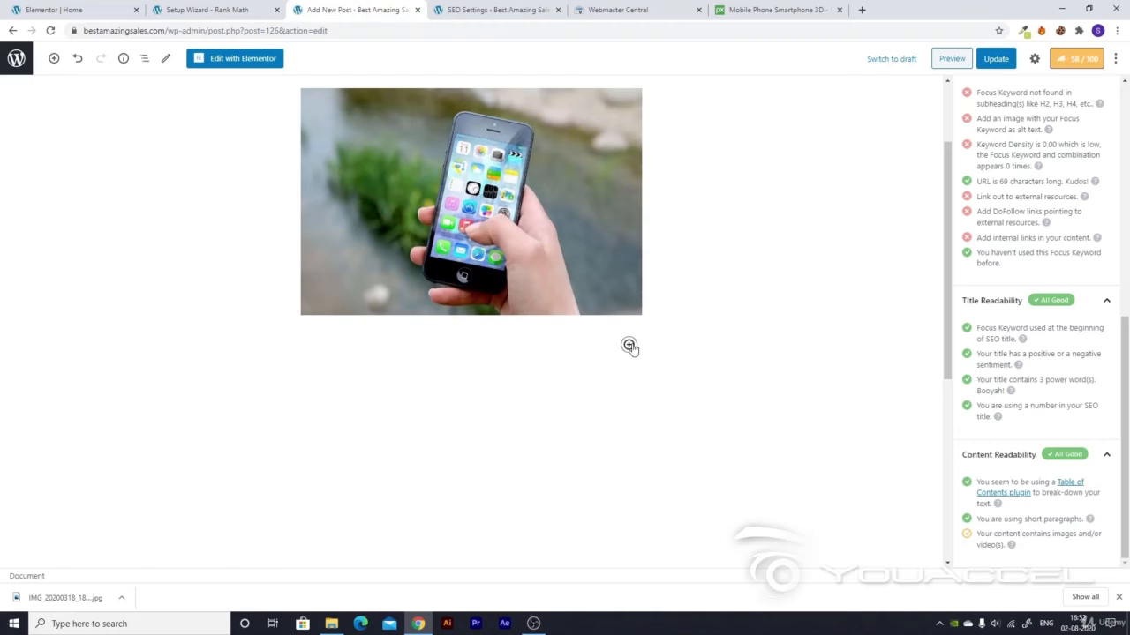
# - Add an empty Paragraph block below the smartphone image in the post
pyautogui.click(629, 345)
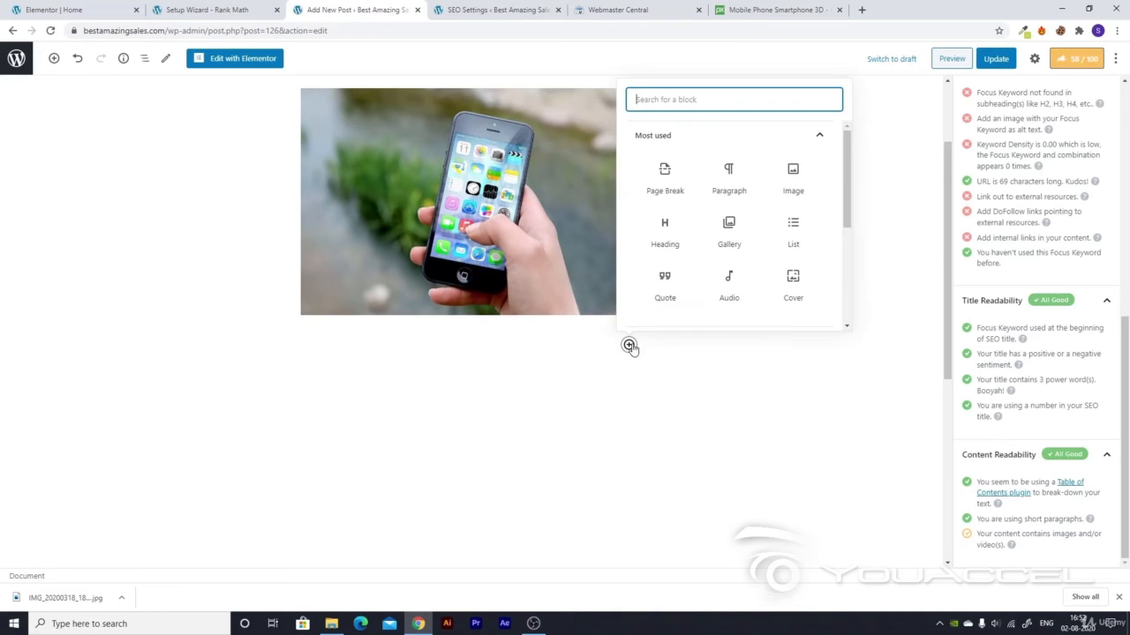
pyautogui.click(729, 182)
pyautogui.scroll(1, 354, 390)
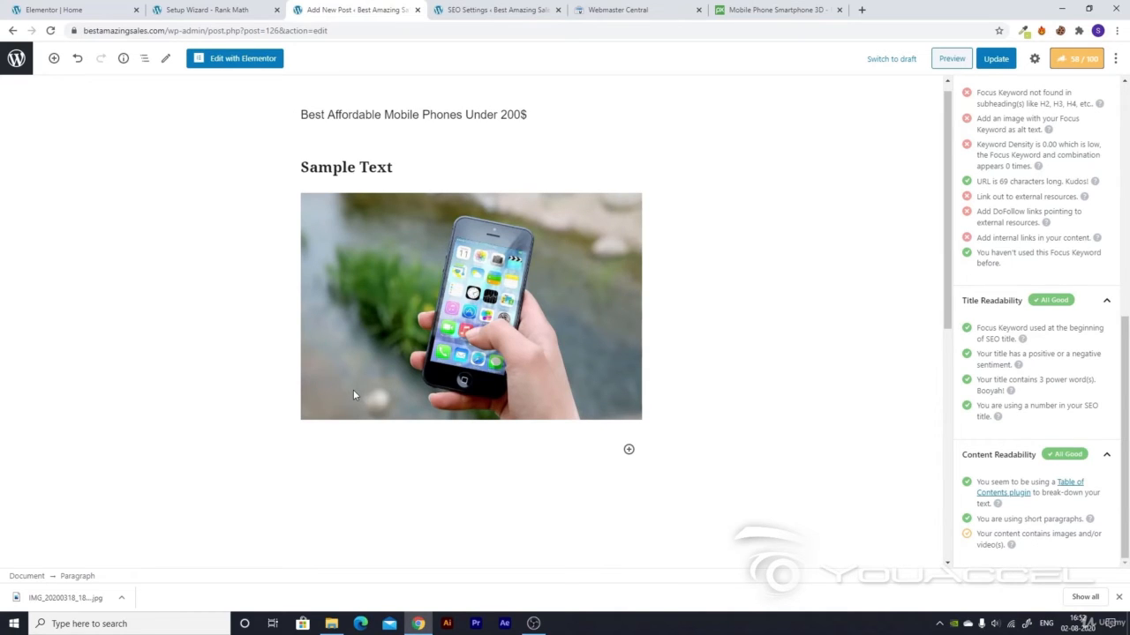
pyautogui.write('www.best')
pyautogui.press('BackSpace')
pyautogui.press('BackSpace')
pyautogui.press('BackSpace')
pyautogui.press('BackSpace')
pyautogui.press('BackSpace')
pyautogui.press('BackSpace')
pyautogui.press('BackSpace')
pyautogui.press('BackSpace')
# - Glance at the homepage's product listing in its own browser tab and update the blog post
pyautogui.click(71, 8)
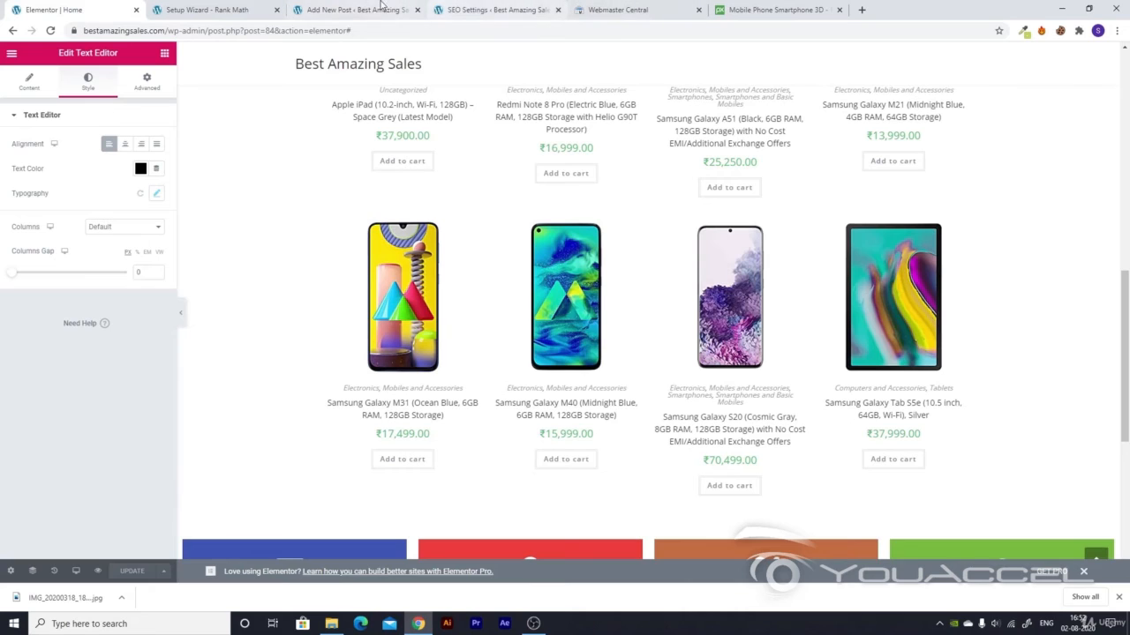
pyautogui.click(362, 10)
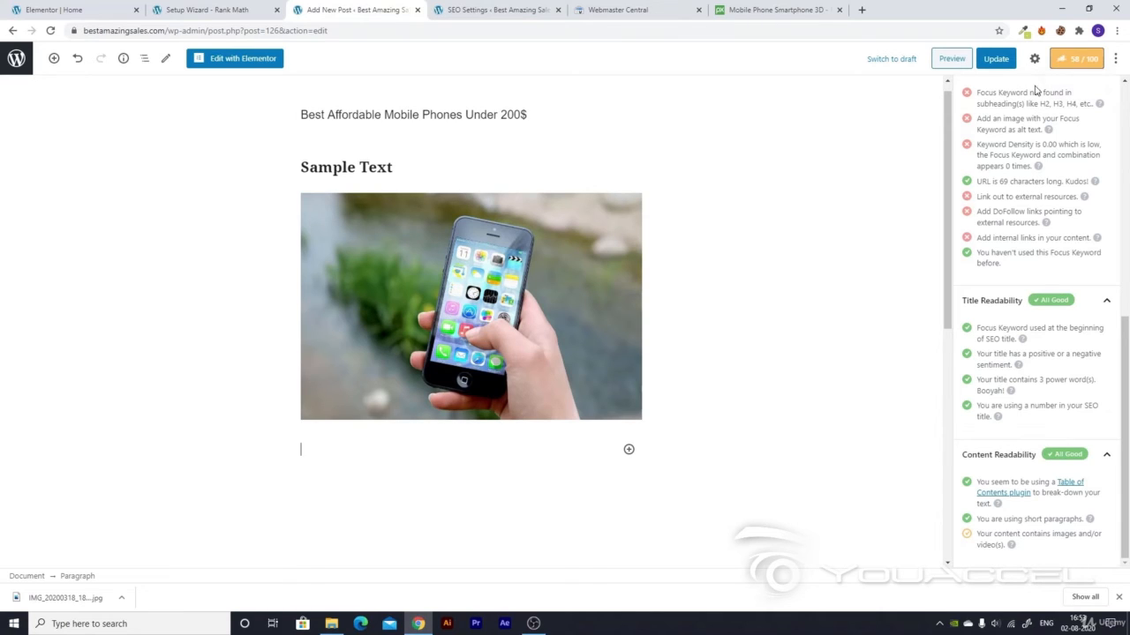
pyautogui.click(995, 58)
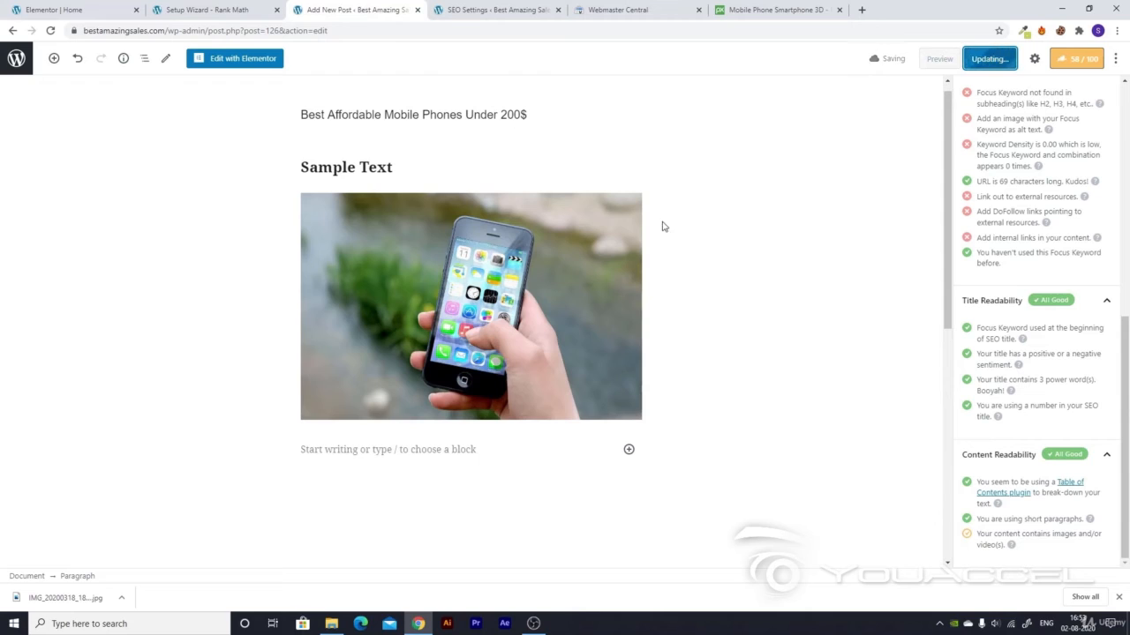
pyautogui.scroll(1, 591, 303)
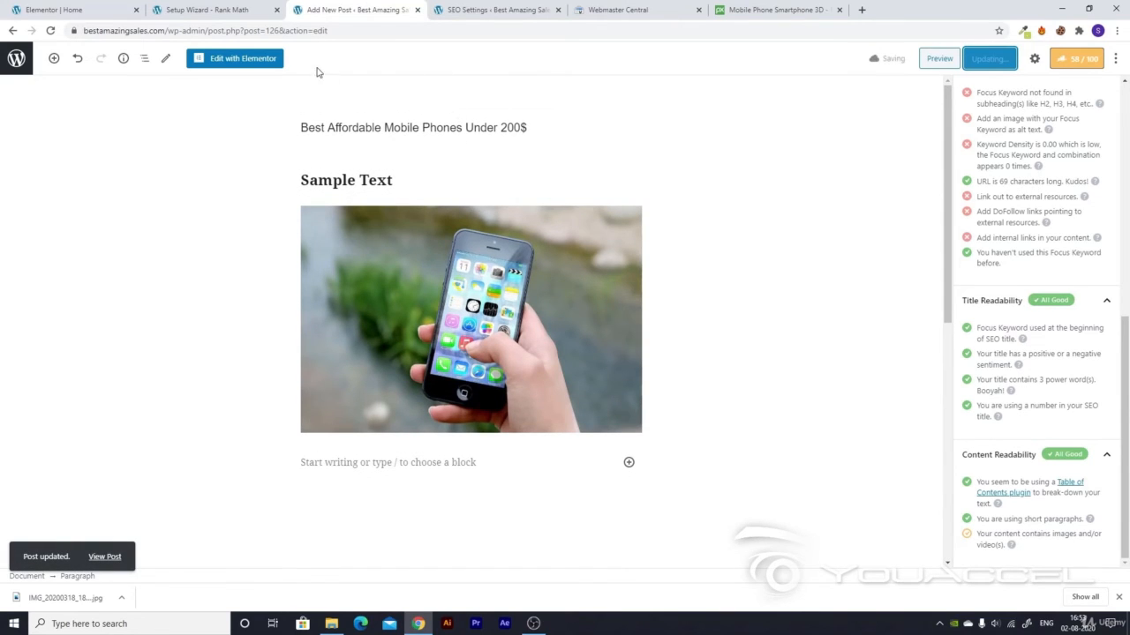
# - In the Rank Math setup wizard, save the Search Console step without a profile and the Sitemap step with its current selections
pyautogui.click(169, 10)
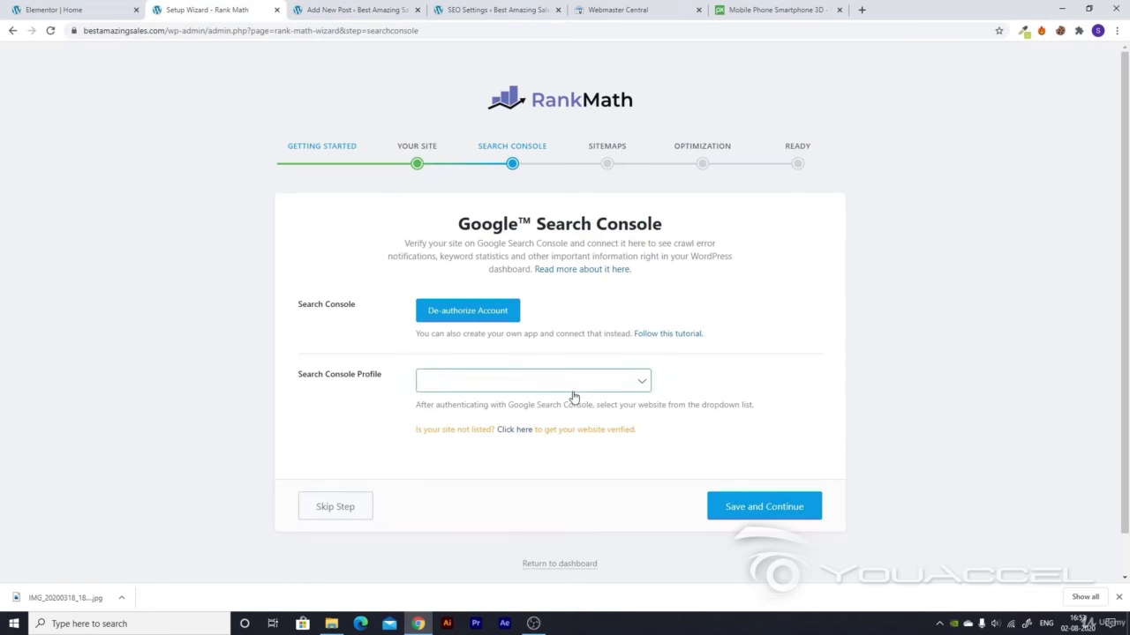
pyautogui.click(774, 514)
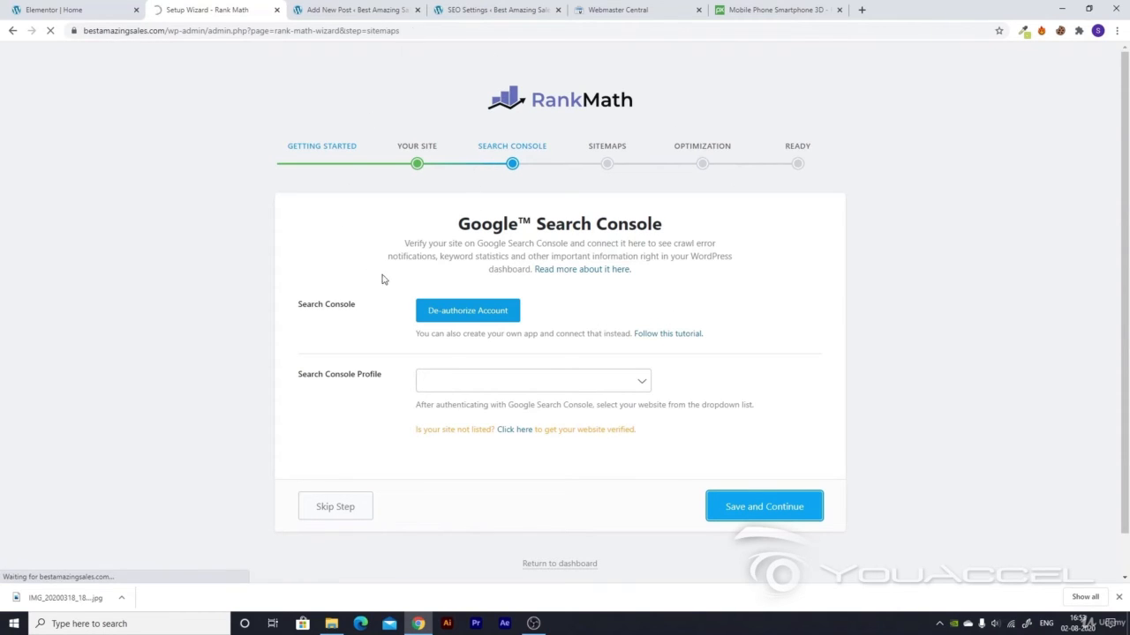
pyautogui.scroll(-3, 565, 345)
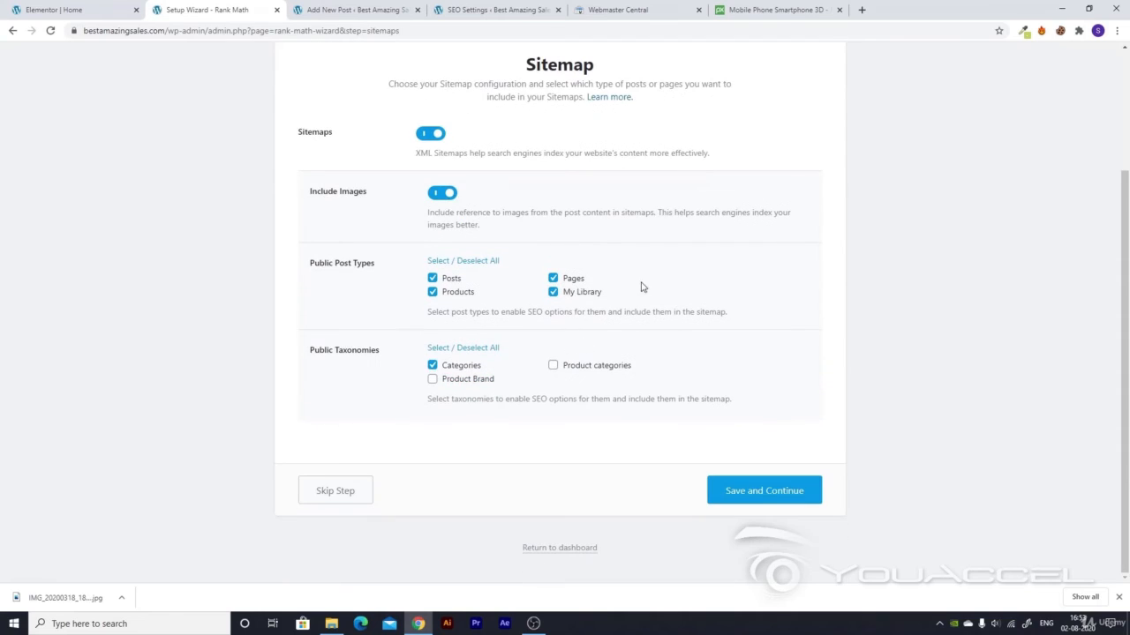
pyautogui.click(795, 486)
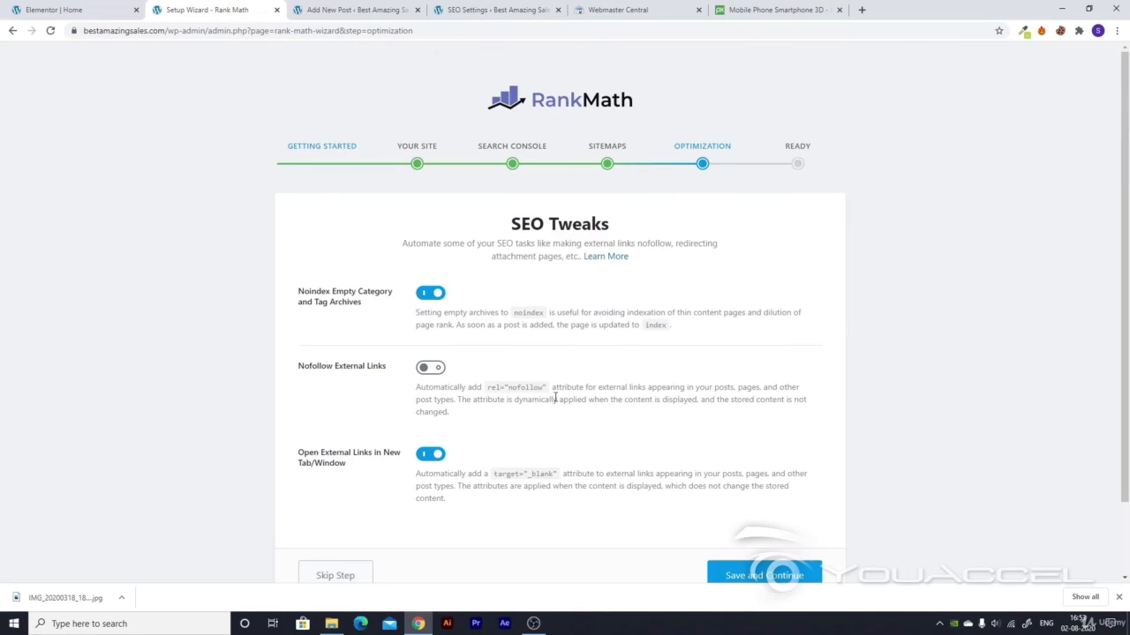
# - Save the SEO Tweaks step with its current options and continue to the wizard's advanced options
pyautogui.scroll(-2, 491, 337)
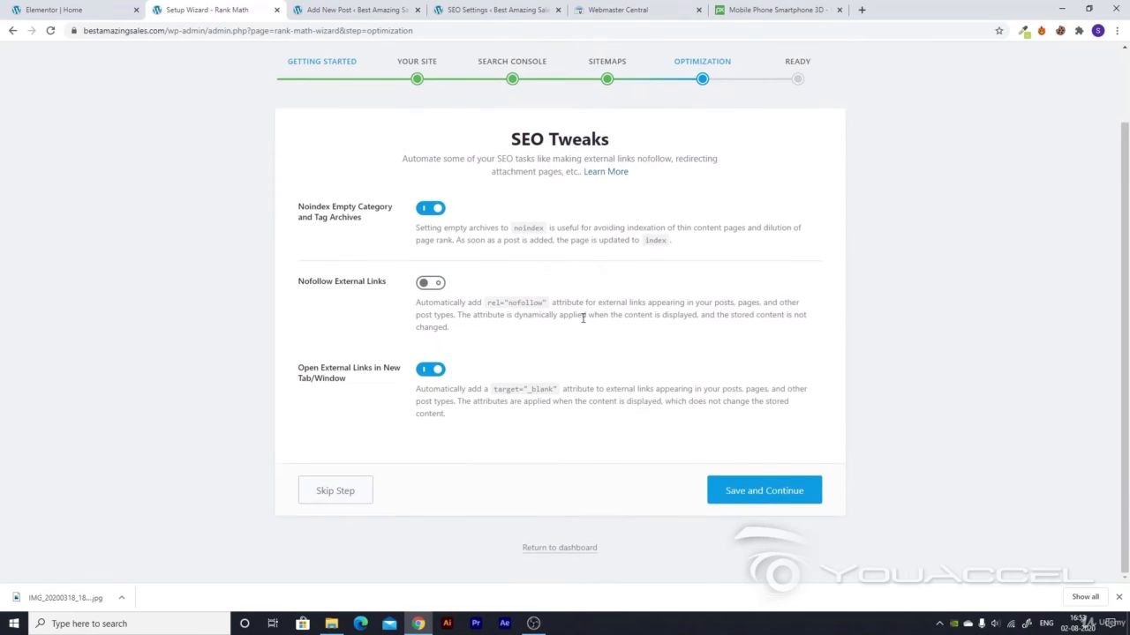
pyautogui.scroll(2, 583, 318)
pyautogui.scroll(-1, 794, 495)
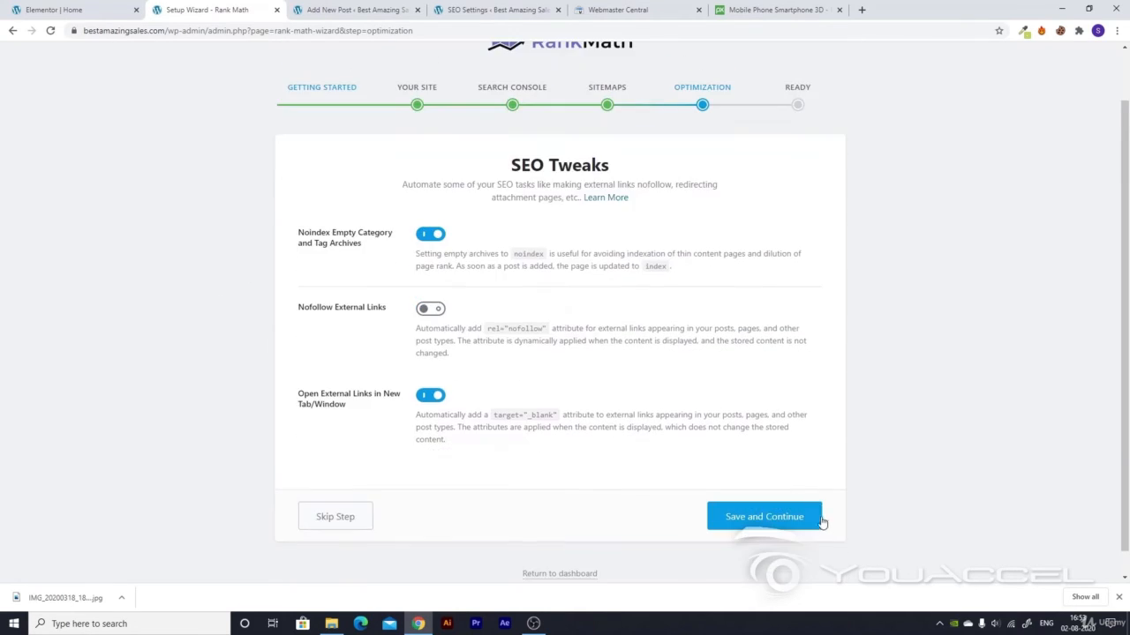
pyautogui.click(810, 518)
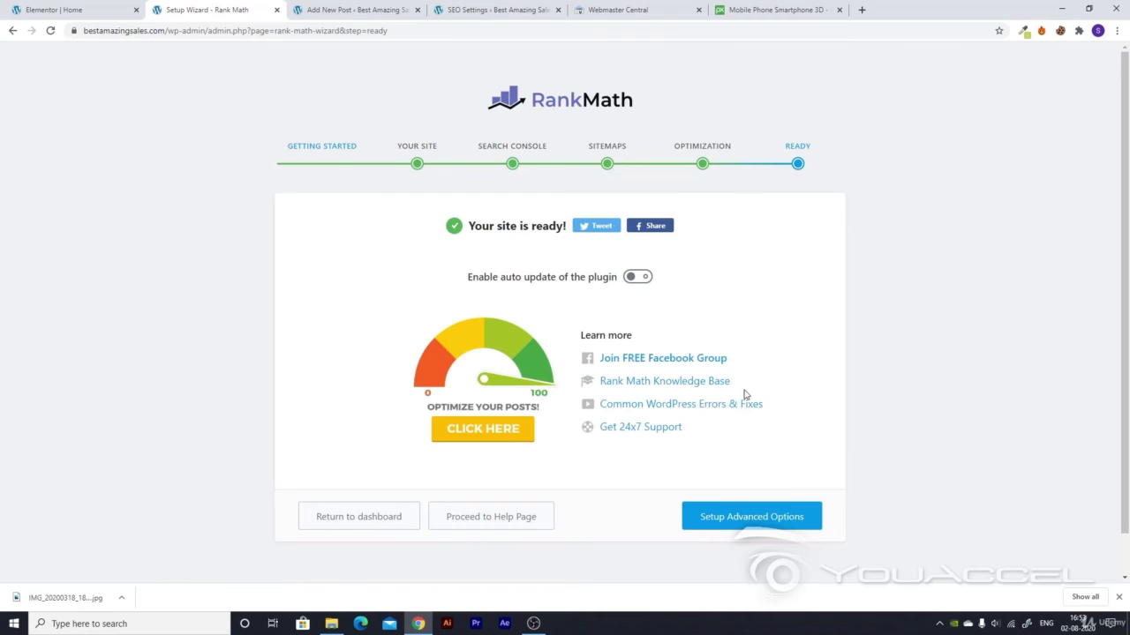
pyautogui.click(735, 521)
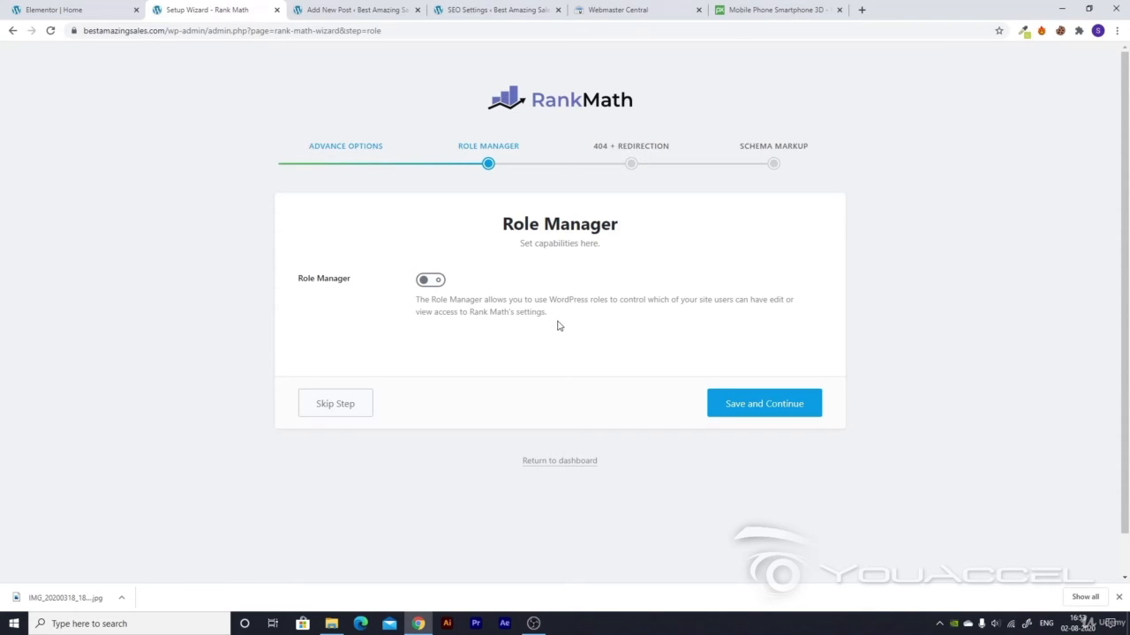
# - Save the Role Manager step with the feature off and enable the 404 Monitor
pyautogui.click(739, 404)
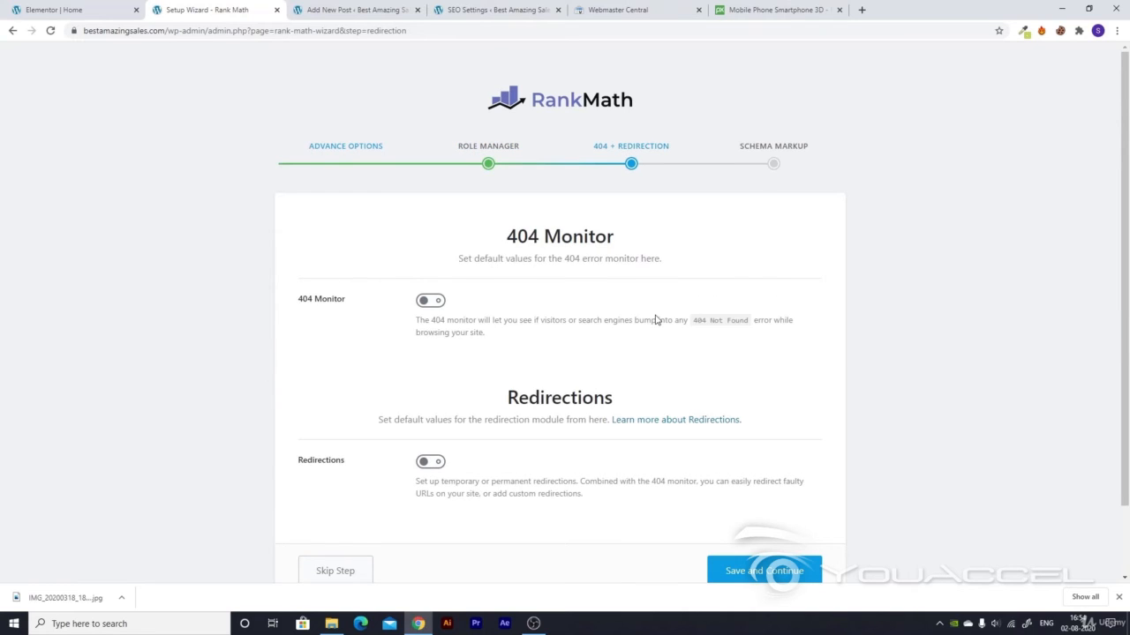
pyautogui.click(423, 303)
# - Load the nonexistent page bestamazingsales.com/fdsifsfh in a new browser tab to inspect its 404 page, and close it
pyautogui.click(862, 10)
pyautogui.write('bestm')
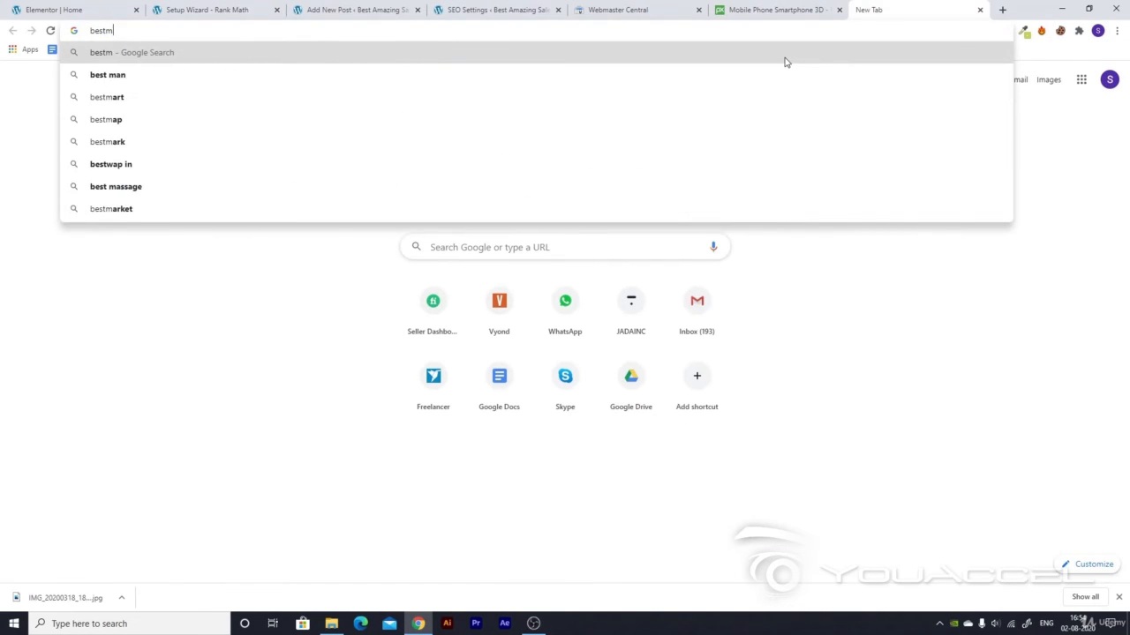
pyautogui.press('BackSpace')
pyautogui.write('amazingsales.com')
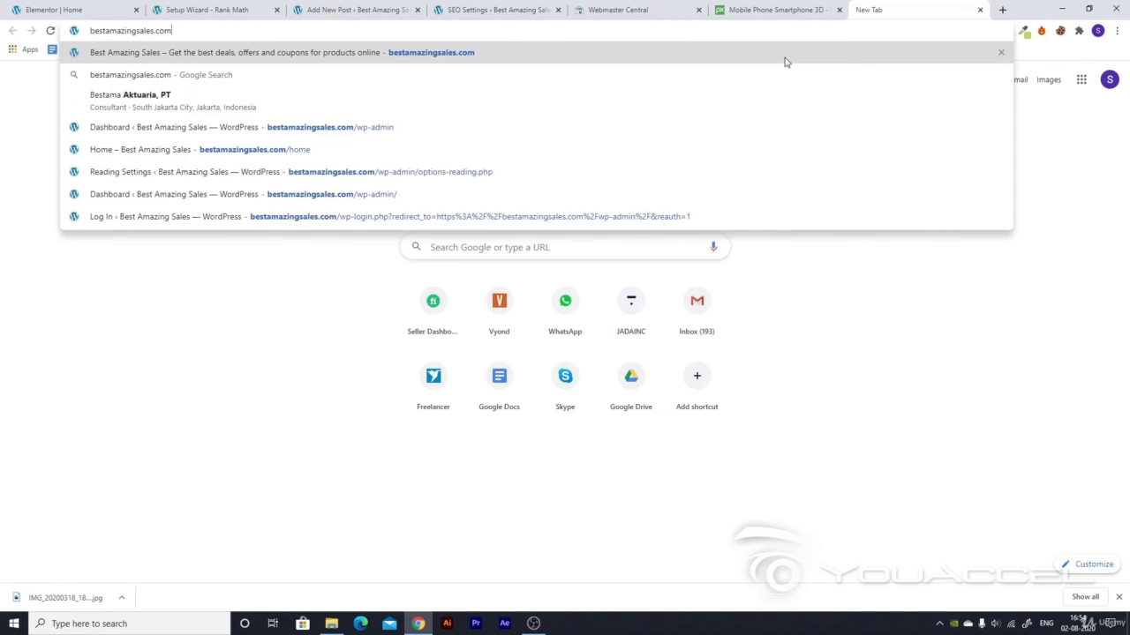
pyautogui.write('/')
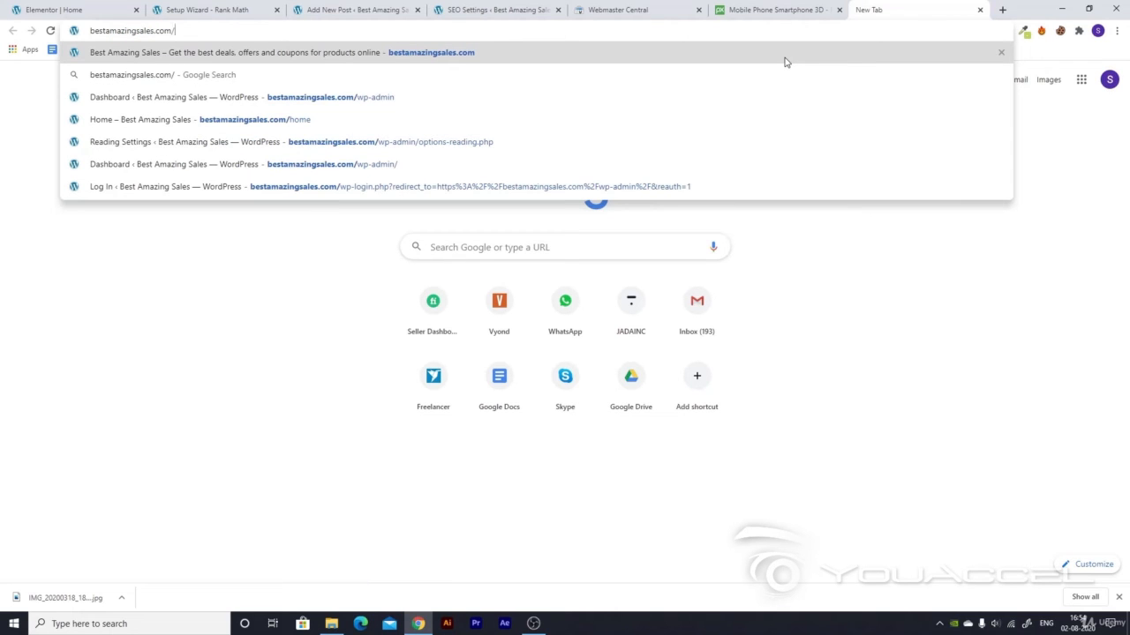
pyautogui.write('fdsifsfh')
pyautogui.press('Return')
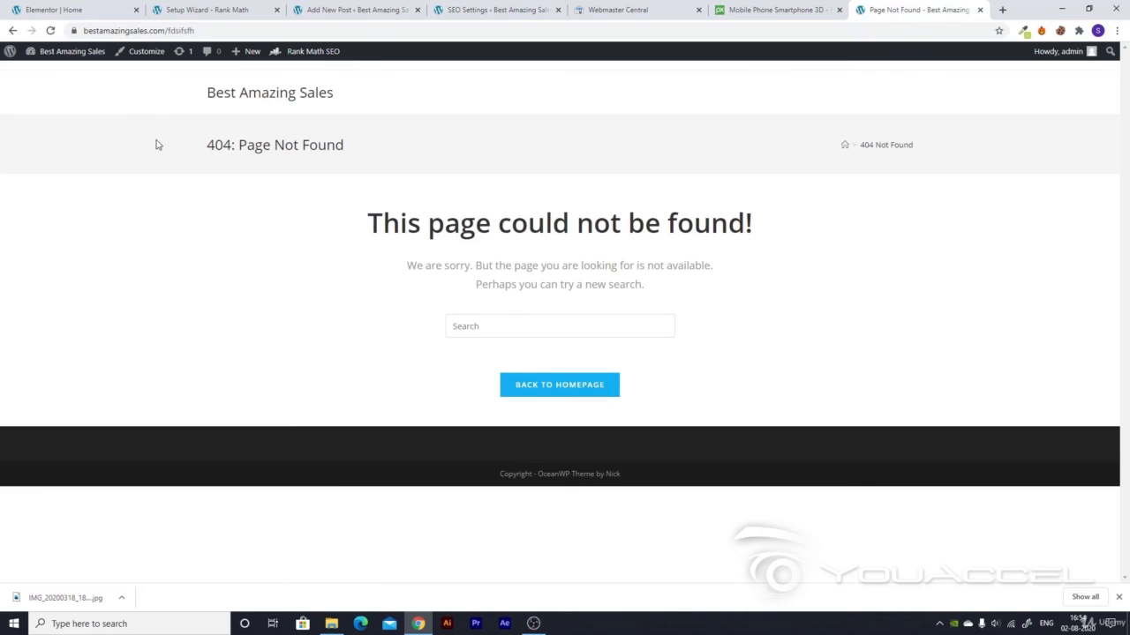
pyautogui.moveTo(177, 145); pyautogui.dragTo(388, 154)
pyautogui.click(388, 154)
pyautogui.click(978, 10)
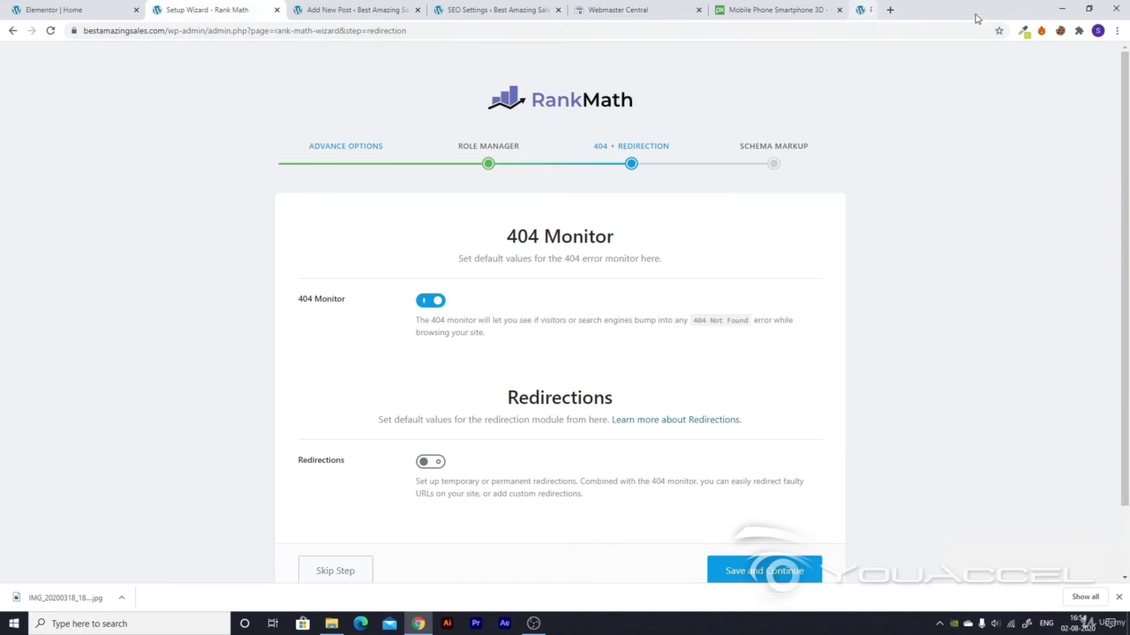
# - Leave Redirections disabled and save the 404 + Redirection step
pyautogui.scroll(-1, 529, 476)
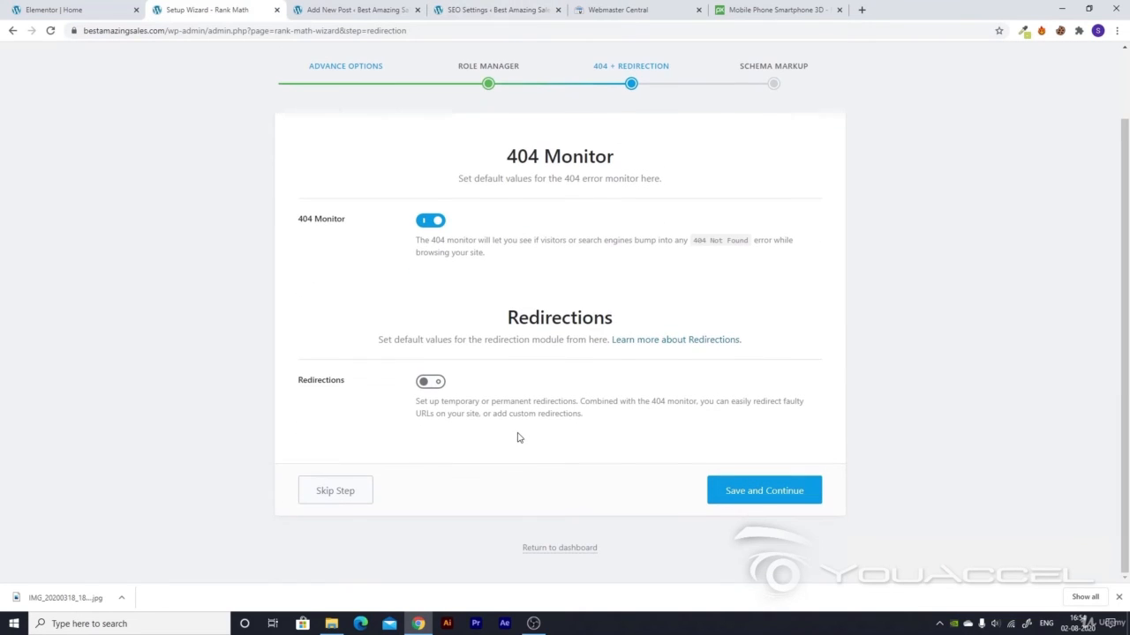
pyautogui.click(431, 383)
pyautogui.click(429, 380)
pyautogui.click(768, 490)
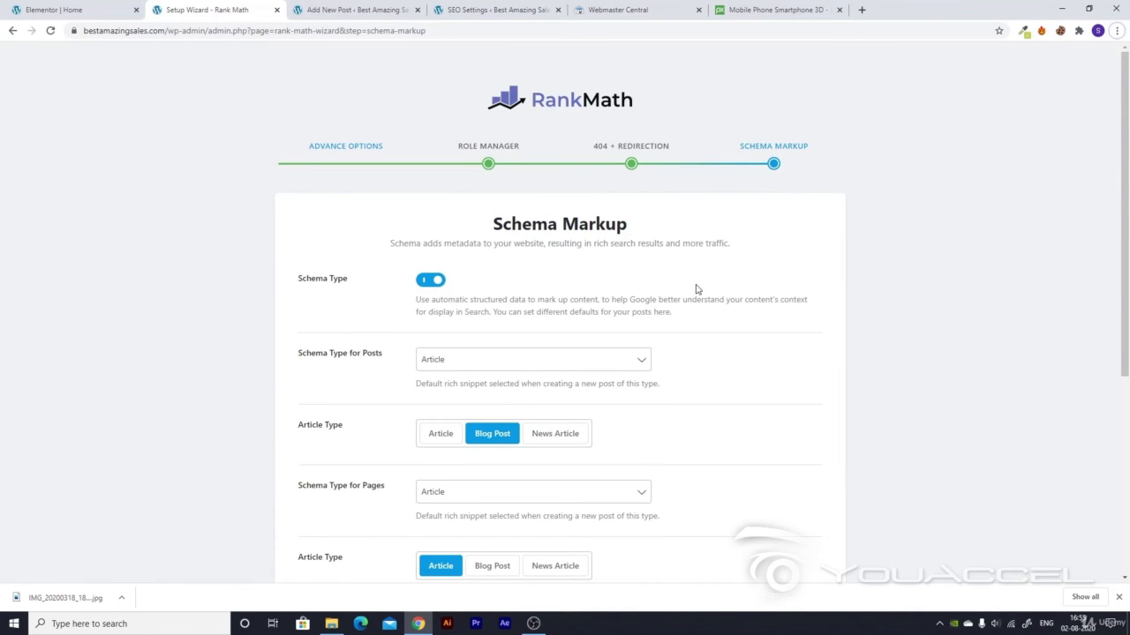
# - Set the Schema Type for My Library to Product and save the Schema Markup step
pyautogui.scroll(-4, 695, 289)
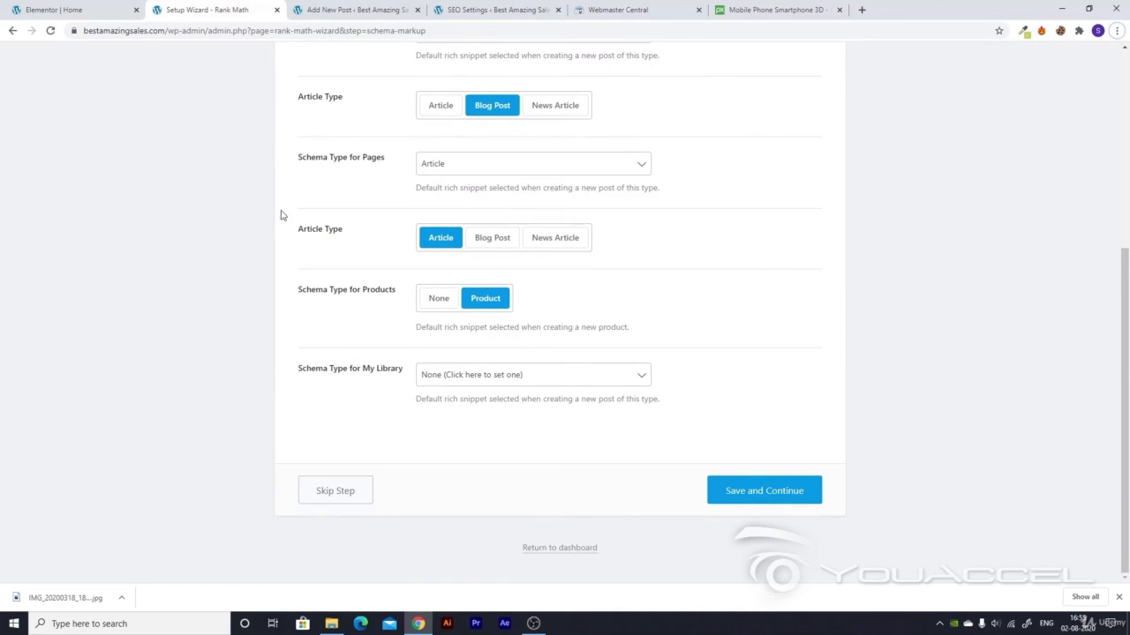
pyautogui.scroll(4, 612, 396)
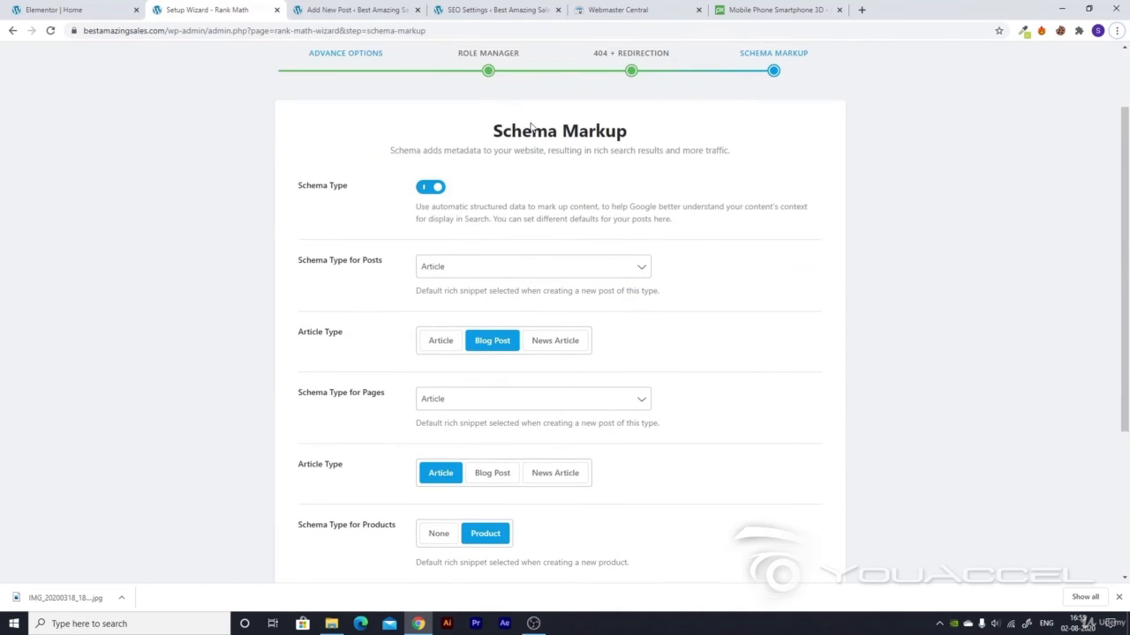
pyautogui.scroll(-4, 394, 341)
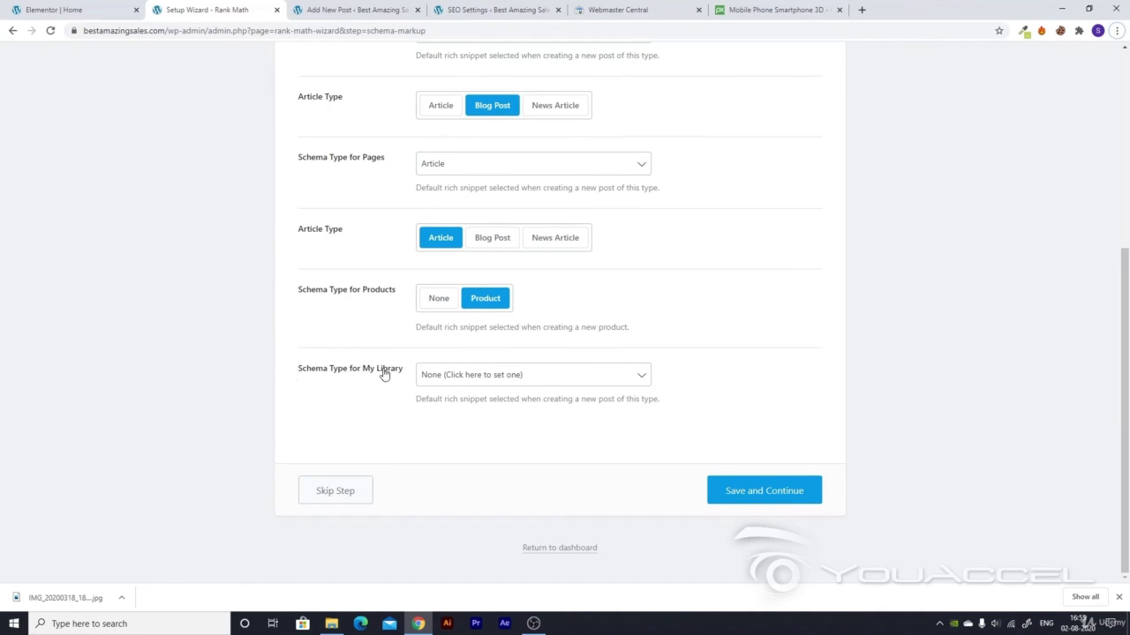
pyautogui.click(431, 376)
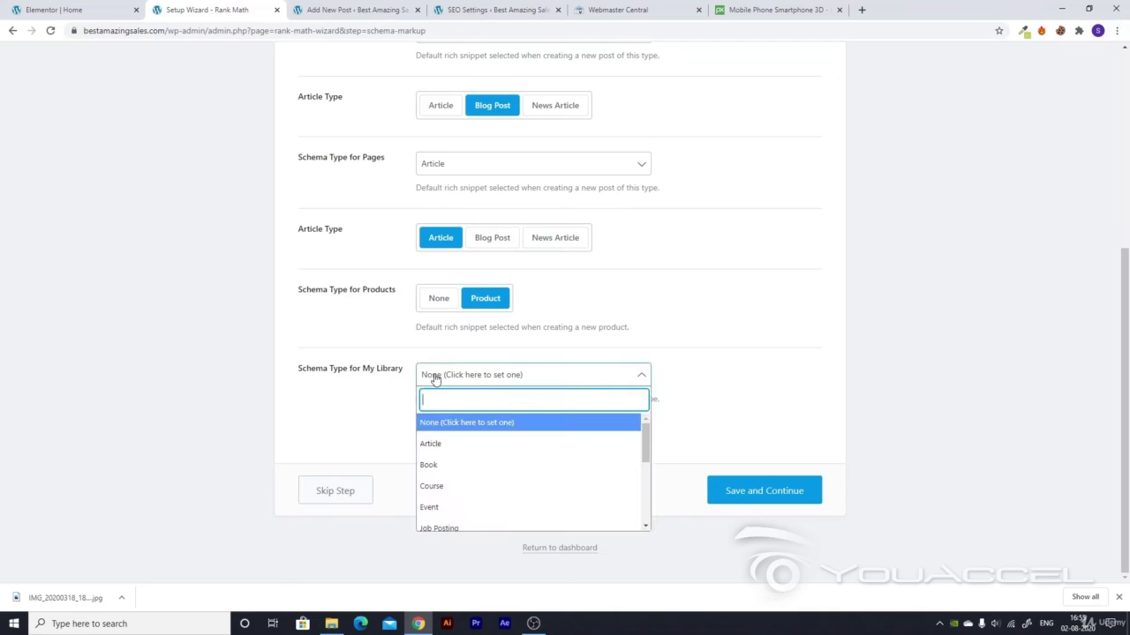
pyautogui.scroll(-4, 437, 459)
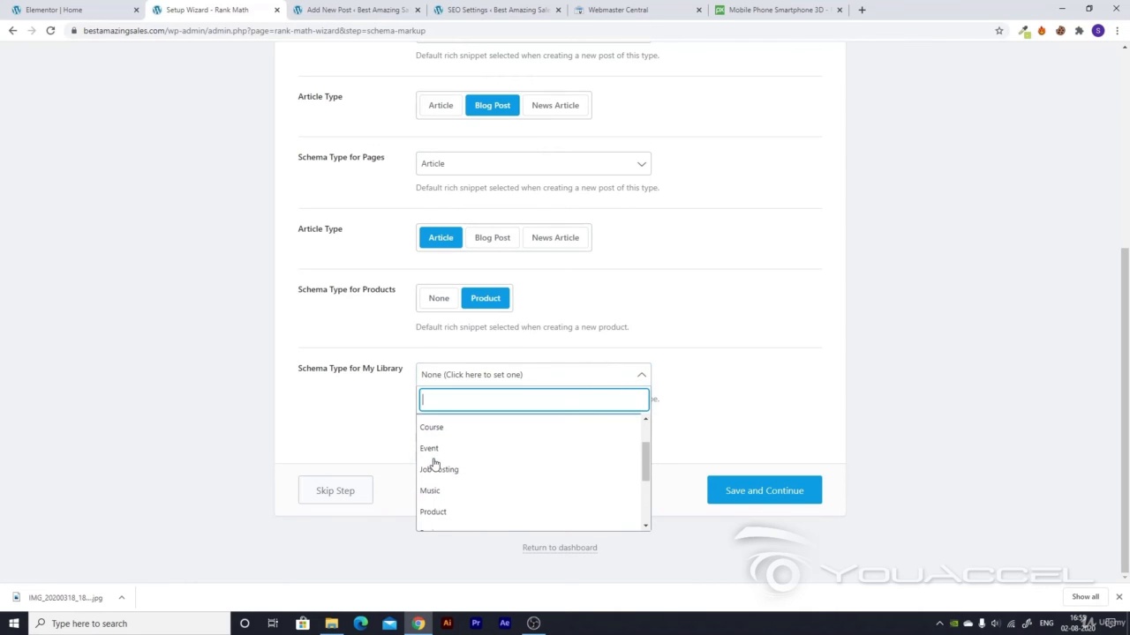
pyautogui.click(468, 453)
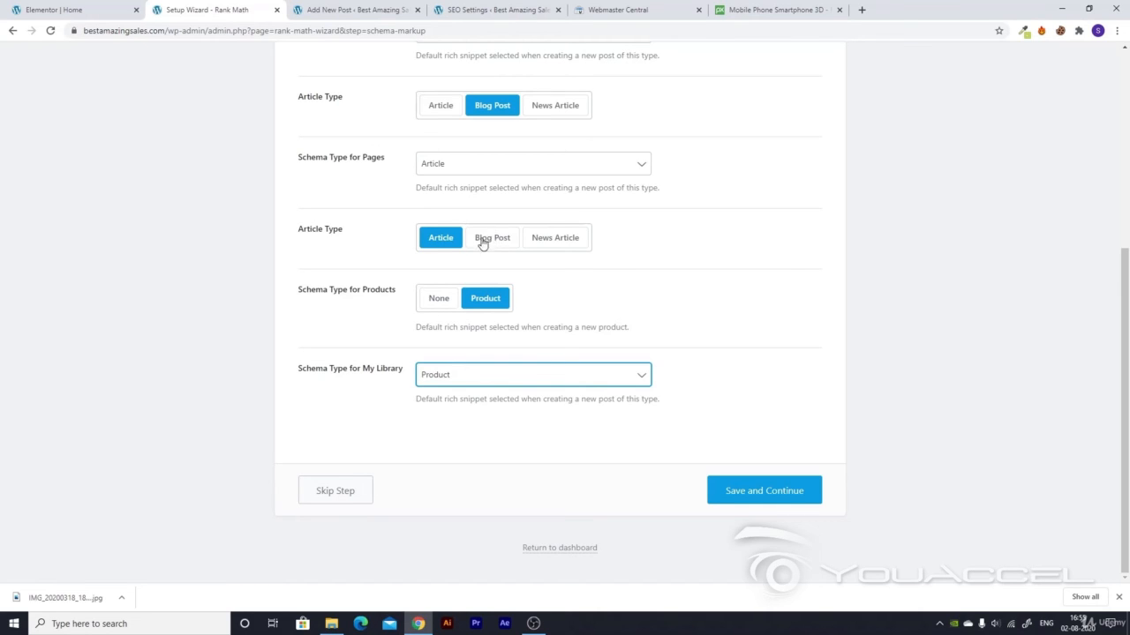
pyautogui.press('alt')
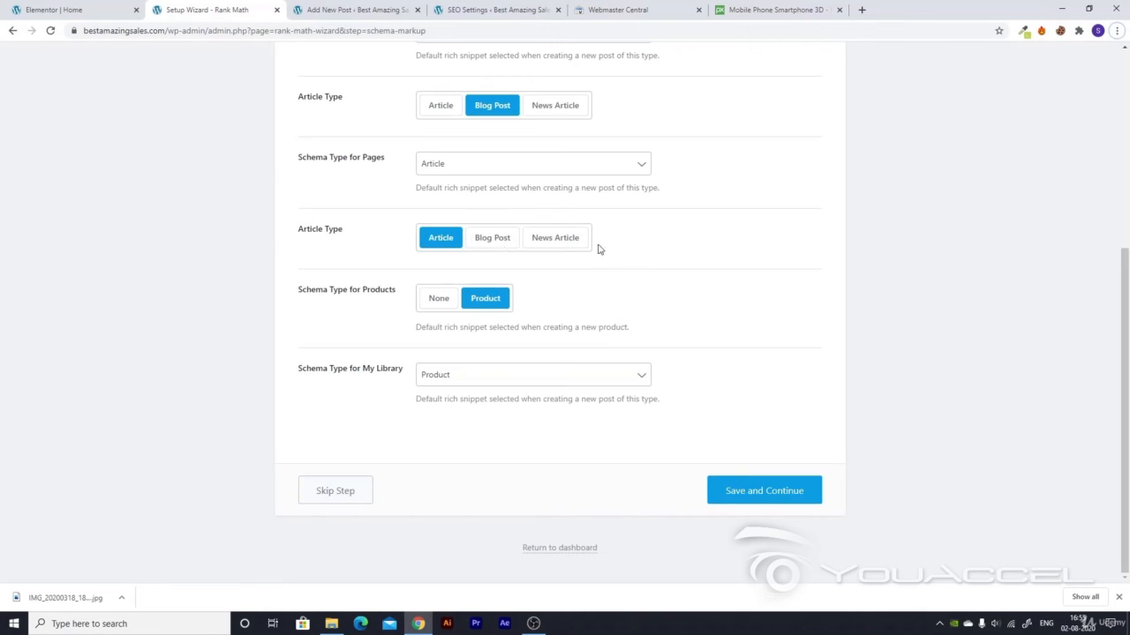
pyautogui.click(759, 494)
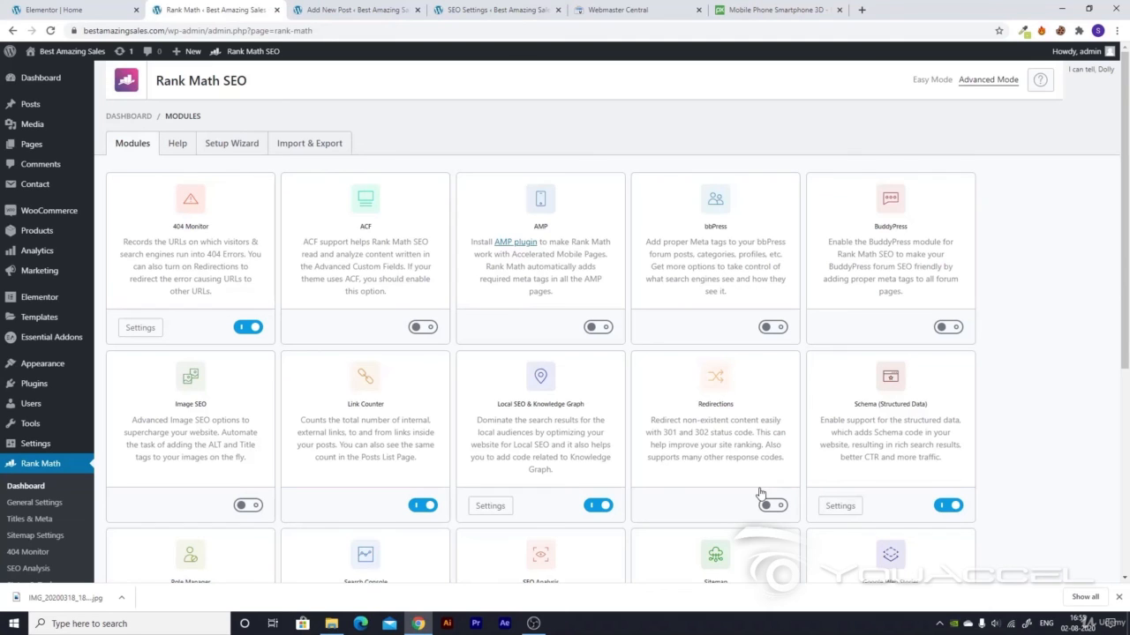
# - Look through the Rank Math modules and check the AMP plugin link, returning to the modules page
pyautogui.scroll(-2, 304, 221)
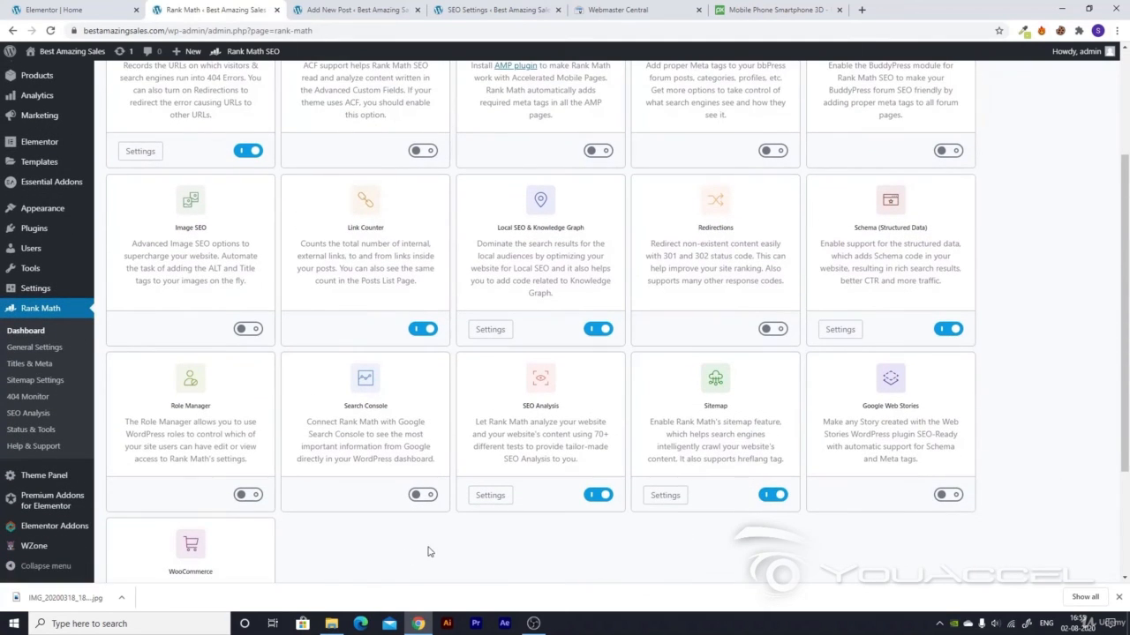
pyautogui.scroll(2, 428, 552)
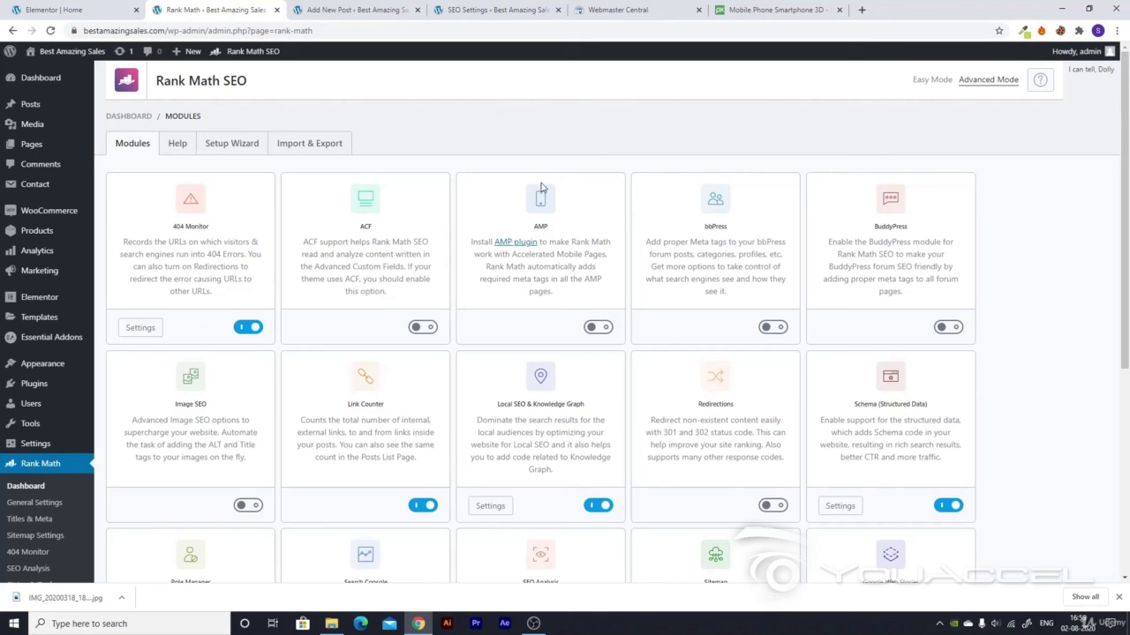
pyautogui.click(516, 245)
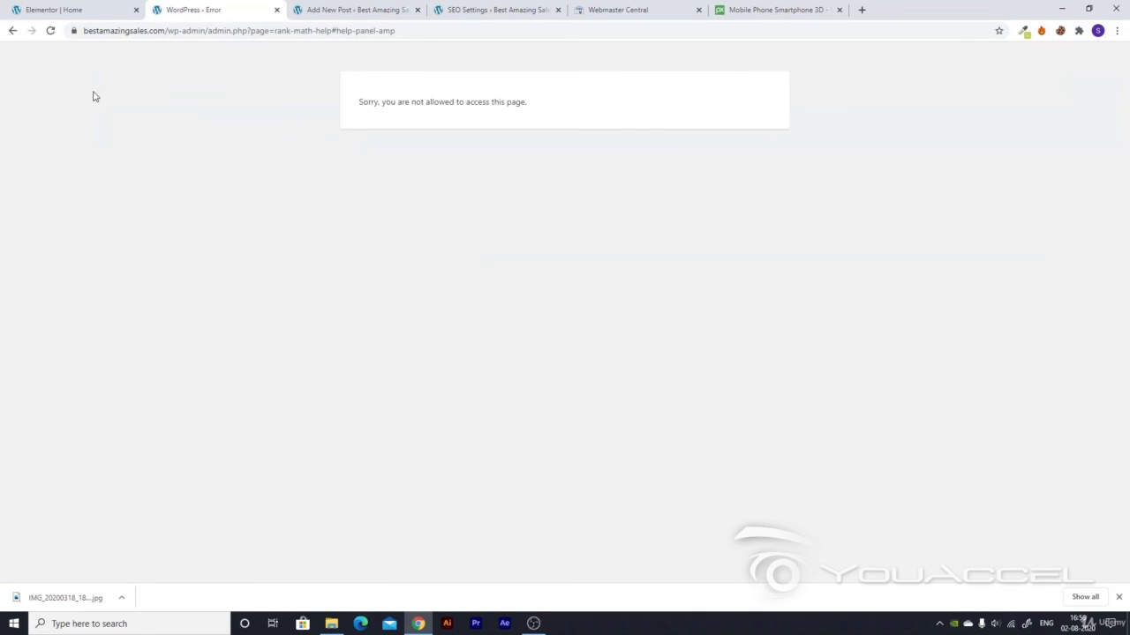
pyautogui.click(12, 30)
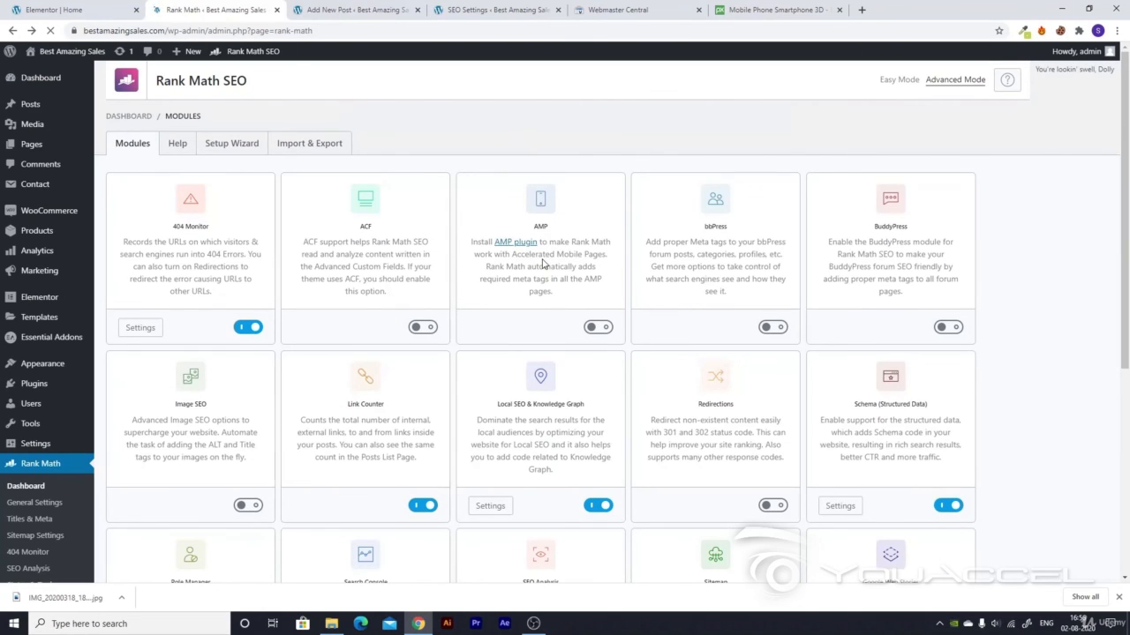
pyautogui.scroll(-2, 112, 373)
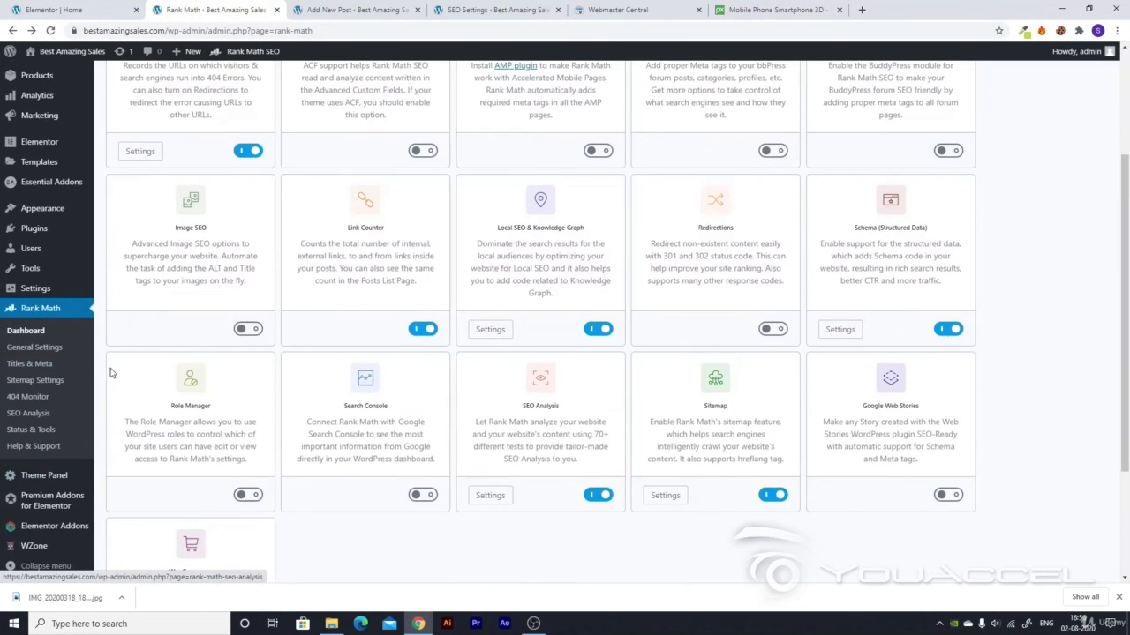
# - Search the WordPress plugin directory for "amp", then install and activate the official AMP plugin
pyautogui.moveTo(62, 232)
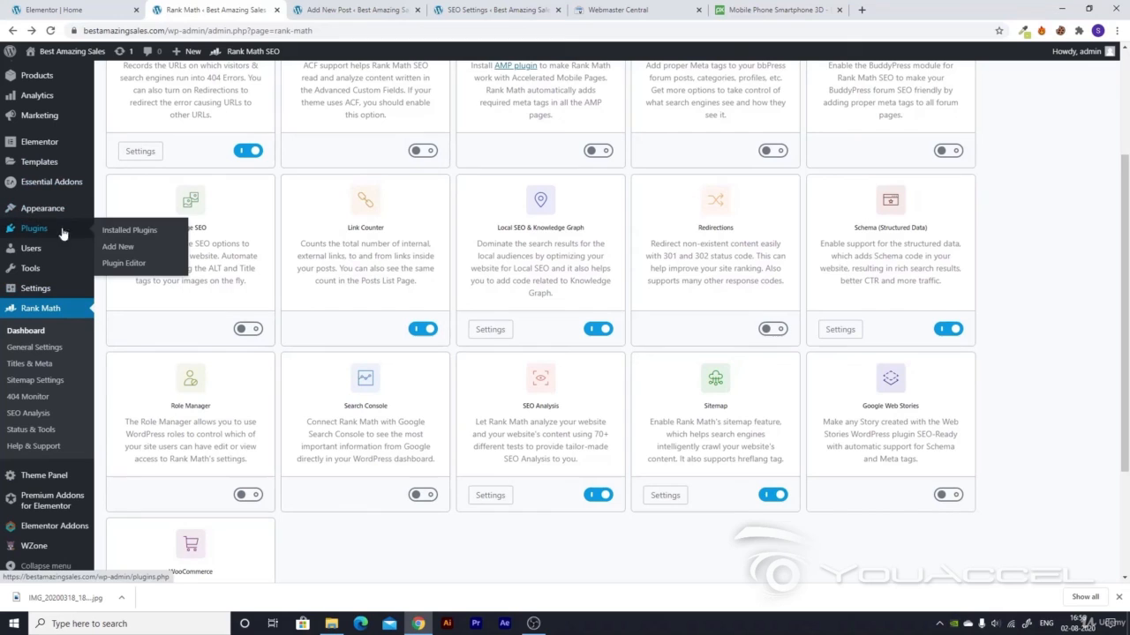
pyautogui.click(113, 247)
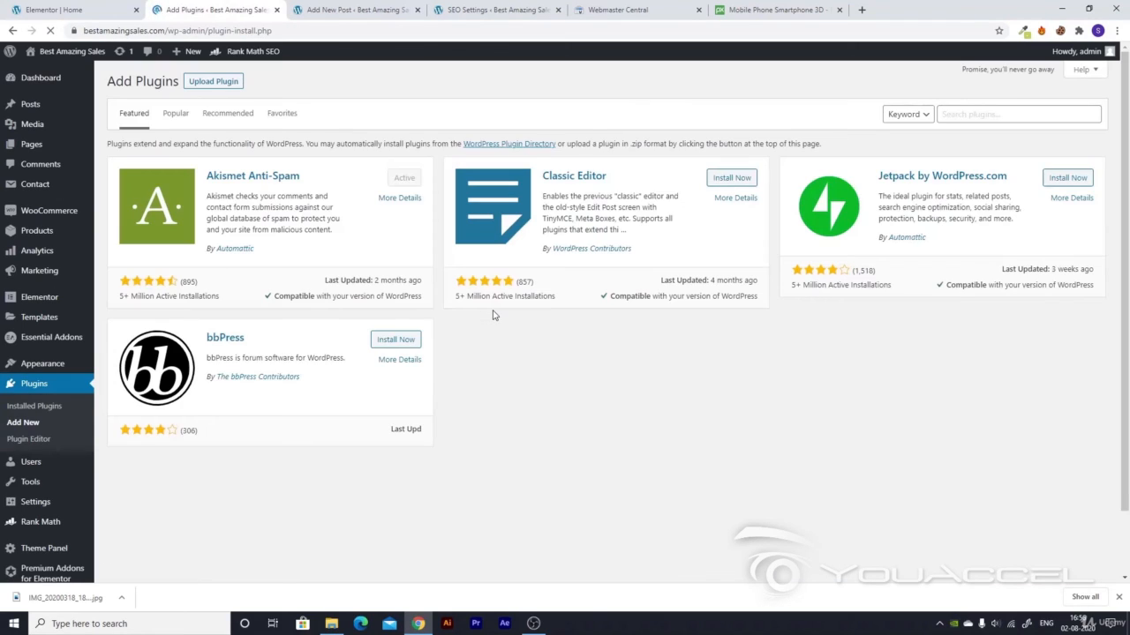
pyautogui.click(965, 112)
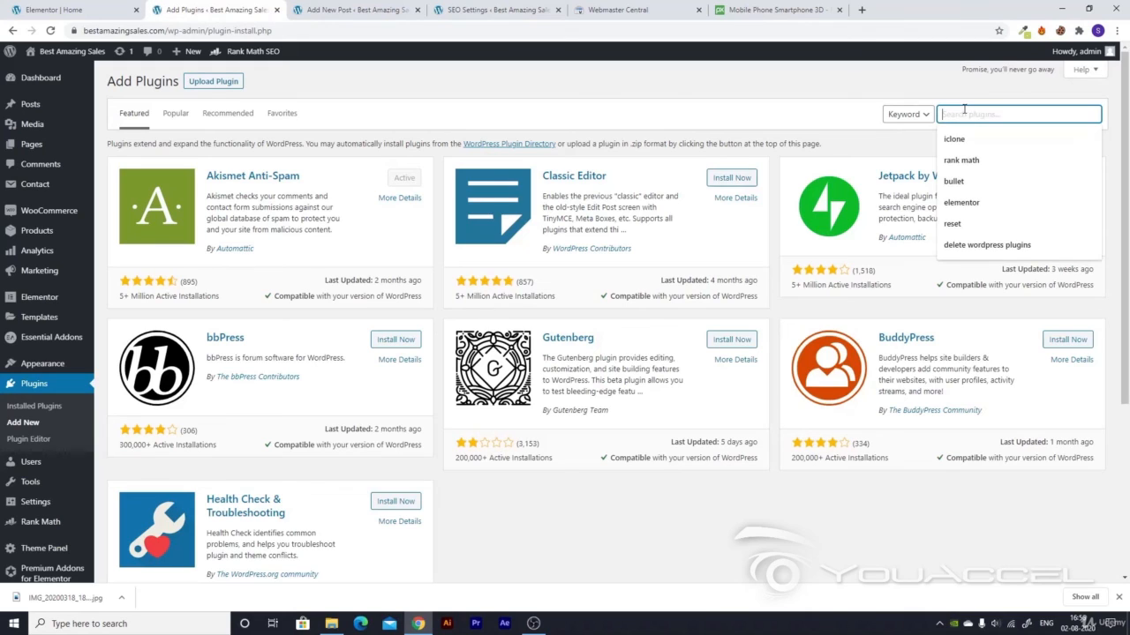
pyautogui.write('amp')
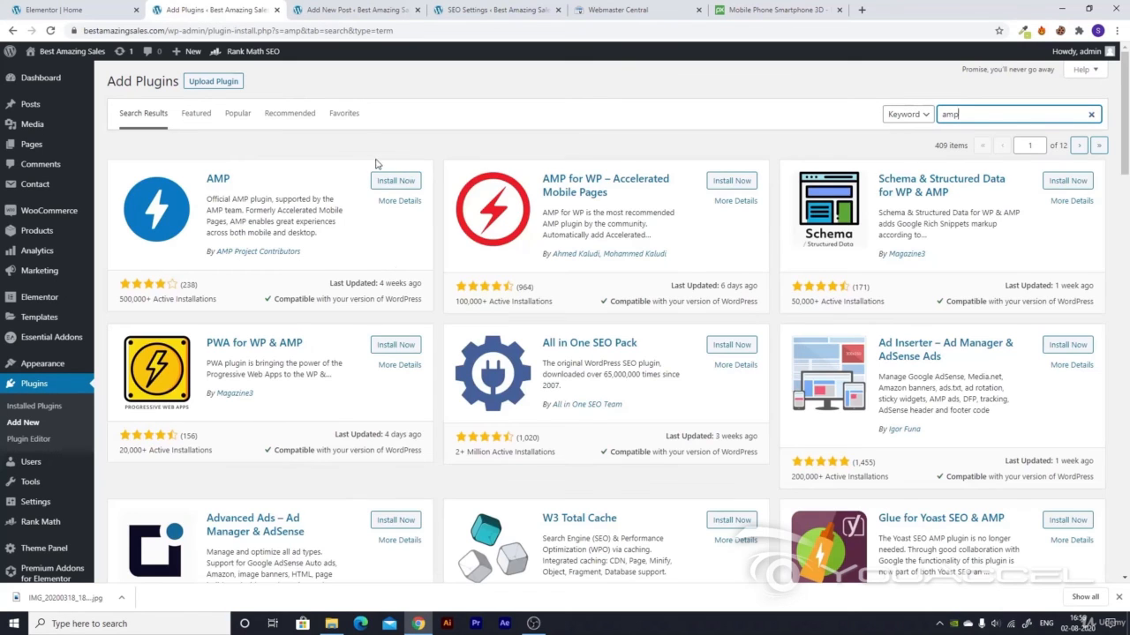
pyautogui.click(386, 182)
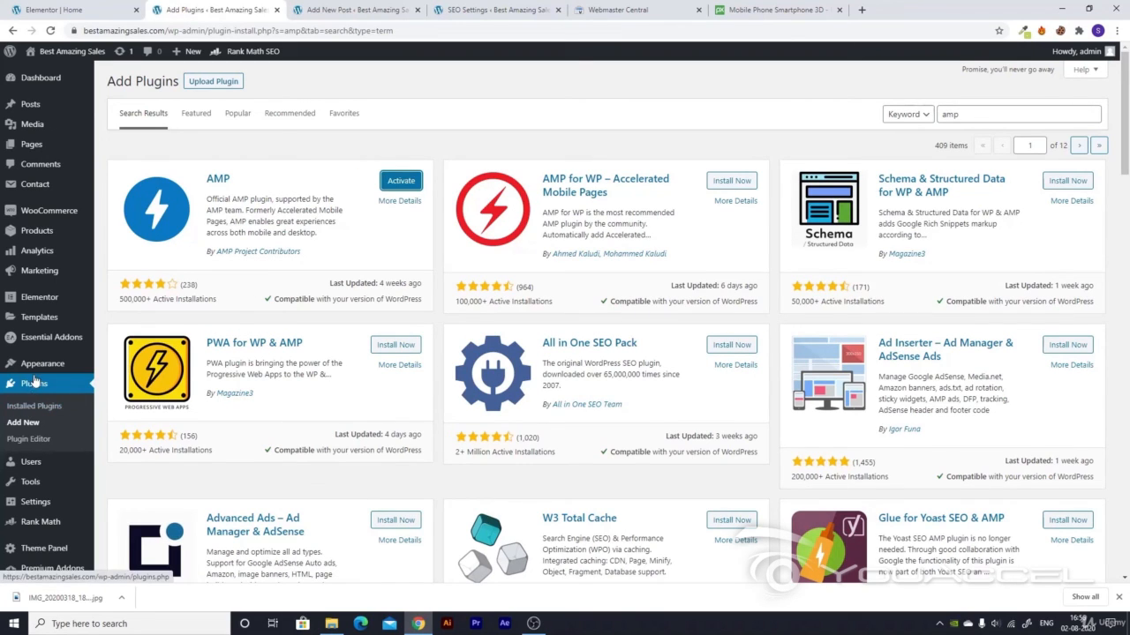
pyautogui.click(402, 183)
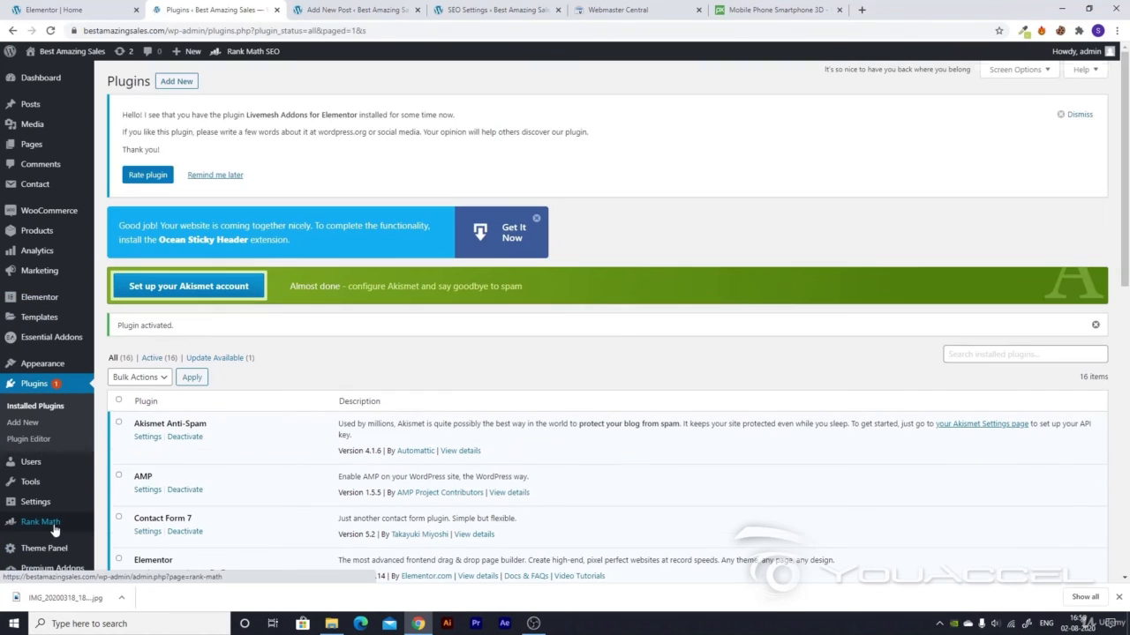
# - Enable the AMP, Image SEO and Search Console modules in Rank Math and review the module list
pyautogui.click(53, 525)
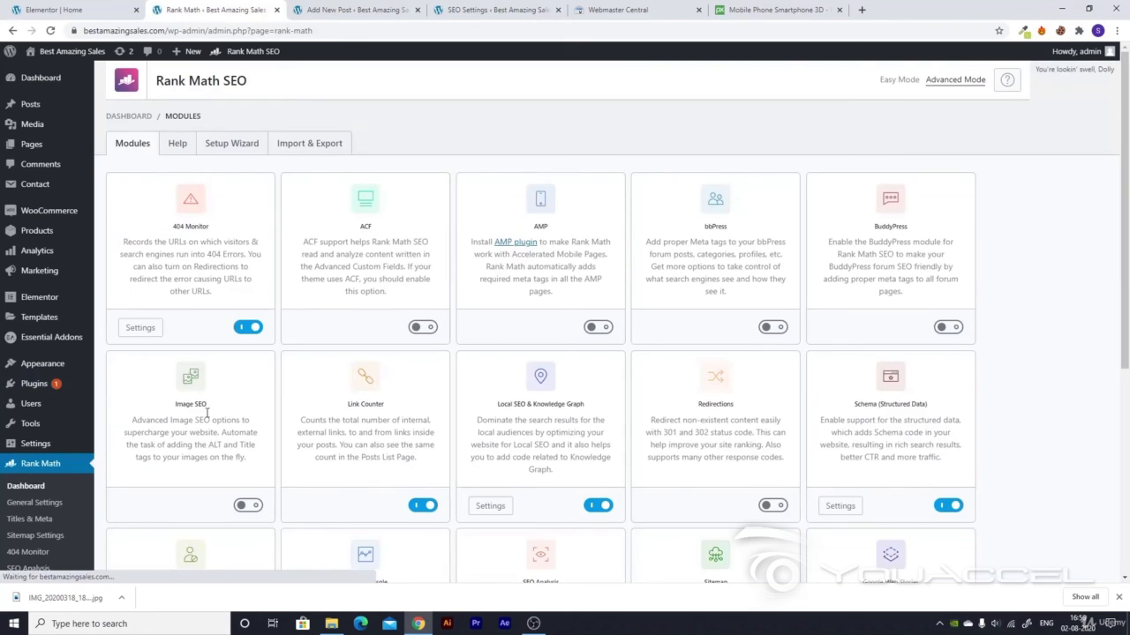
pyautogui.click(597, 328)
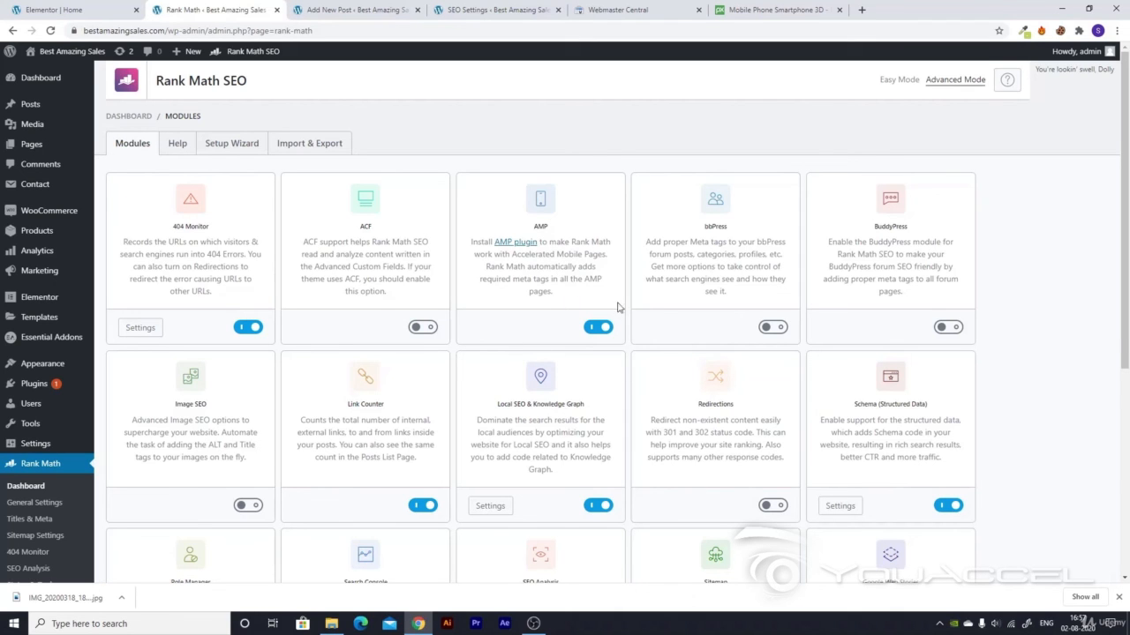
pyautogui.scroll(-2, 651, 361)
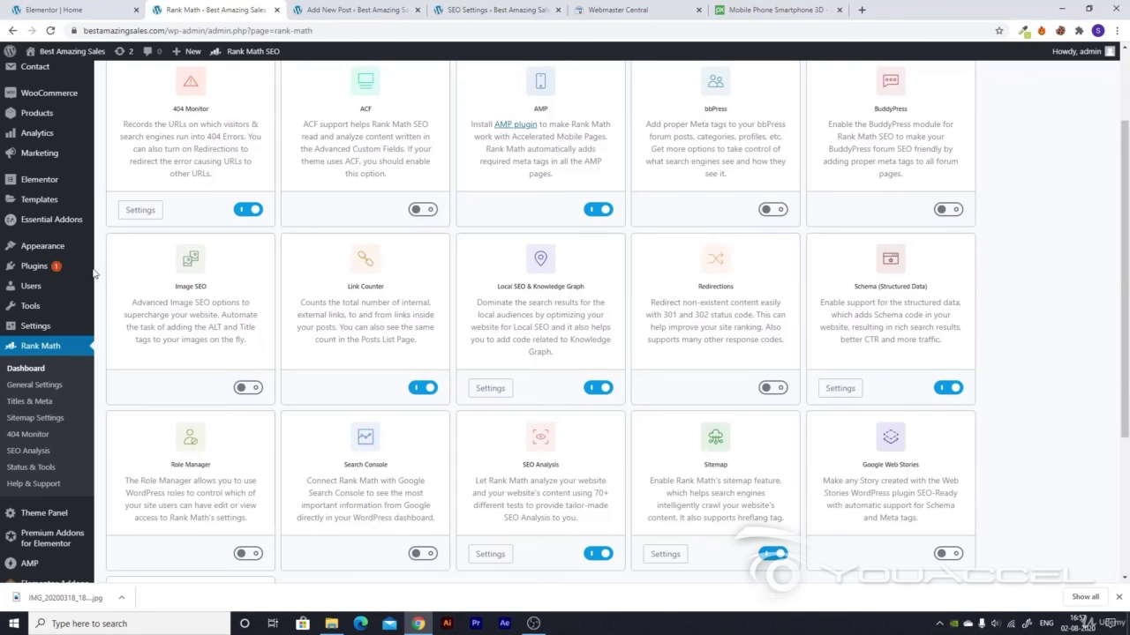
pyautogui.click(243, 388)
pyautogui.scroll(-3, 274, 415)
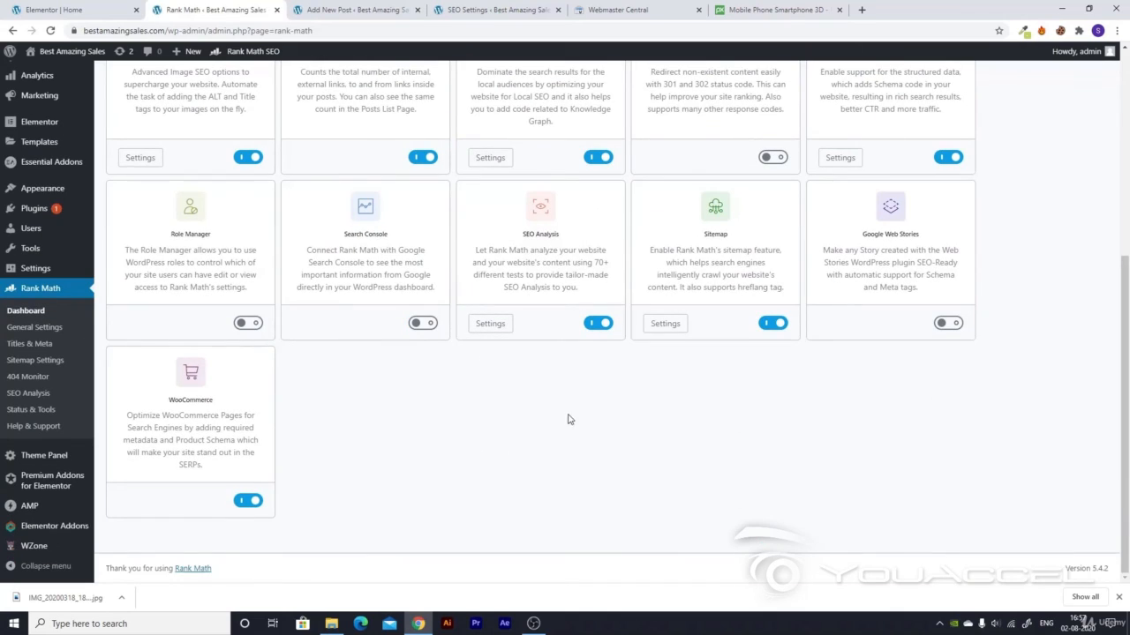
pyautogui.click(422, 324)
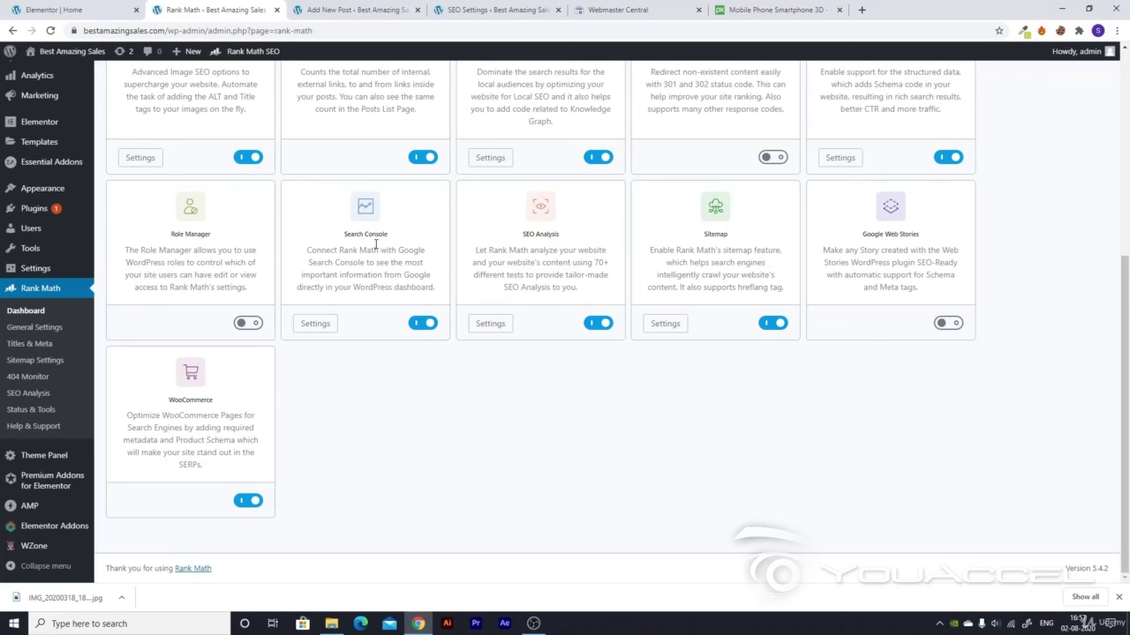
pyautogui.scroll(5, 465, 441)
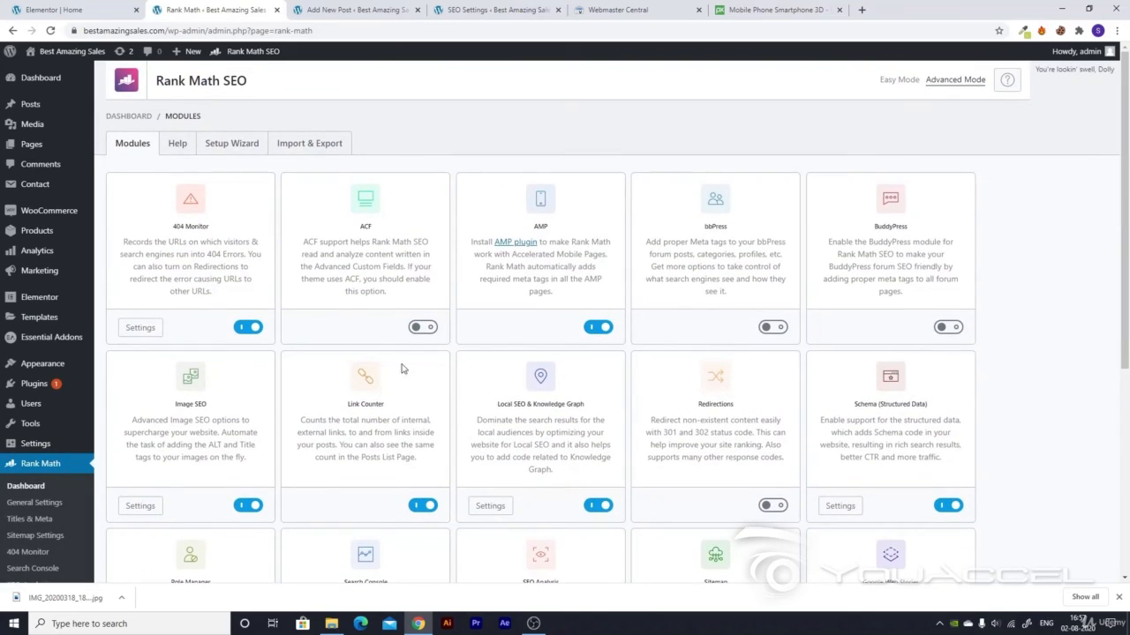
pyautogui.scroll(-5, 401, 368)
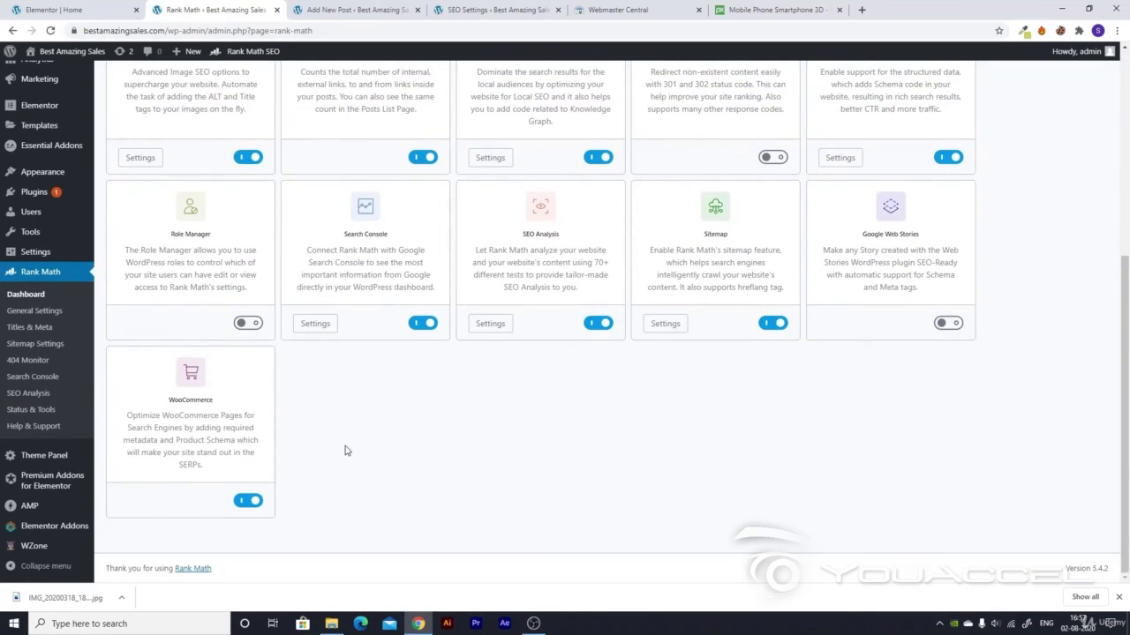